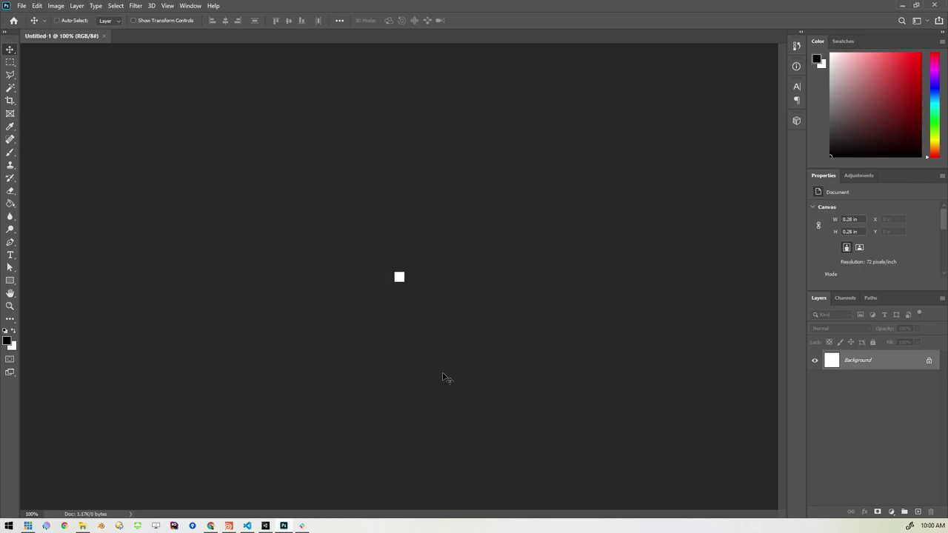
Step: Fill the tiny canvas's Background layer with white using the Paint Bucket
key("ctrl+plus")
key("ctrl+plus")
key("ctrl+plus")
key("ctrl+plus")
key("ctrl+plus")
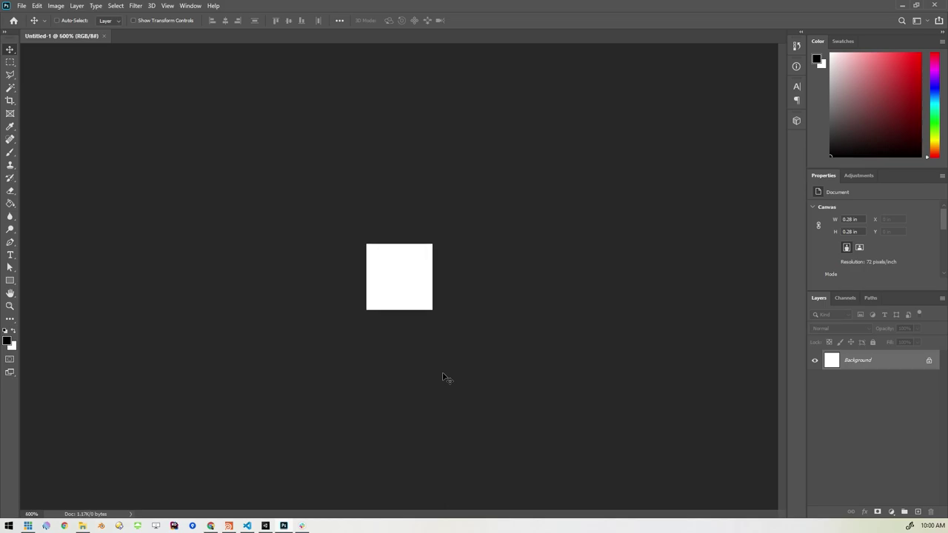
key("ctrl+plus")
key("ctrl+plus")
key("ctrl+plus")
key("ctrl+plus")
key("ctrl+plus")
key("ctrl+plus")
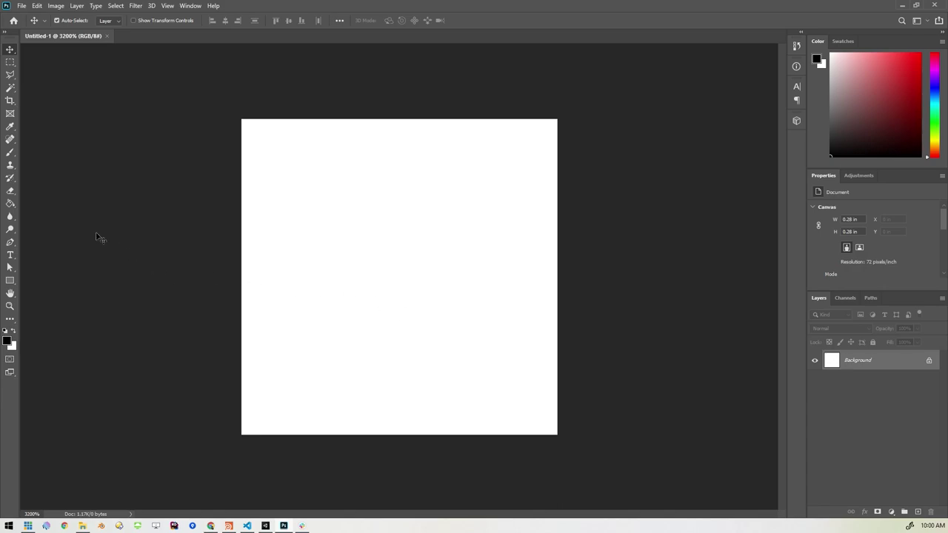
left_click(13, 331)
left_click(10, 203)
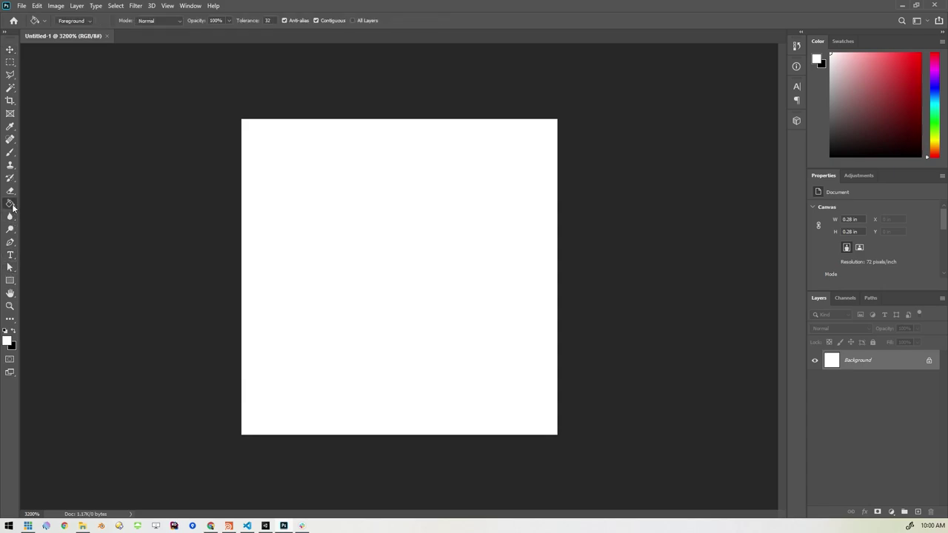
left_click(396, 268)
Step: With a black 1-pixel Pencil, draw a solid 9×5-pixel central room and a 6×4-pixel room below it, joined by a 2-pixel-wide corridor
left_click(13, 331)
left_click(10, 152)
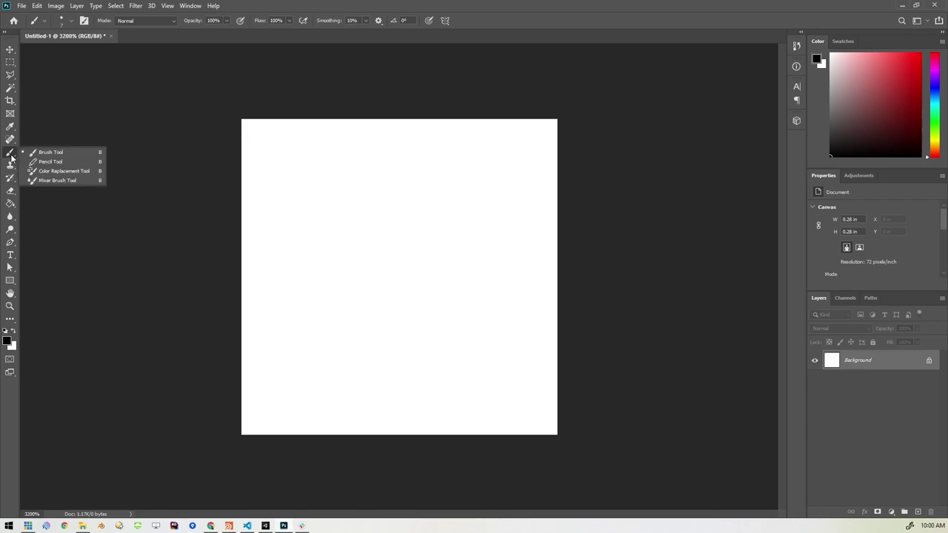
left_click(46, 162)
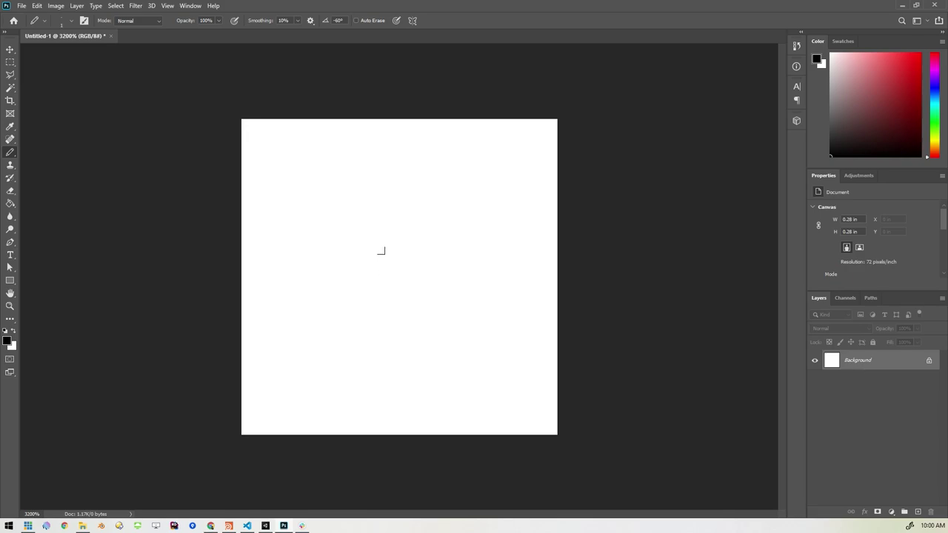
left_click(406, 269)
left_click_drag(408, 254, 370, 242)
left_click_drag(360, 285, 423, 253)
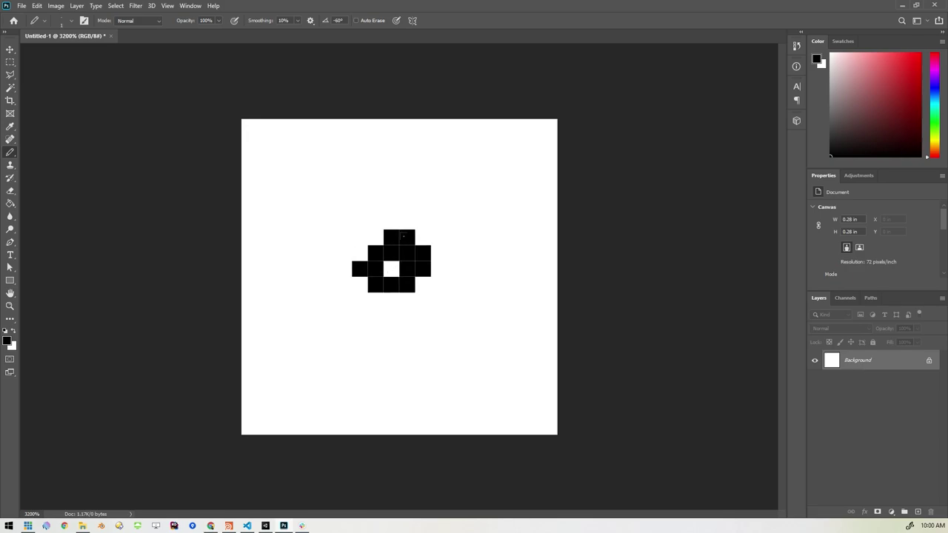
mouse_move(361, 268)
left_mouse_down()
mouse_move(333, 257)
mouse_move(334, 229)
mouse_move(453, 228)
mouse_move(448, 285)
mouse_move(394, 292)
mouse_move(335, 286)
mouse_move(336, 233)
mouse_move(364, 255)
mouse_move(405, 257)
mouse_move(414, 271)
mouse_move(439, 249)
mouse_move(429, 237)
mouse_move(438, 272)
mouse_move(418, 321)
mouse_move(414, 303)
mouse_move(414, 334)
mouse_move(460, 337)
mouse_move(455, 366)
mouse_move(402, 379)
mouse_move(388, 351)
mouse_move(421, 342)
mouse_move(452, 361)
mouse_move(453, 380)
mouse_move(398, 387)
mouse_move(384, 345)
left_mouse_up()
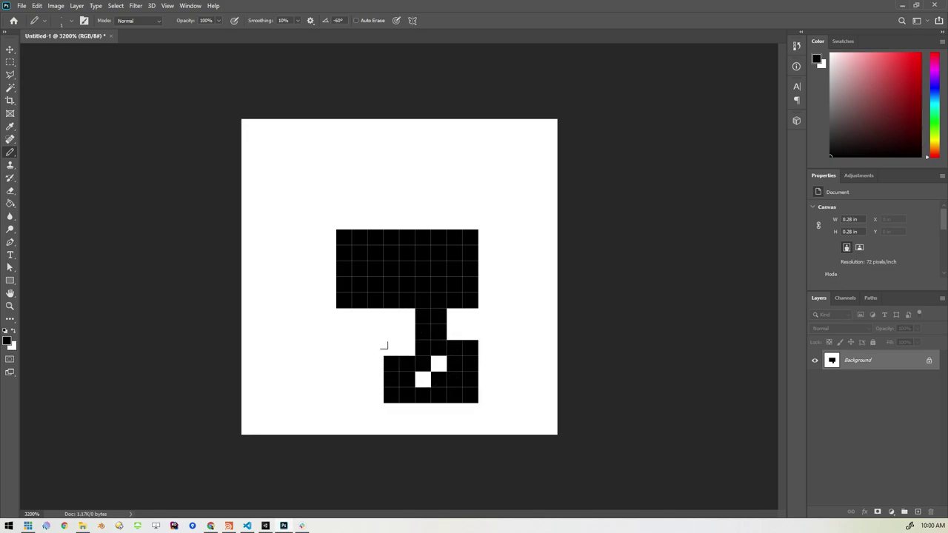
left_click(422, 379)
left_click(438, 364)
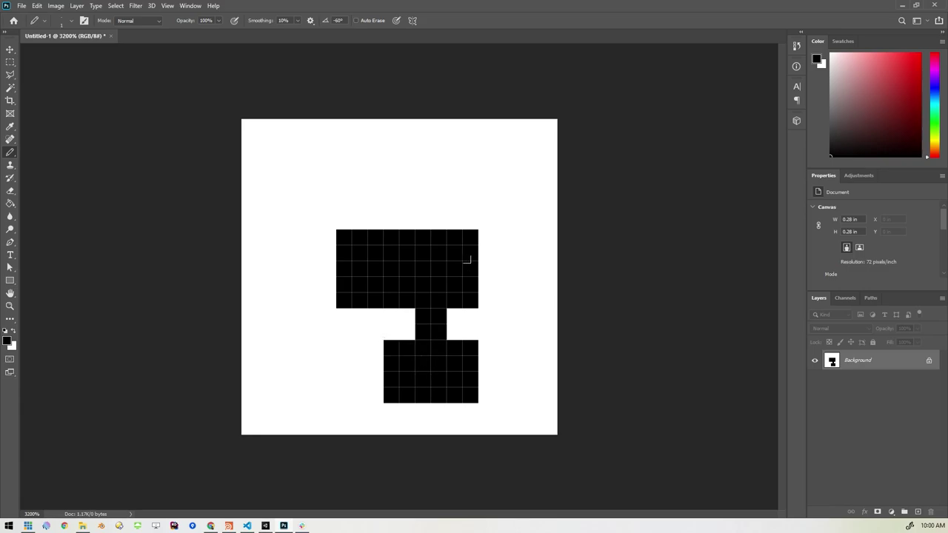
Step: Draw a solid black 3×3-pixel room to the right of the central room, connected by a single-pixel corridor
left_click(485, 268)
left_click(501, 268)
left_click(501, 253)
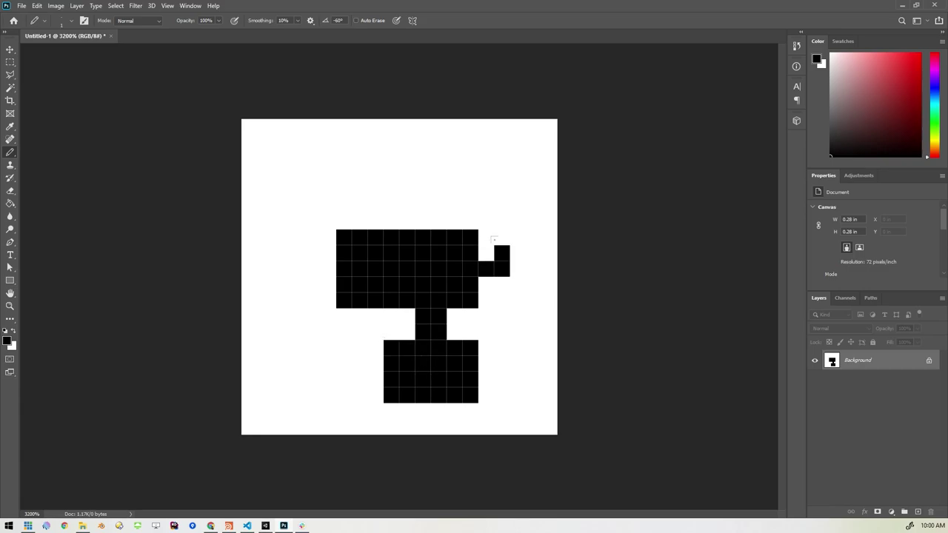
left_click(517, 253)
left_click(517, 268)
left_click(534, 268)
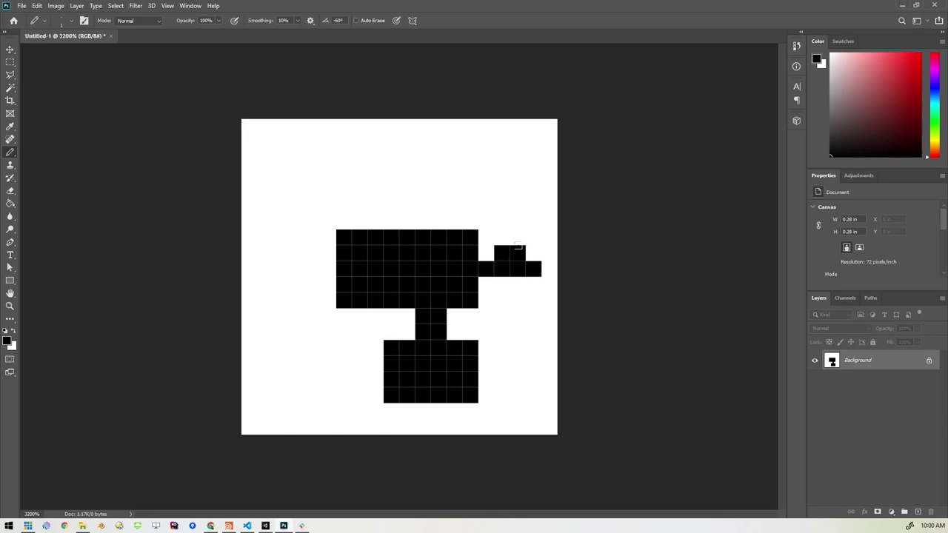
left_click(533, 252)
left_click(534, 284)
left_click(517, 284)
left_click(501, 284)
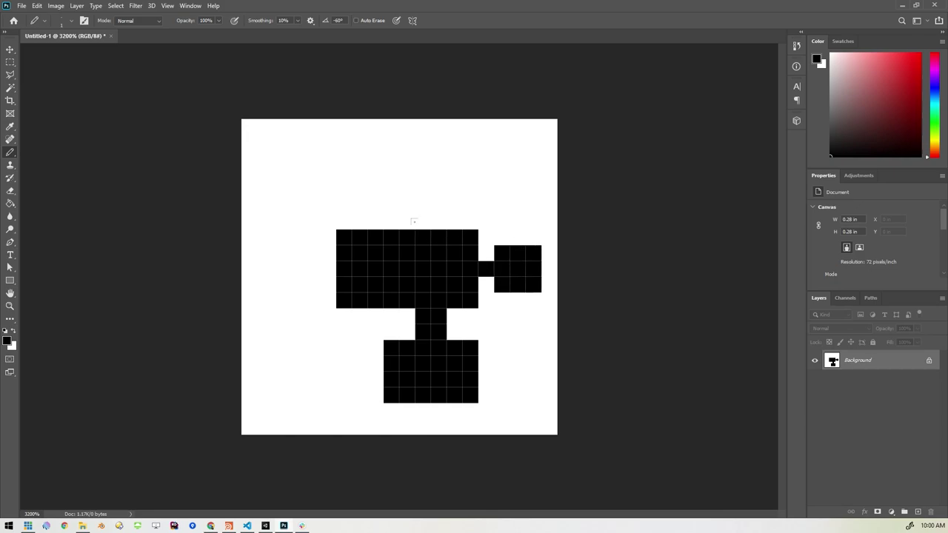
Step: Draw a black 13×4-pixel room above the central room and a 3×7-pixel room to its left, each joined by a 2-pixel-wide corridor
mouse_move(438, 221)
left_mouse_down()
mouse_move(430, 191)
mouse_move(405, 198)
mouse_move(405, 210)
mouse_move(423, 189)
mouse_move(471, 186)
mouse_move(478, 174)
mouse_move(448, 169)
mouse_move(449, 189)
mouse_move(495, 183)
mouse_move(493, 151)
mouse_move(302, 148)
mouse_move(295, 177)
mouse_move(419, 190)
mouse_move(341, 187)
mouse_move(404, 184)
mouse_move(426, 161)
mouse_move(311, 169)
left_mouse_up()
left_click(423, 205)
left_click(423, 222)
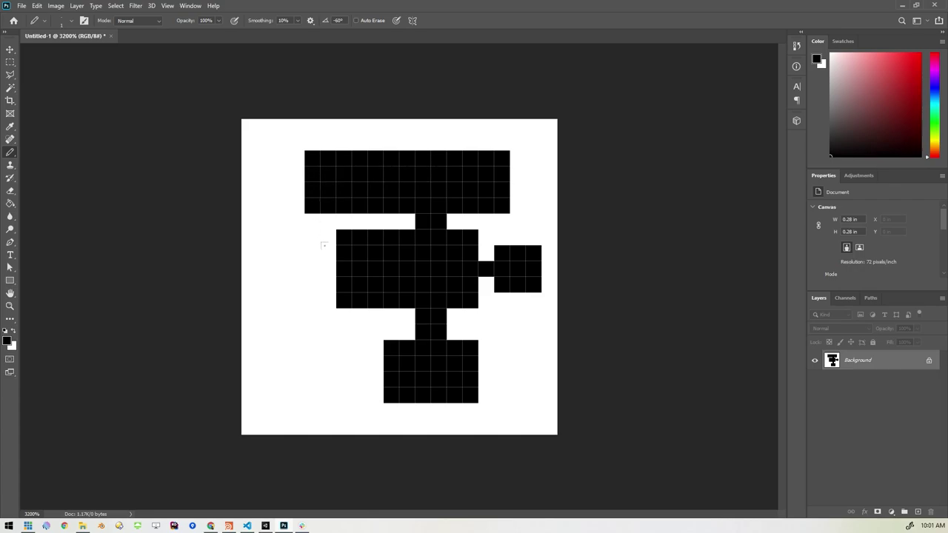
mouse_move(324, 245)
left_mouse_down()
mouse_move(308, 251)
mouse_move(311, 268)
mouse_move(326, 256)
left_mouse_up()
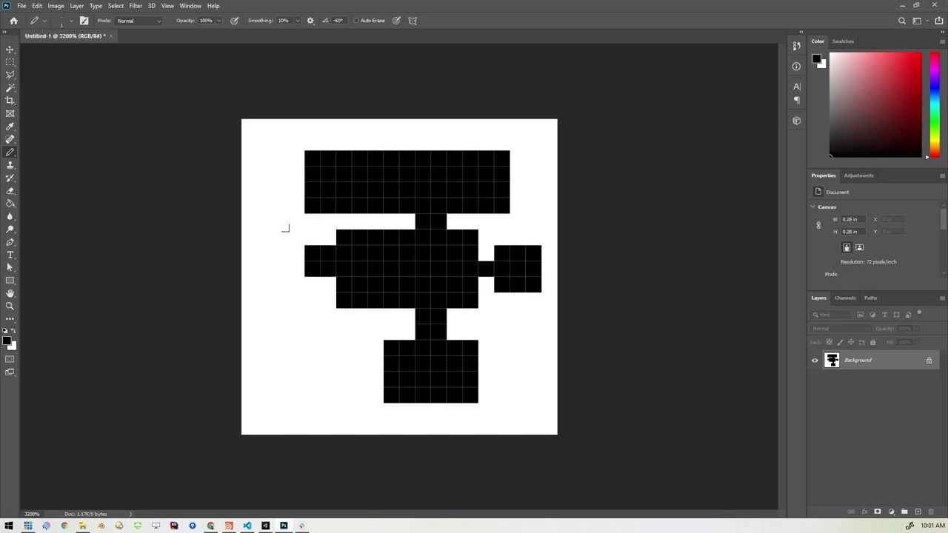
mouse_move(285, 229)
left_mouse_down()
mouse_move(280, 315)
mouse_move(248, 311)
mouse_move(252, 237)
mouse_move(278, 226)
mouse_move(263, 241)
mouse_move(281, 318)
left_mouse_up()
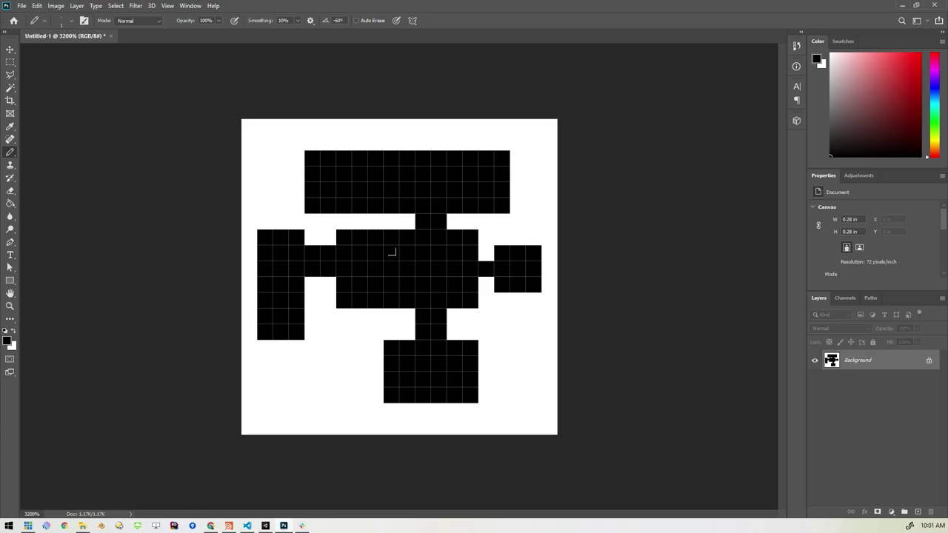
Step: Quick-export the room map as a PNG named tinyroom on the Desktop
left_click(22, 5)
mouse_move(52, 157)
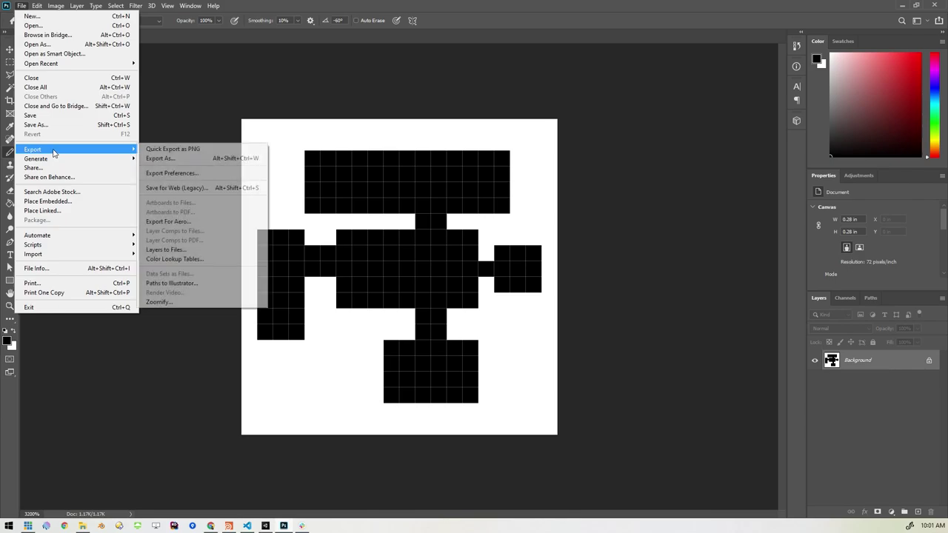
left_click(194, 150)
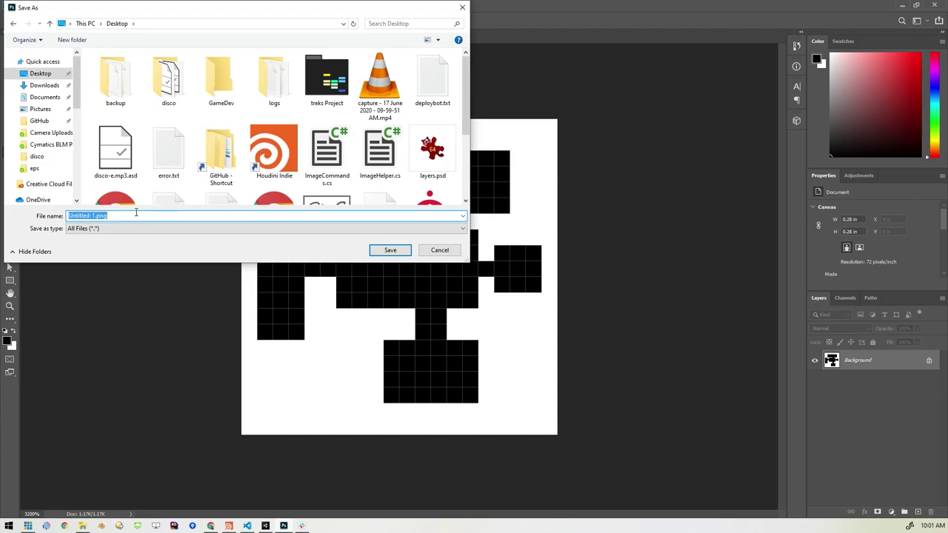
type("tinyroom")
key("Return")
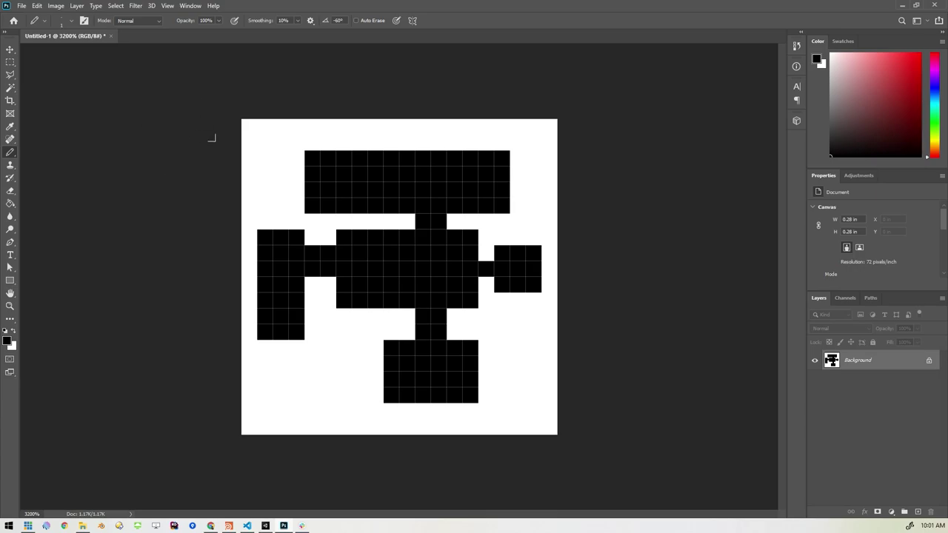
Step: Switch to Houdini and add a Geometry object to the empty object network
left_click(899, 5)
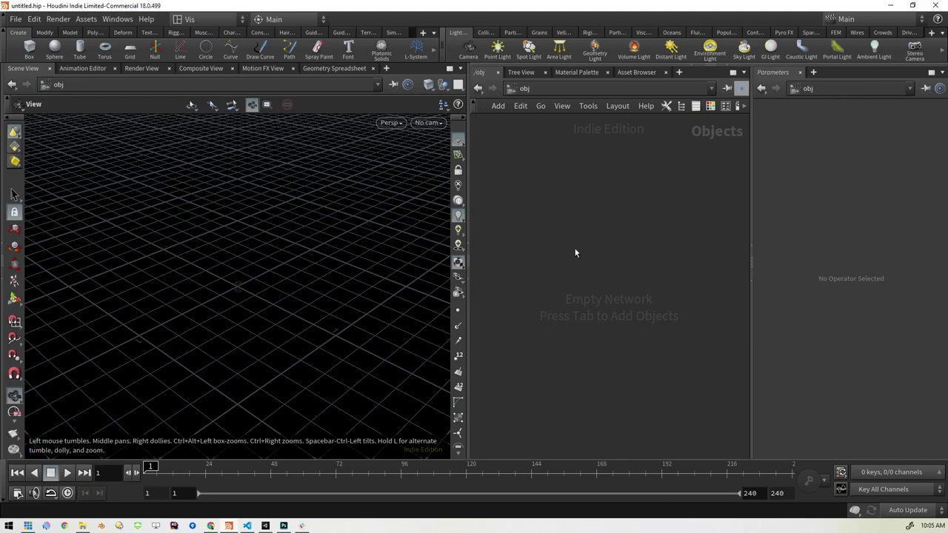
key("Tab")
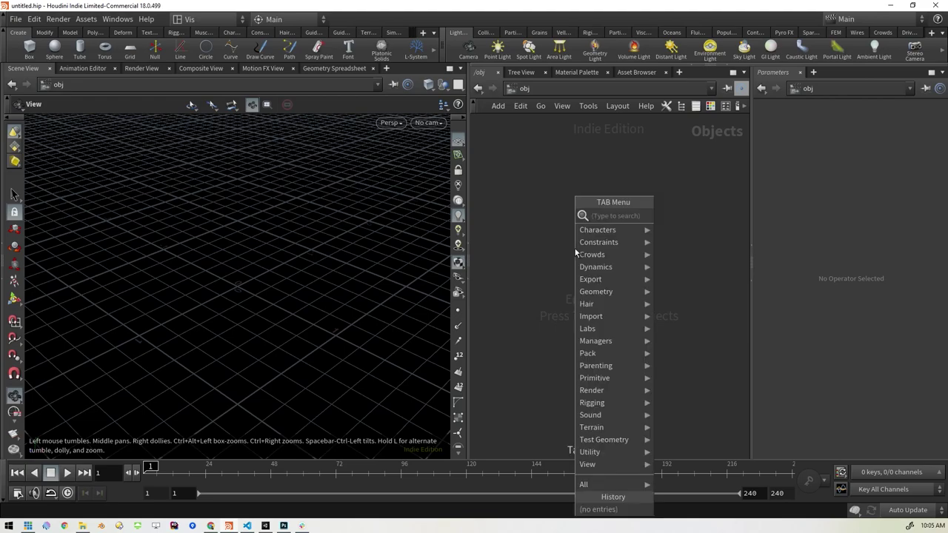
type("geo")
key("Return")
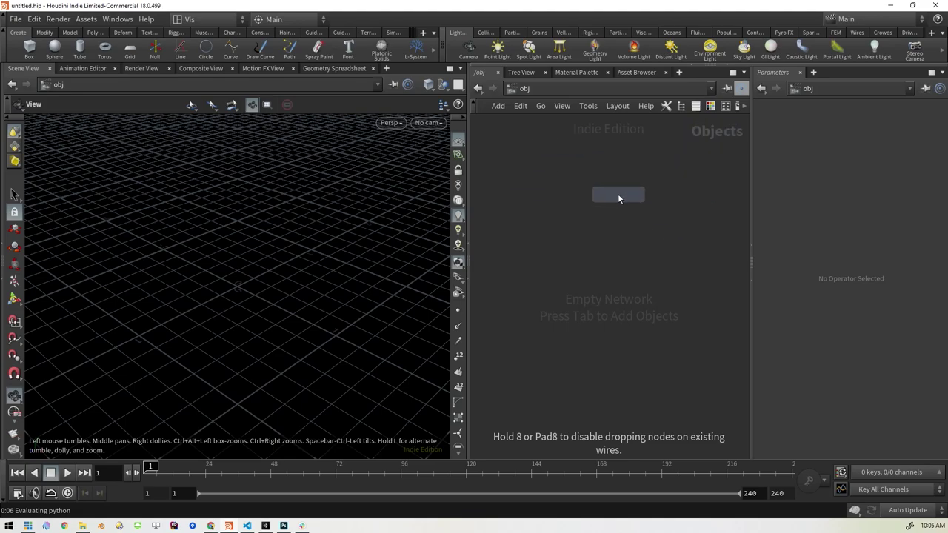
left_click(609, 190)
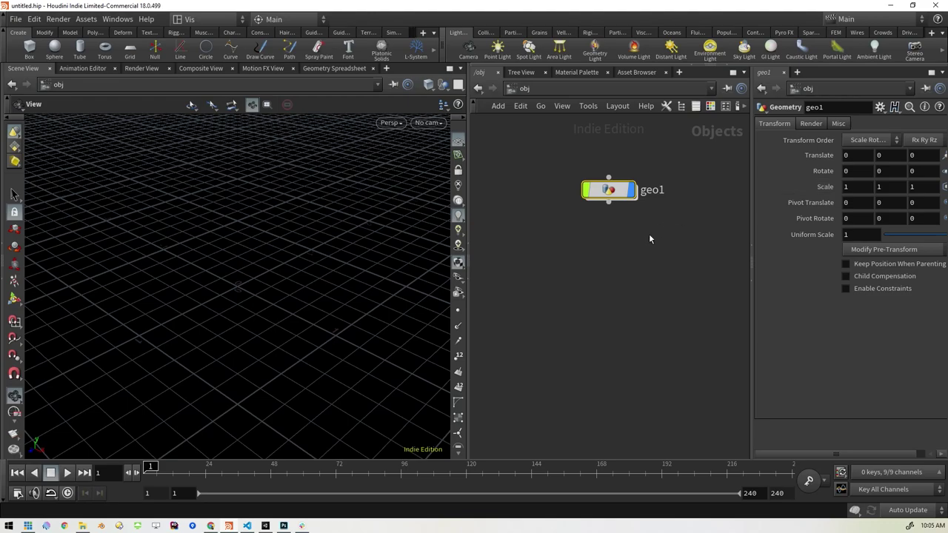
Step: Inside the geometry object, add a Labs WFC Initialize Grid node and inspect its grid
double_click(610, 191)
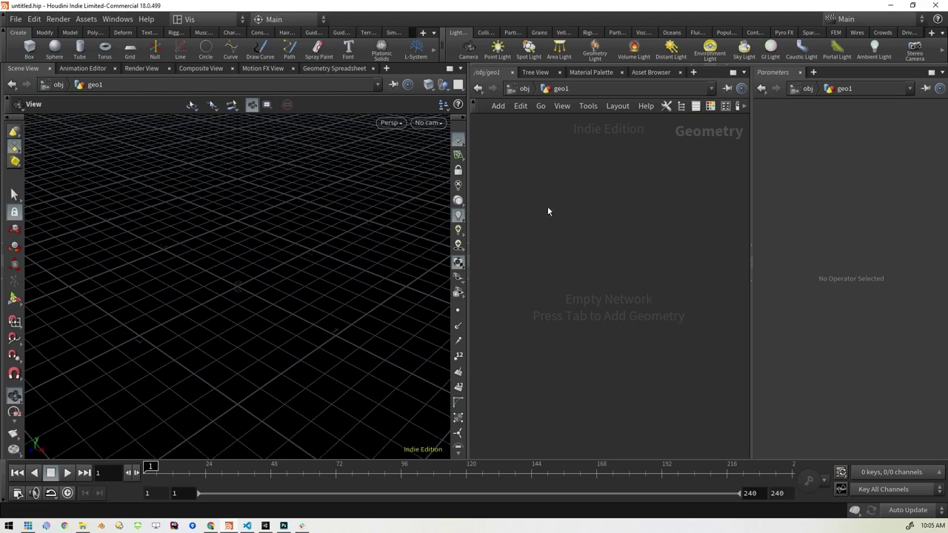
key("Tab")
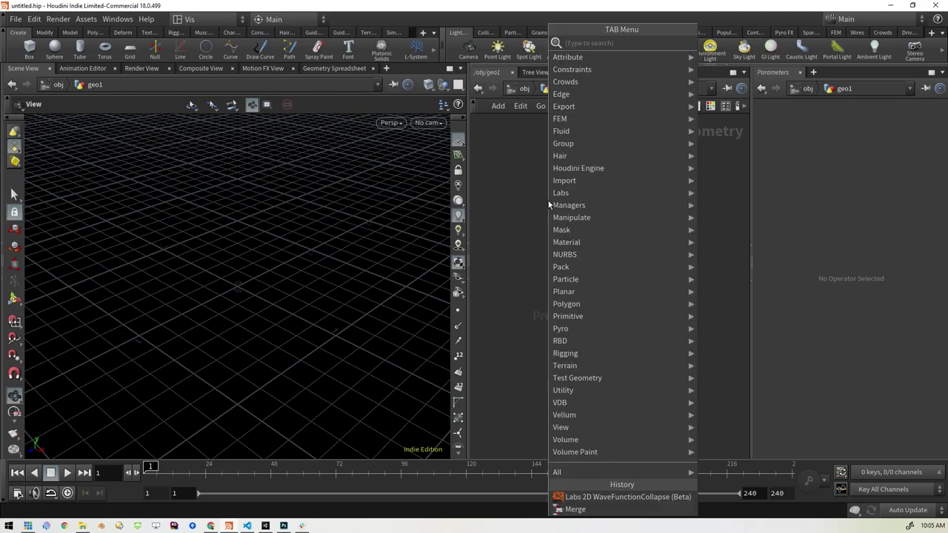
type("wfc")
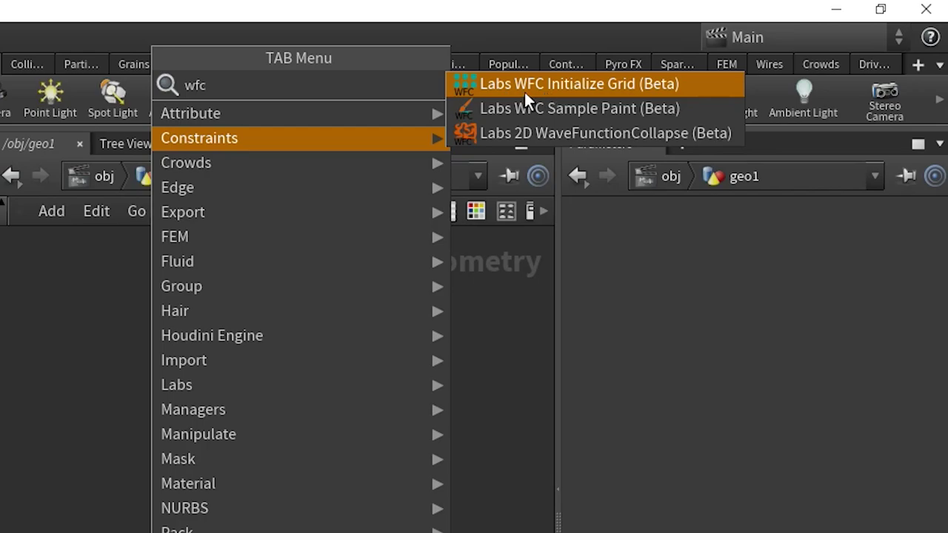
left_click(624, 86)
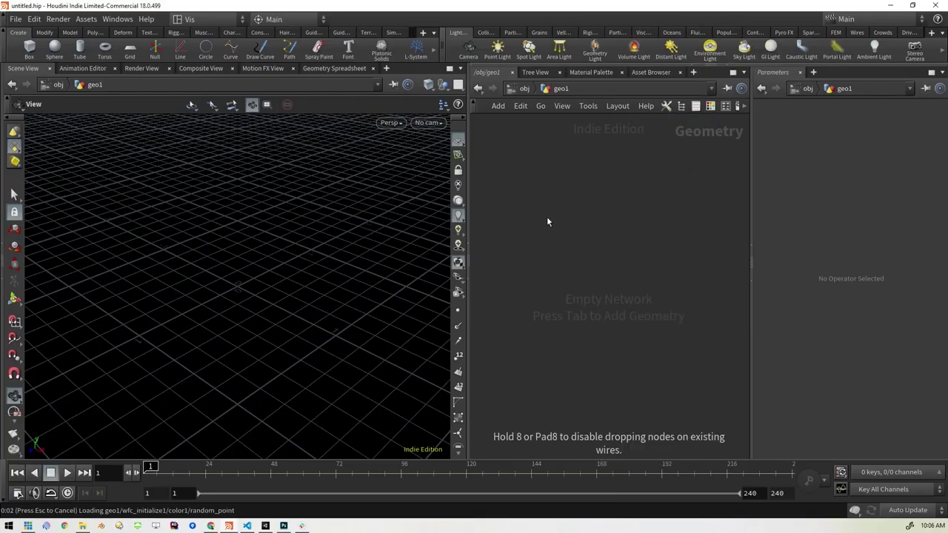
left_click(529, 195)
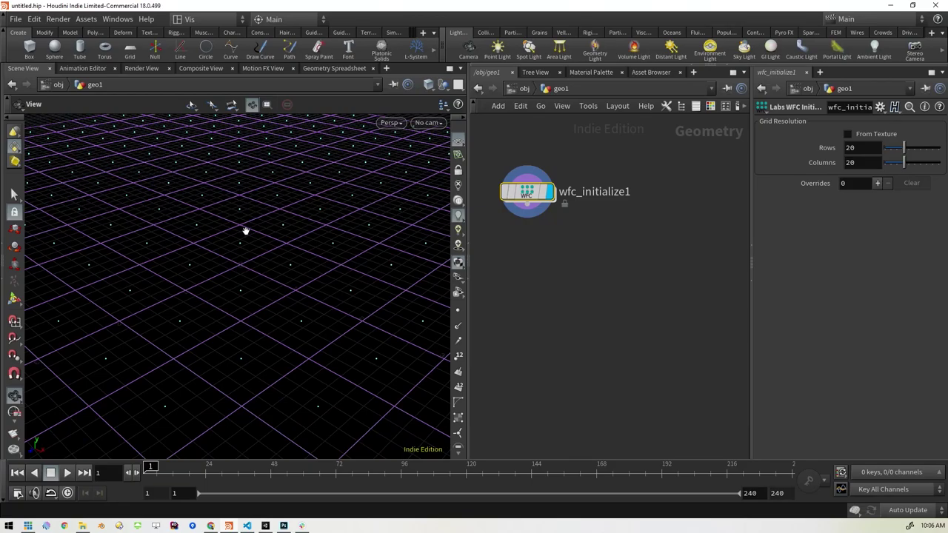
scroll(248, 231, "down", 10)
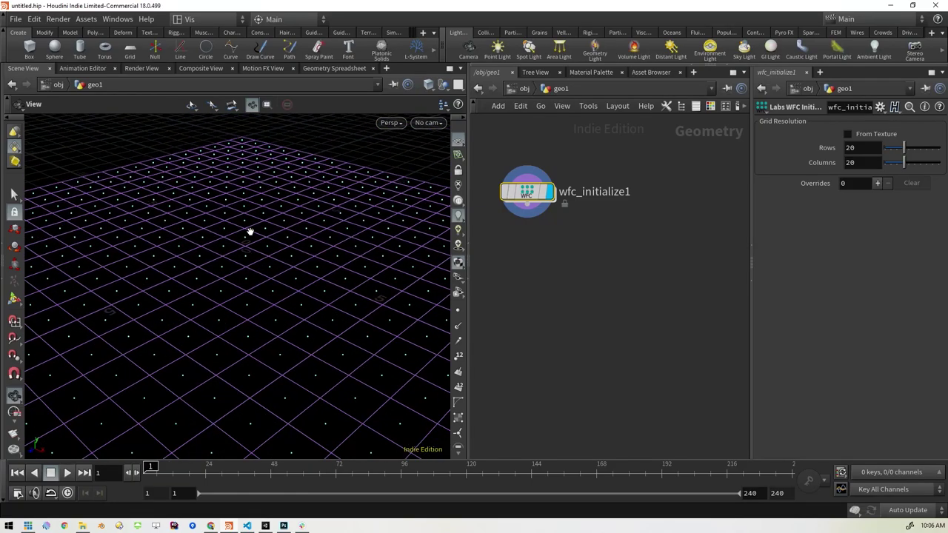
scroll(250, 241, "down", 6)
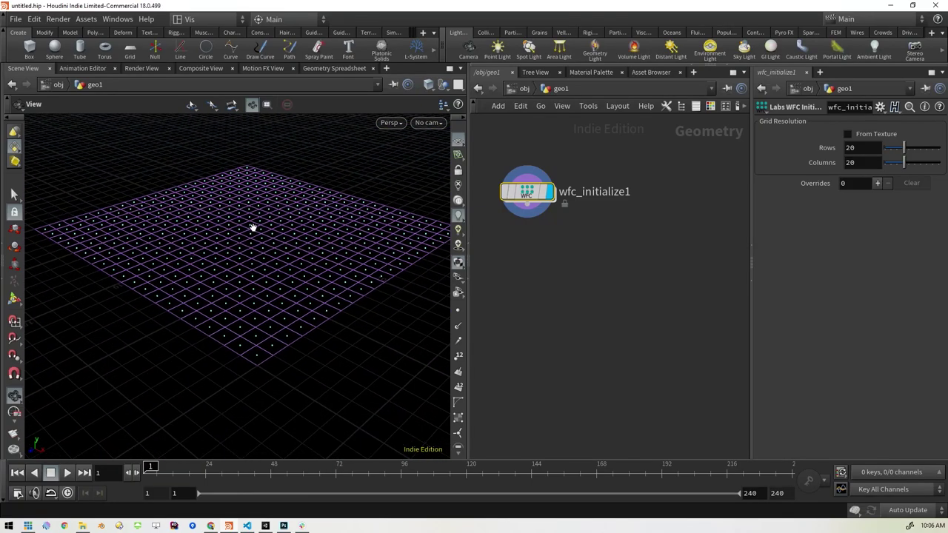
scroll(255, 246, "up", 4)
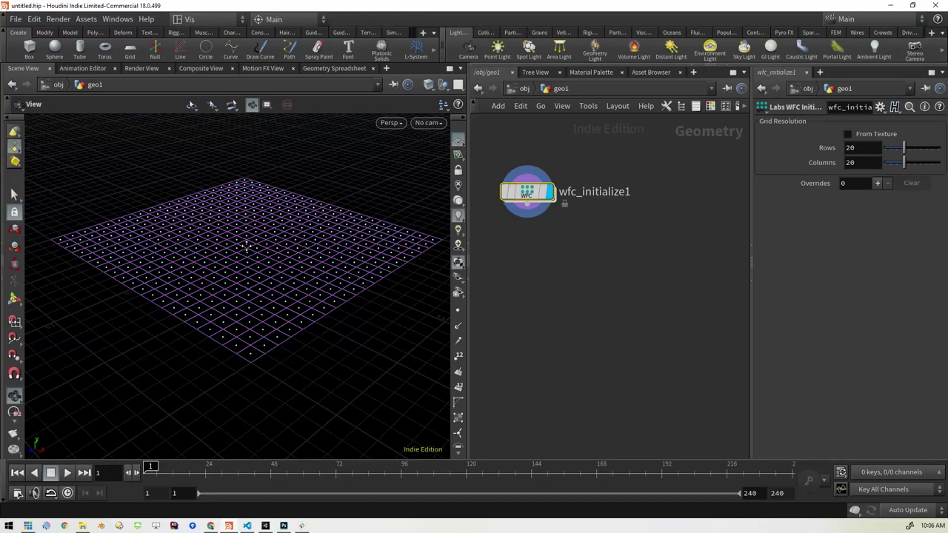
scroll(256, 249, "up", 3)
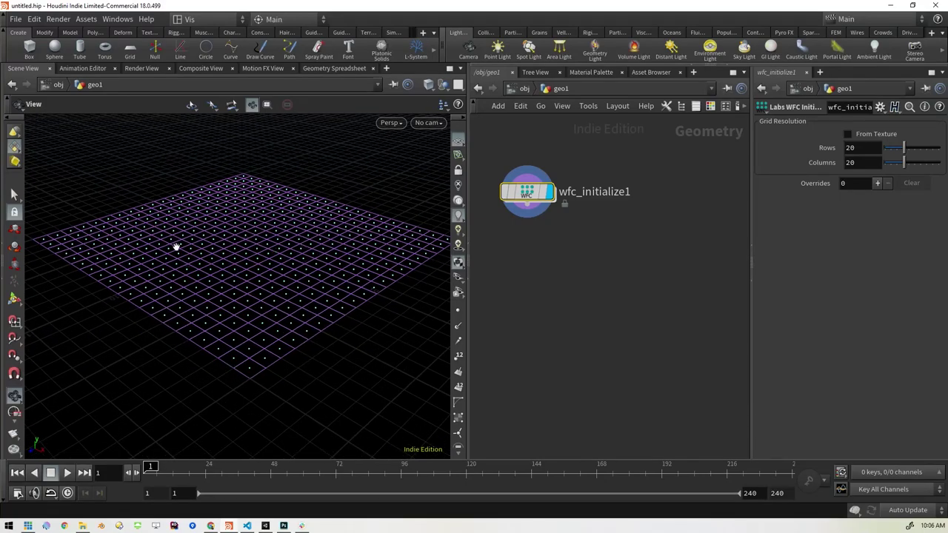
left_click_drag(181, 294, 220, 286)
left_click_drag(171, 262, 284, 294)
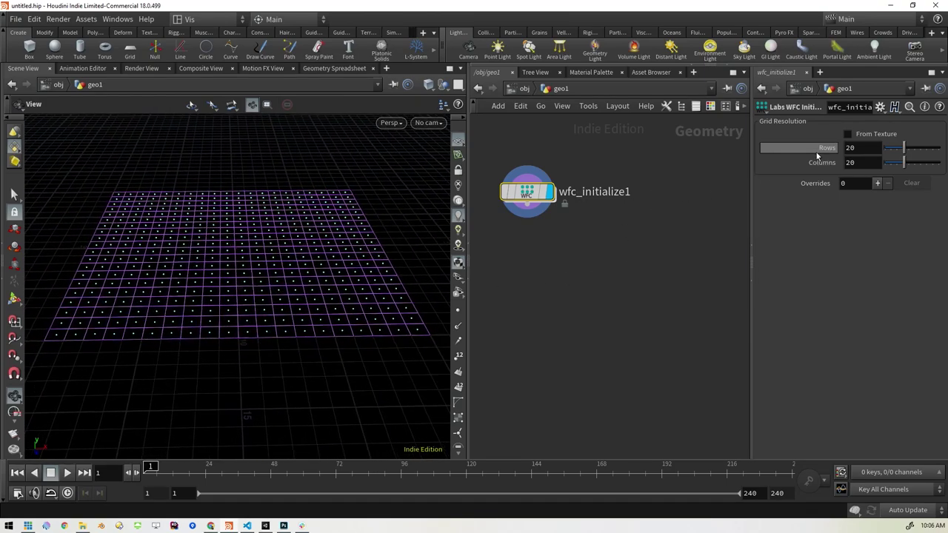
Step: Place a duplicate of the WFC Initialize Grid node beside the first and enable From Texture on it
left_click(527, 203)
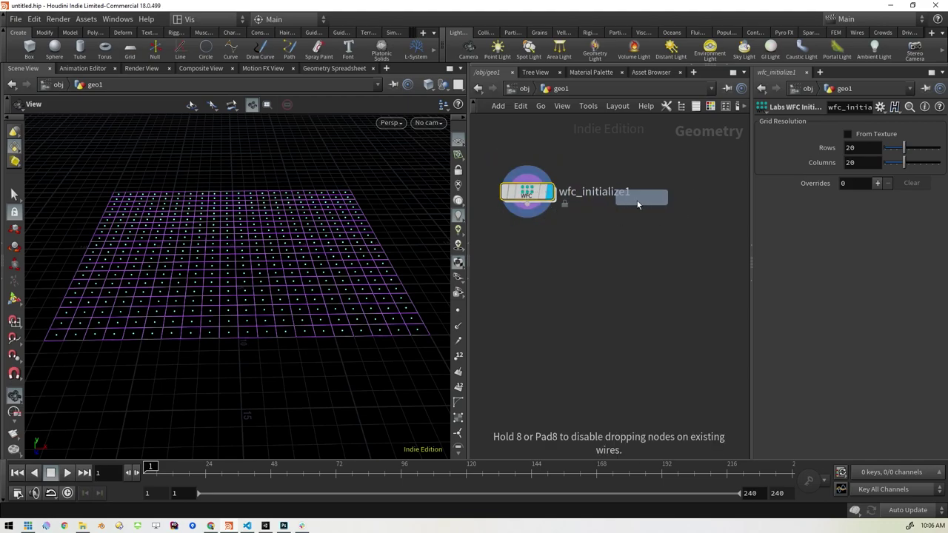
left_click(672, 195)
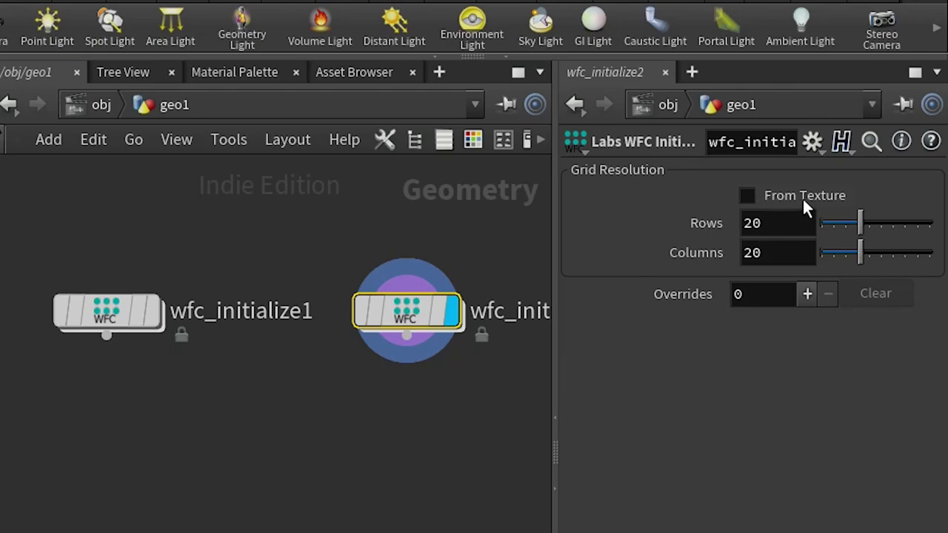
left_click(748, 197)
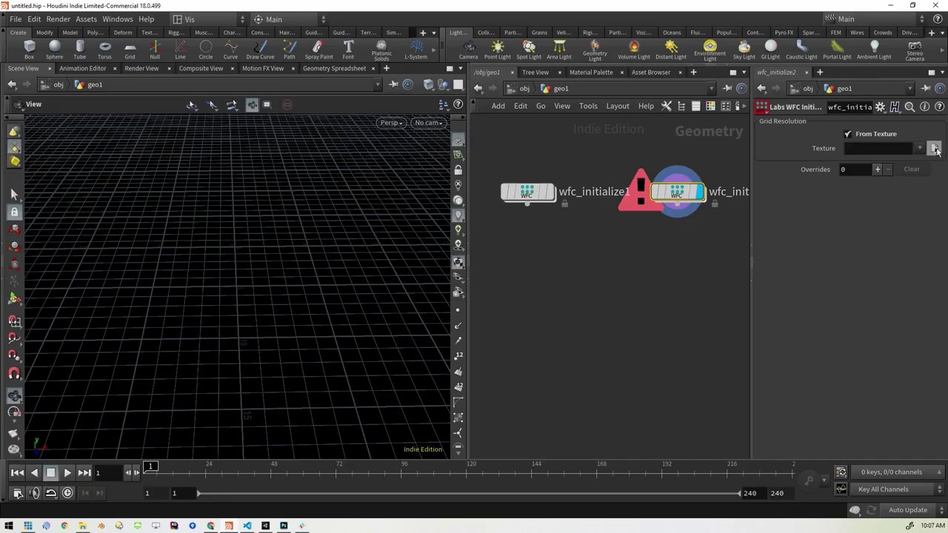
Step: Load tinyroom.png from the Desktop as the second grid node's texture and shift the node slightly closer to the first
left_click(922, 225)
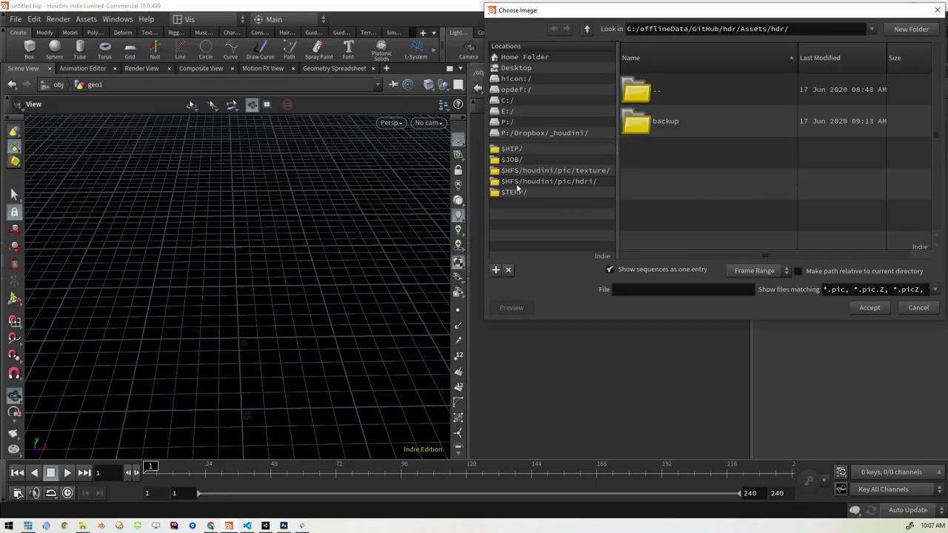
left_click(512, 68)
scroll(704, 148, "down", 5)
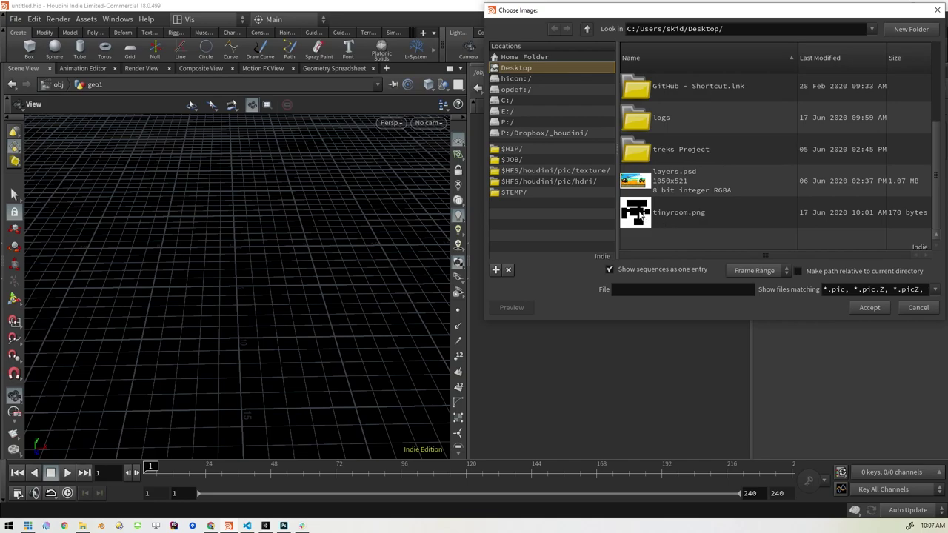
double_click(641, 213)
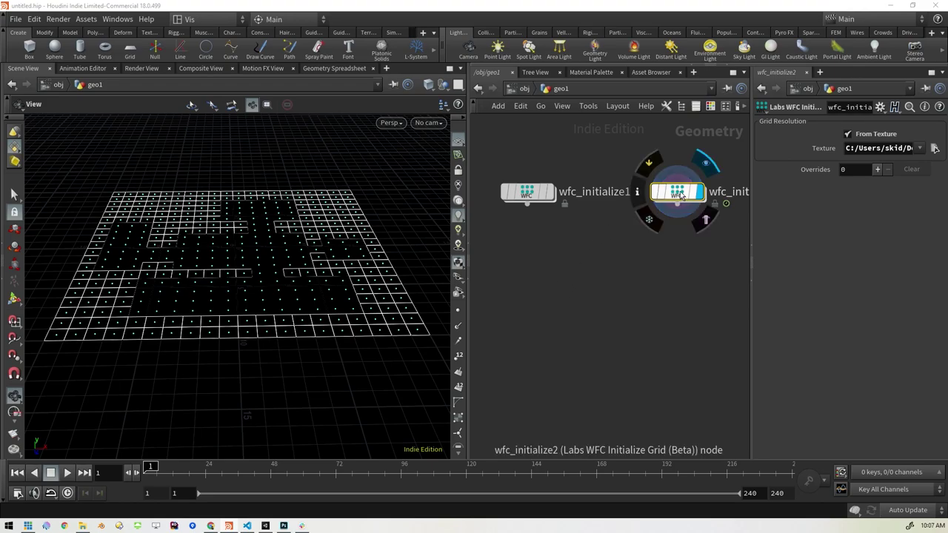
left_click_drag(677, 193, 665, 193)
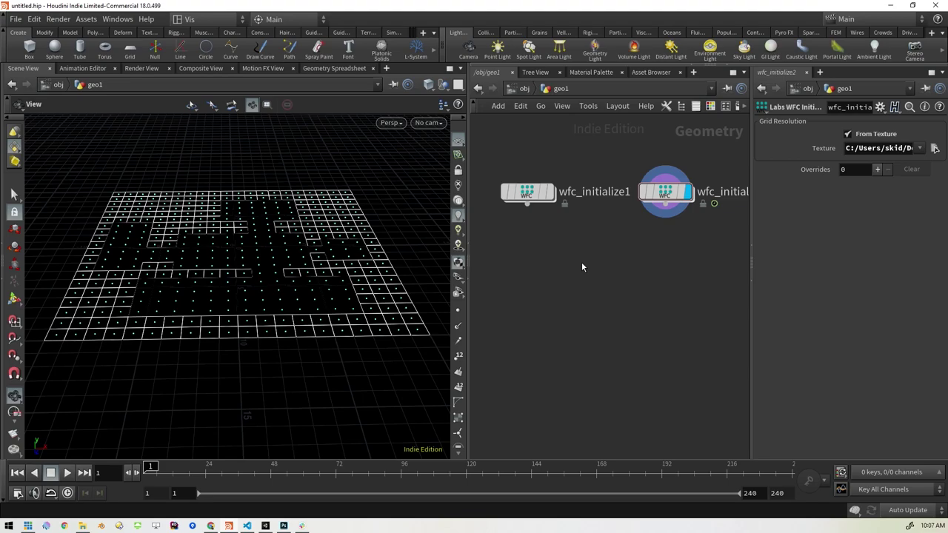
Step: Add a Labs 2D WaveFunctionCollapse node below the two grid nodes
key("Tab")
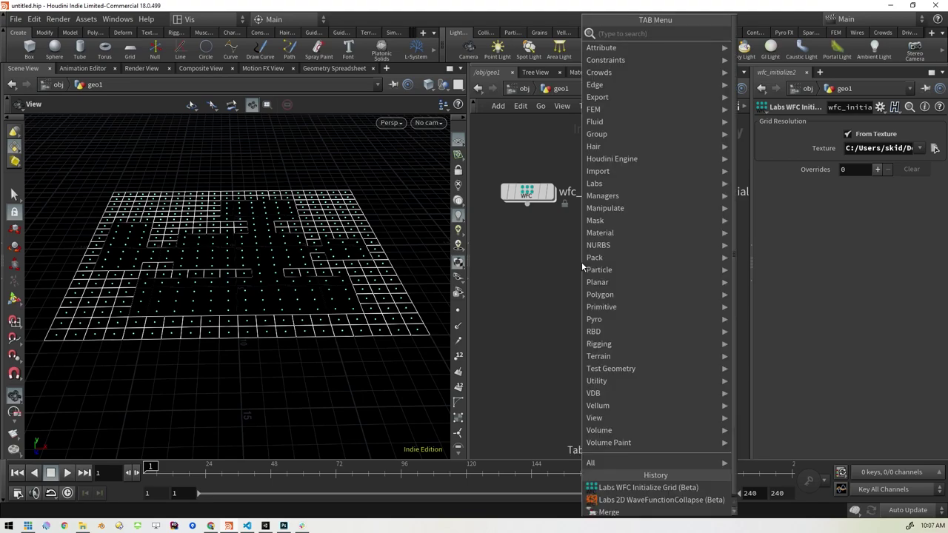
type("wfc")
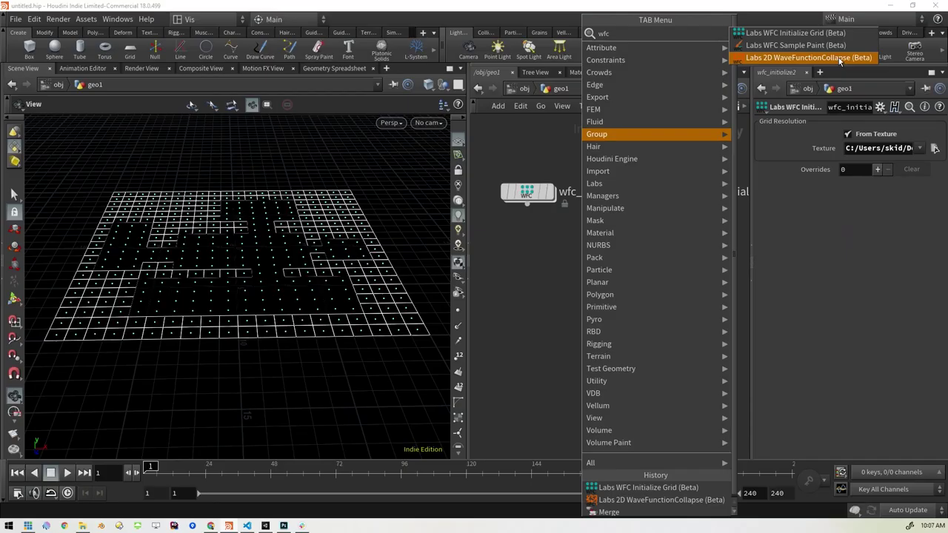
left_click(728, 115)
left_click(602, 263)
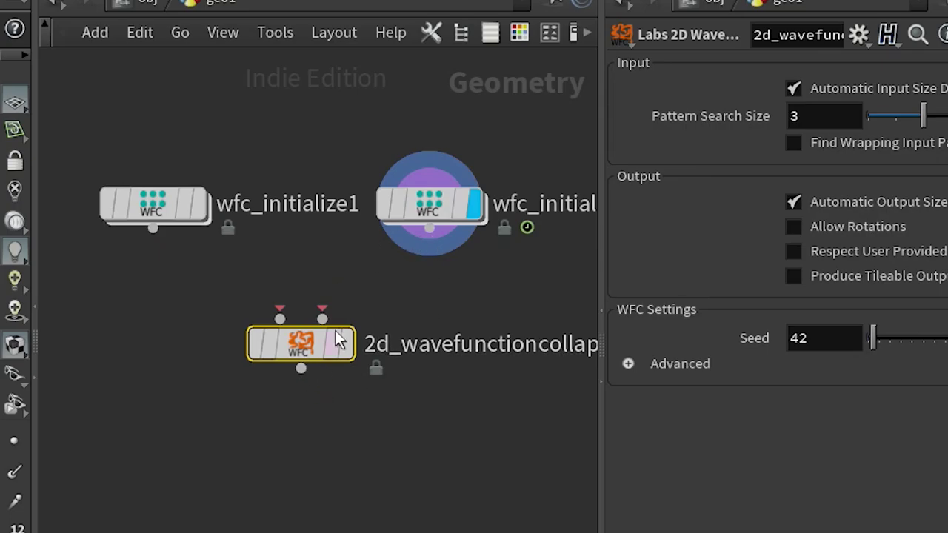
Step: Connect wfc_initialize1 to the collapse node's first input and the texture-based wfc_initialize2 to its second input
mouse_move(337, 339)
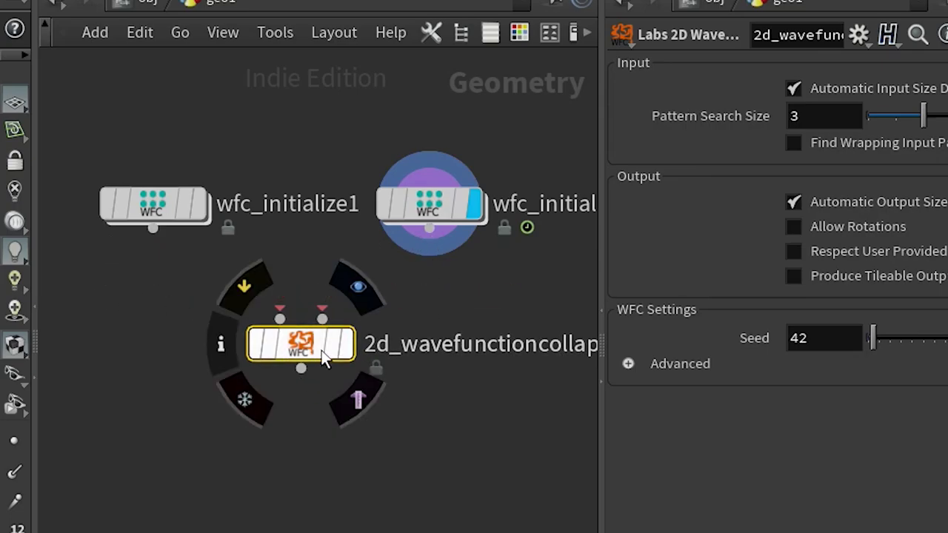
left_click(157, 201)
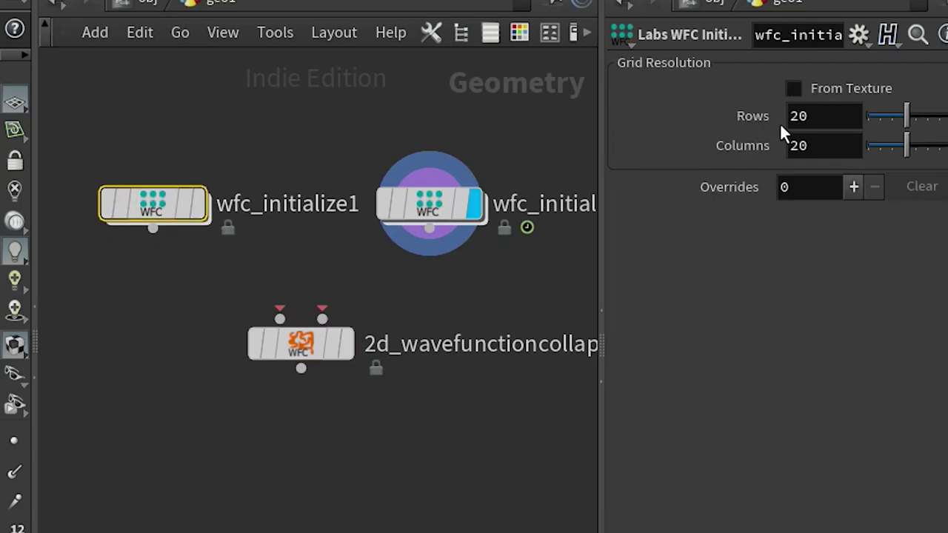
left_click_drag(153, 229, 276, 332)
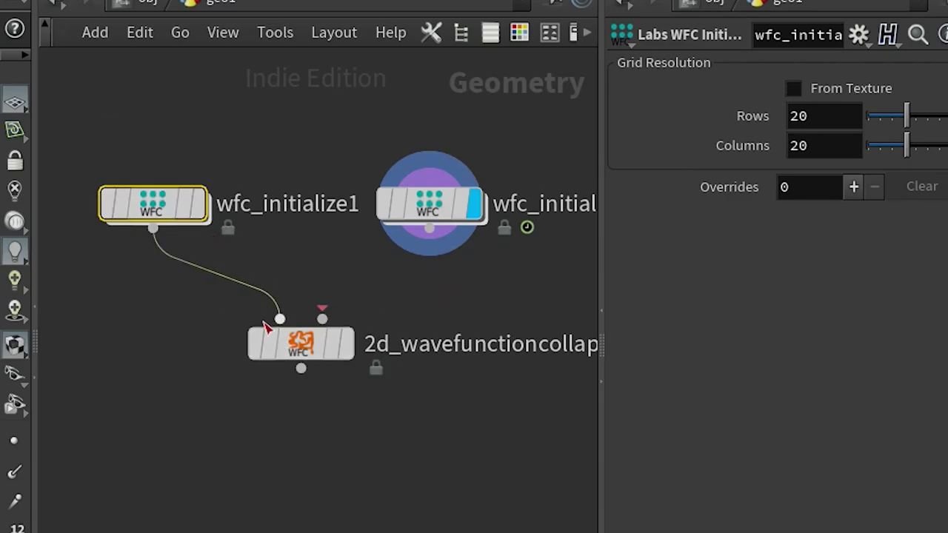
mouse_move(293, 346)
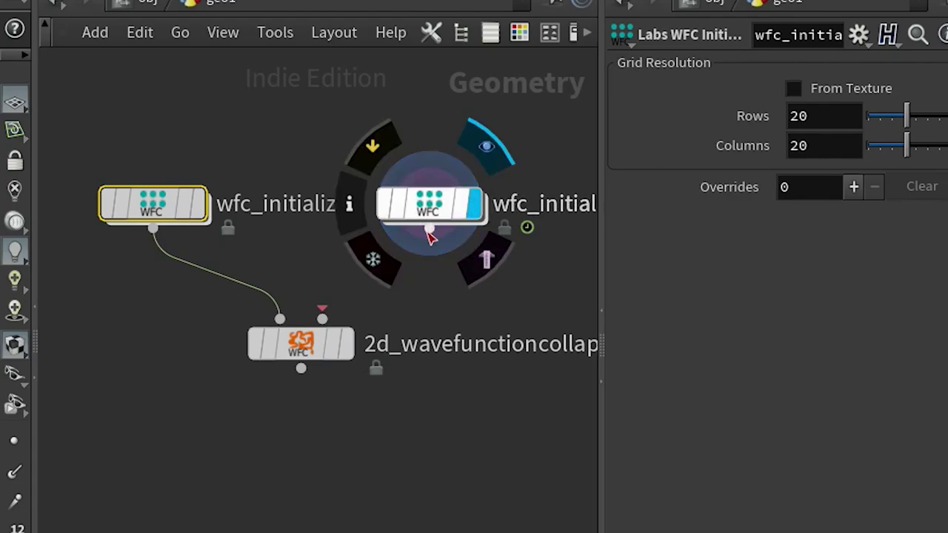
left_click_drag(431, 249, 341, 320)
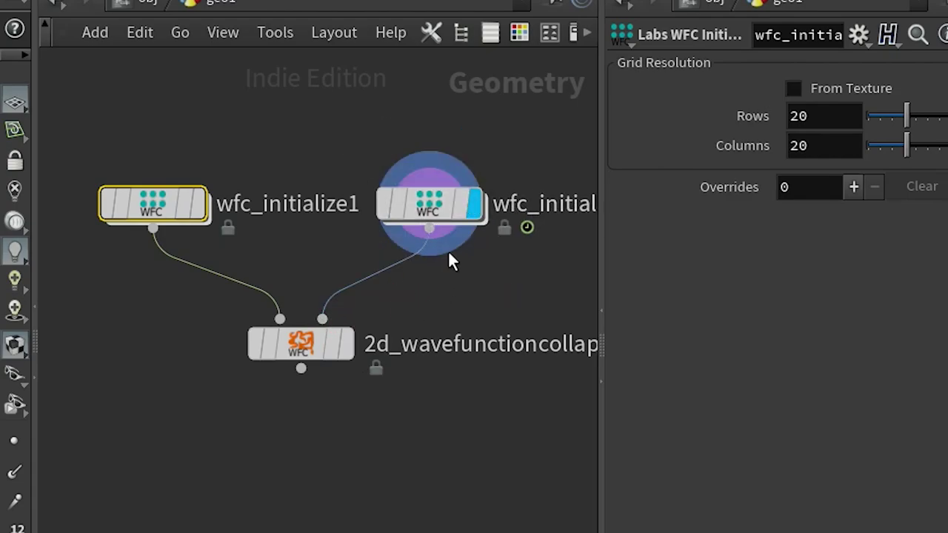
mouse_move(394, 277)
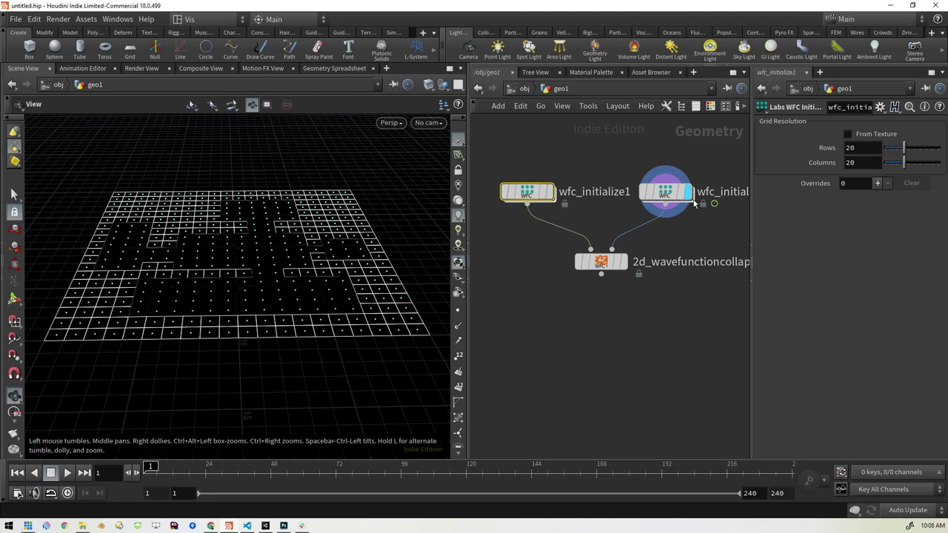
Step: Preview the plain grid and the texture-based grid in the viewport, and set the 2D WaveFunctionCollapse node as the displayed one
mouse_move(688, 202)
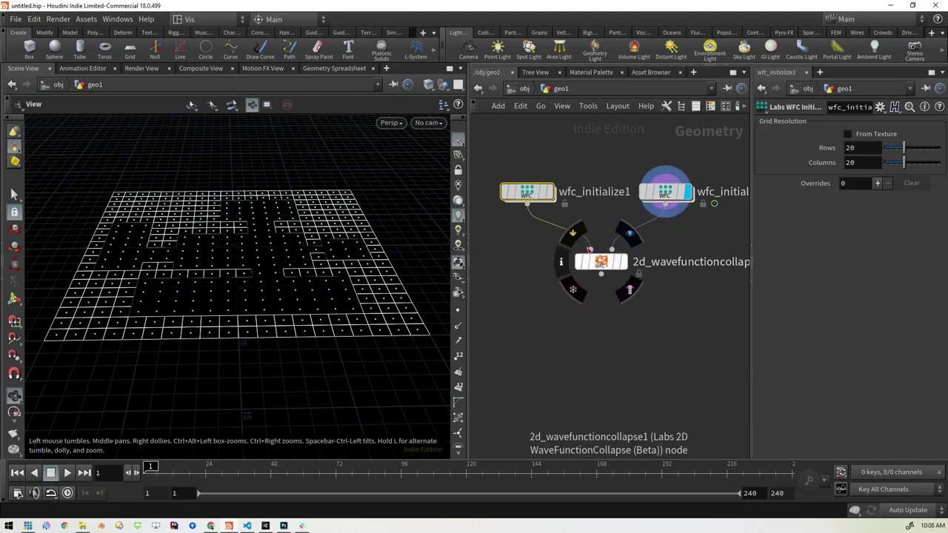
left_click(552, 194)
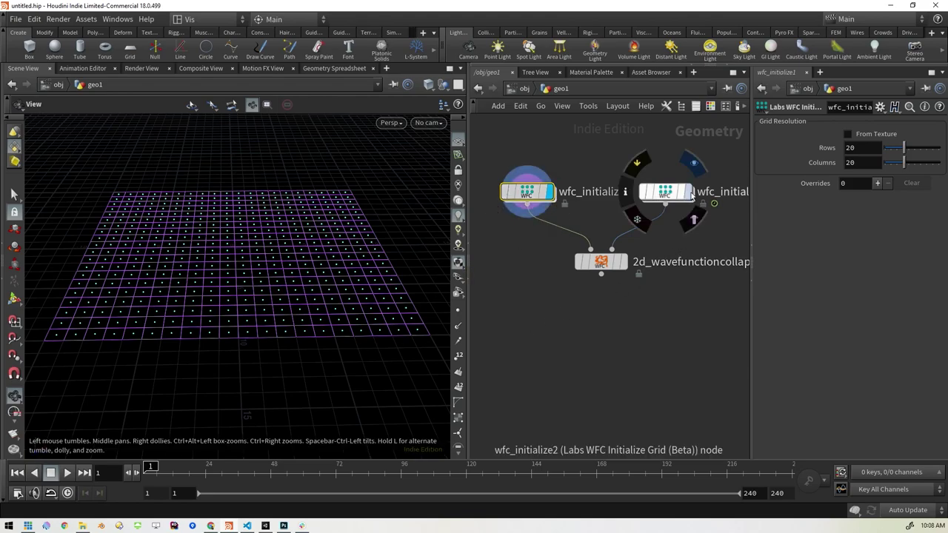
left_click(688, 193)
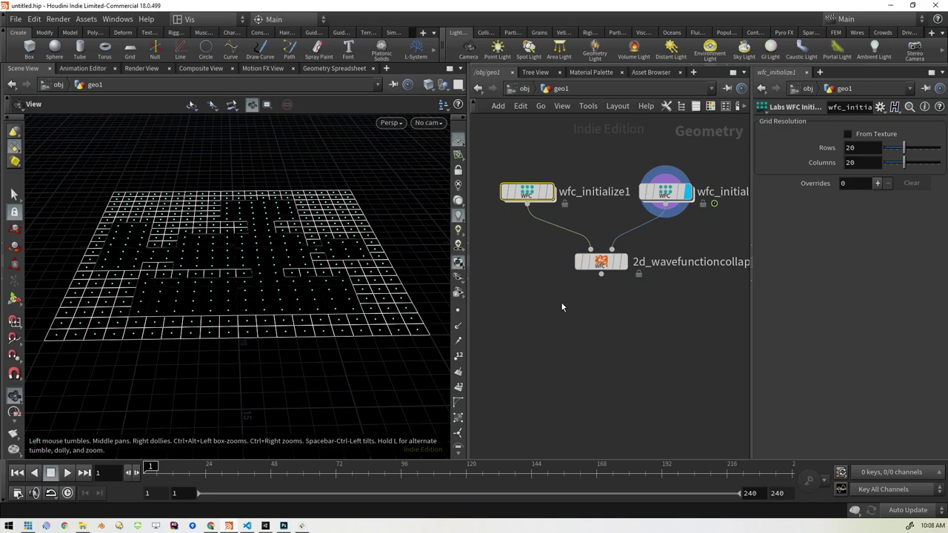
mouse_move(626, 268)
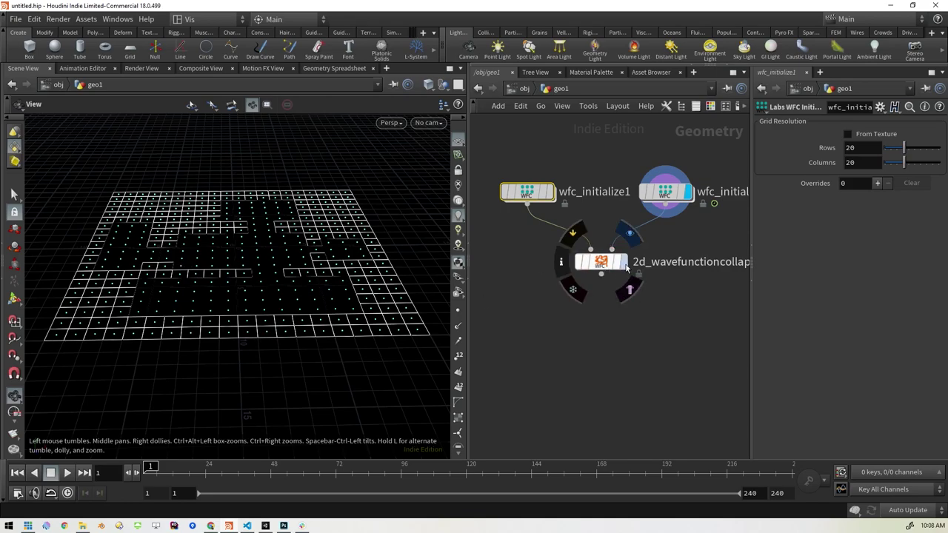
left_click(624, 264)
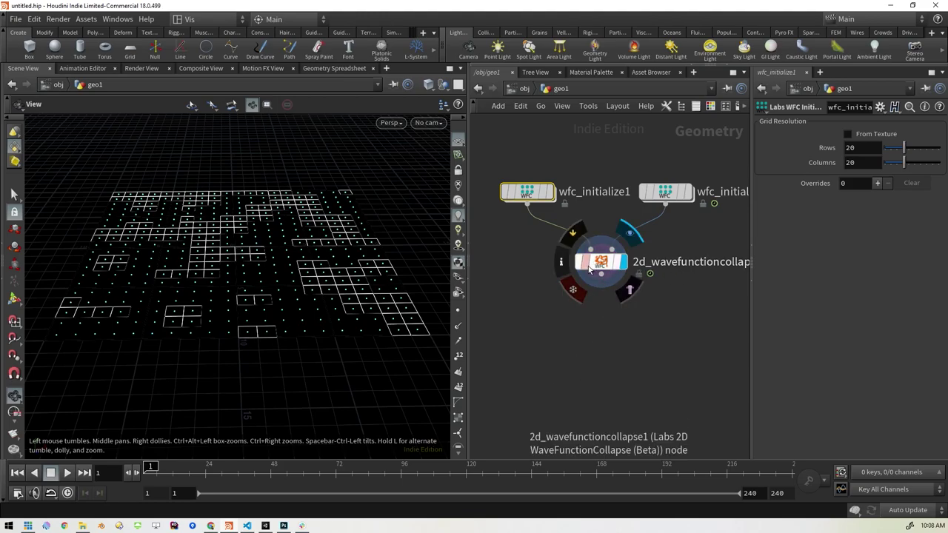
mouse_move(648, 205)
mouse_move(626, 274)
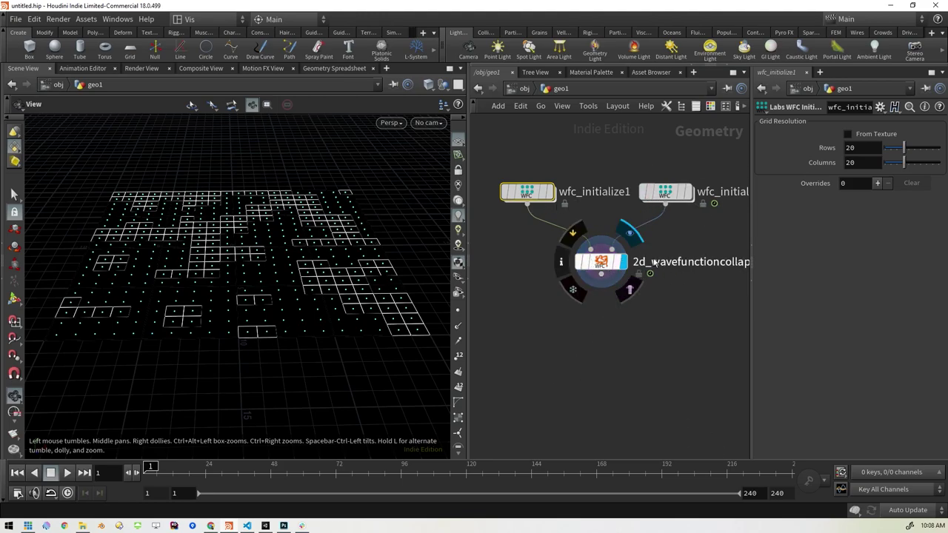
scroll(626, 274, "down", 2)
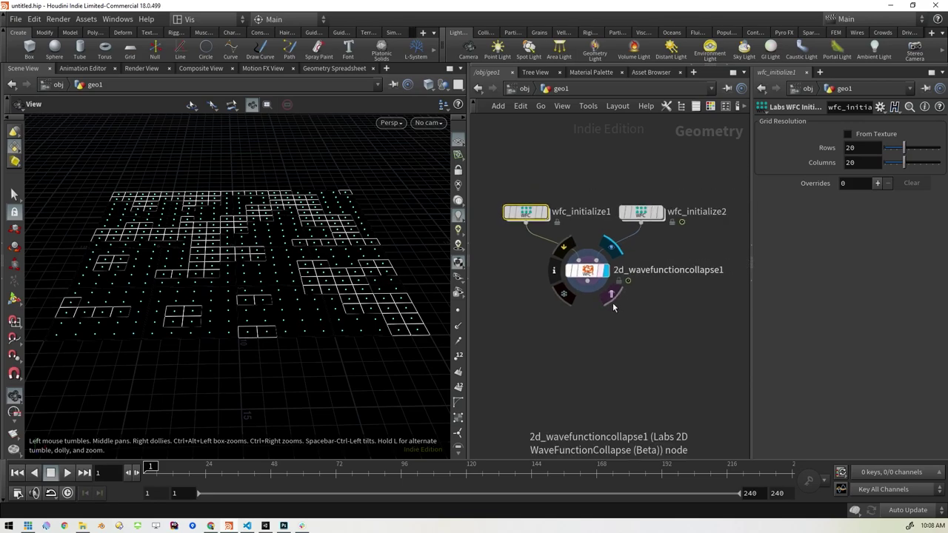
Step: Select the collapse node and compare its result with the texture-based sample grid by displaying each in turn
left_click(586, 274)
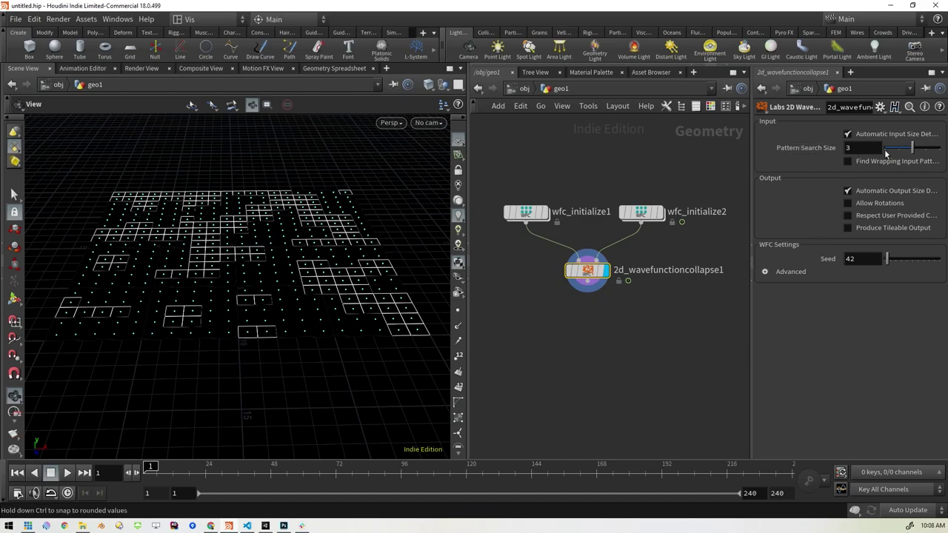
mouse_move(659, 214)
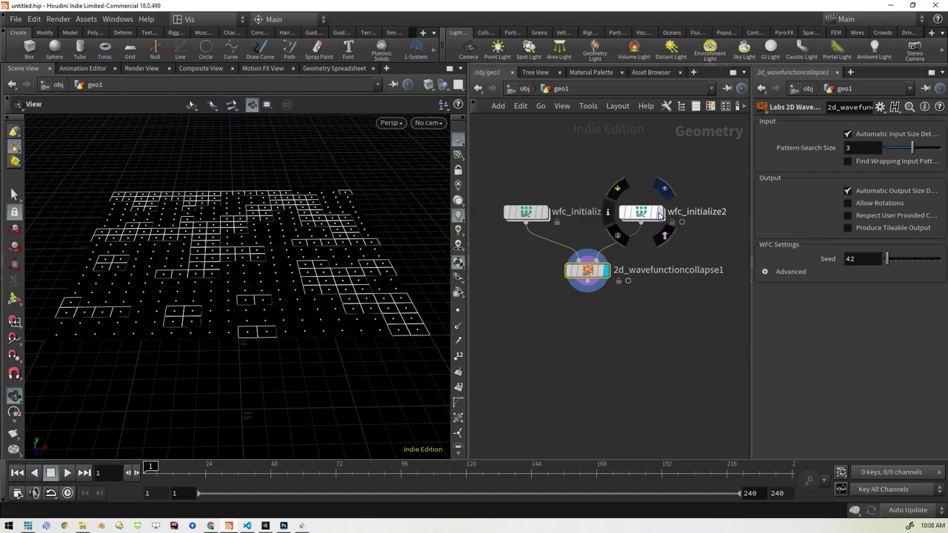
left_click(664, 189)
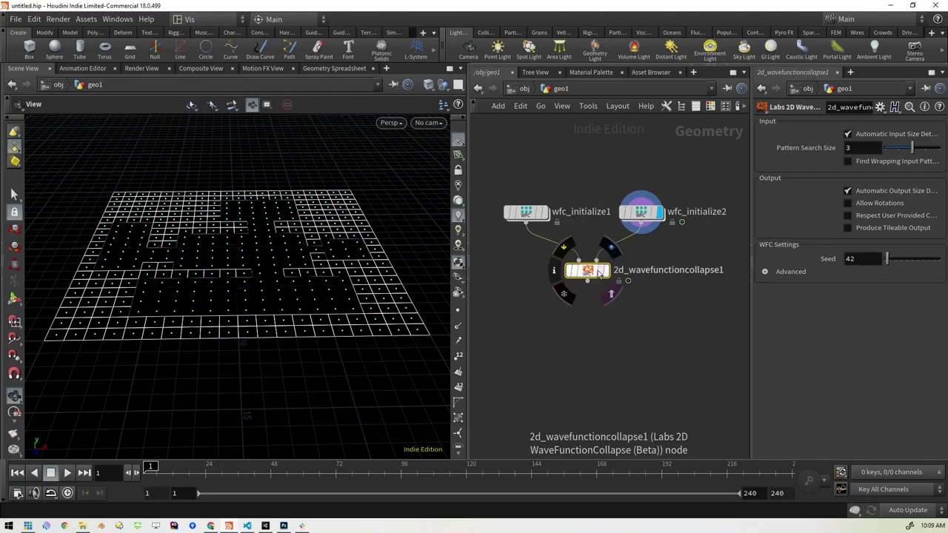
left_click(610, 248)
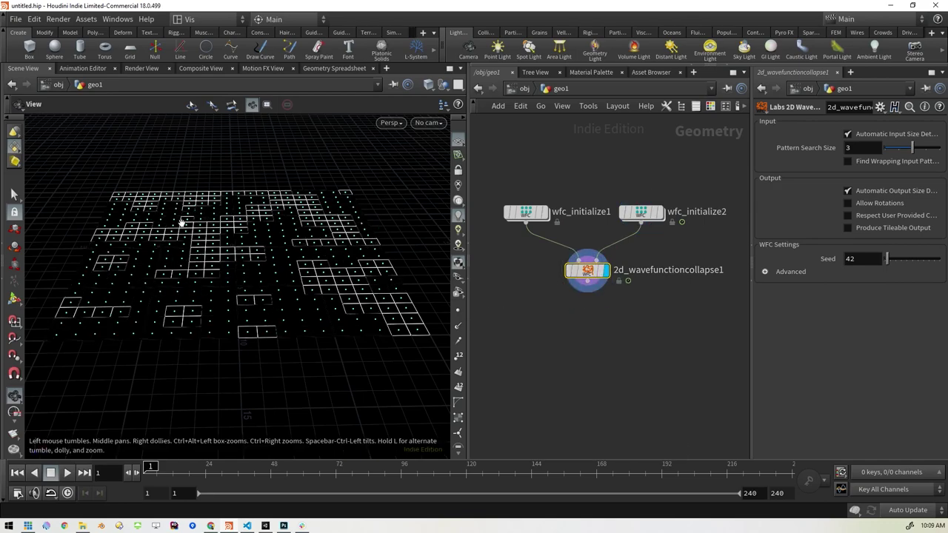
Step: Try a Pattern Search Size of 1 on the collapse node, and return it to 3
left_click(901, 148)
left_click(885, 148)
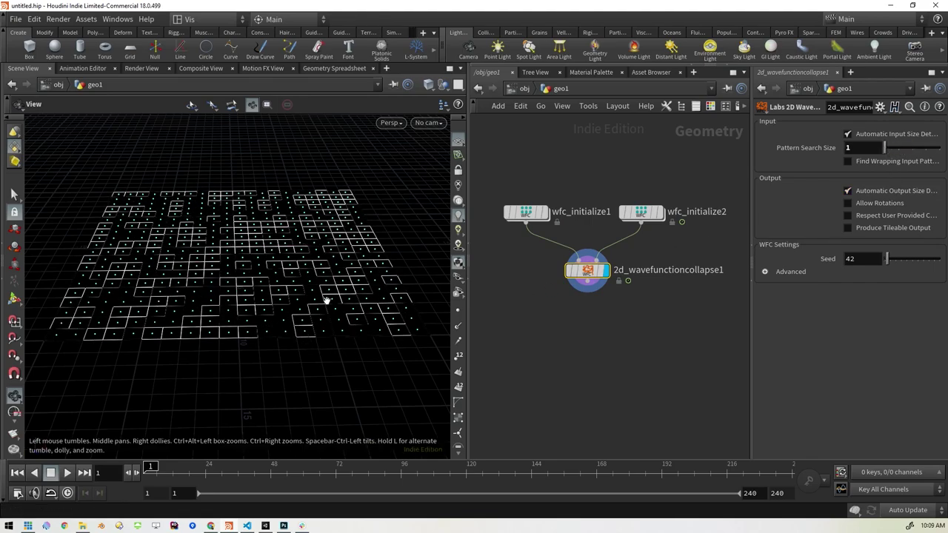
left_click(911, 148)
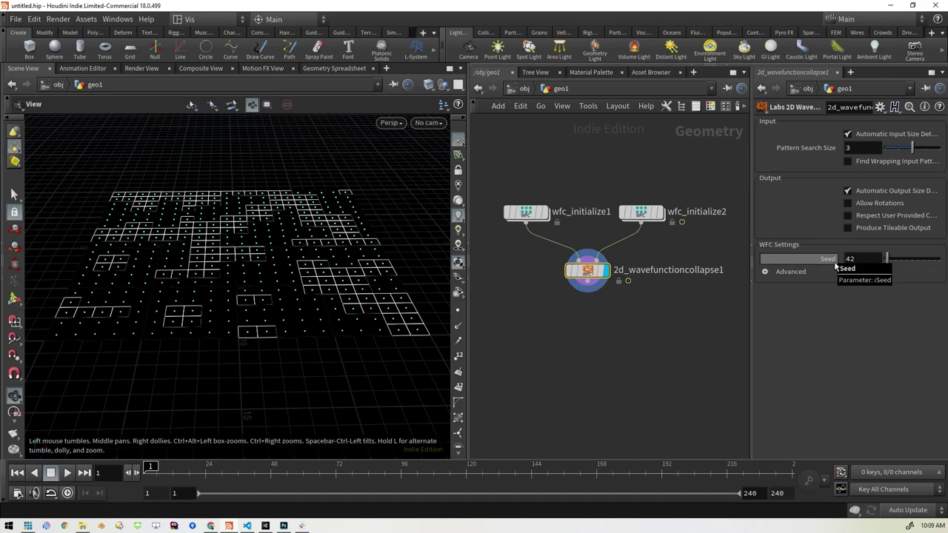
Step: Try different Seed values on the collapse node and settle on 189
left_click(897, 261)
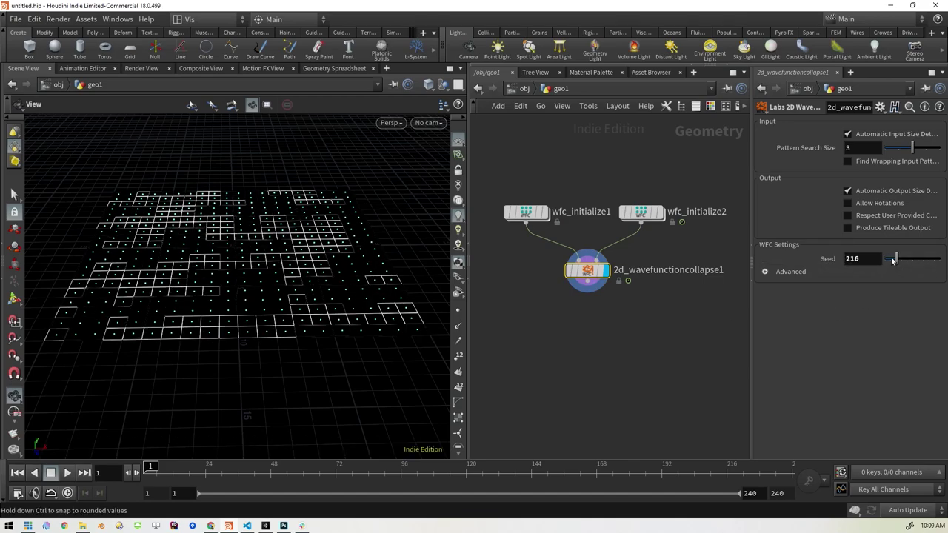
mouse_move(893, 261)
left_mouse_down()
mouse_move(912, 261)
mouse_move(891, 263)
mouse_move(897, 257)
left_mouse_up()
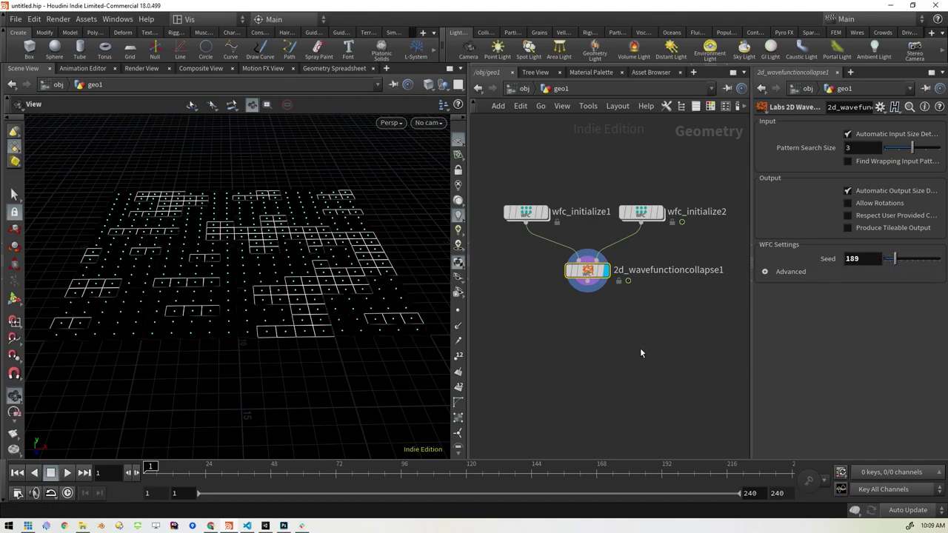
Step: Add a Transform node directly below the 2D WaveFunctionCollapse node
left_click(594, 353)
key("Tab")
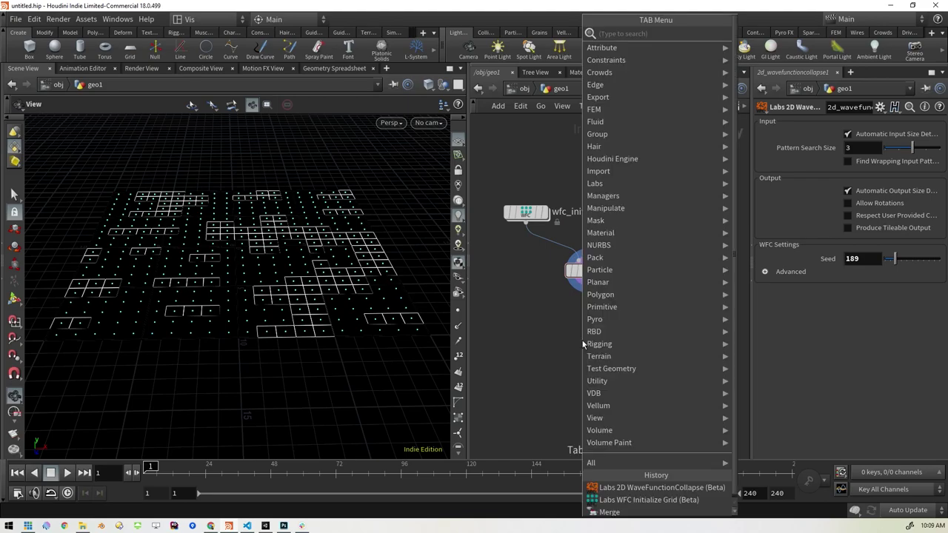
type("tranf")
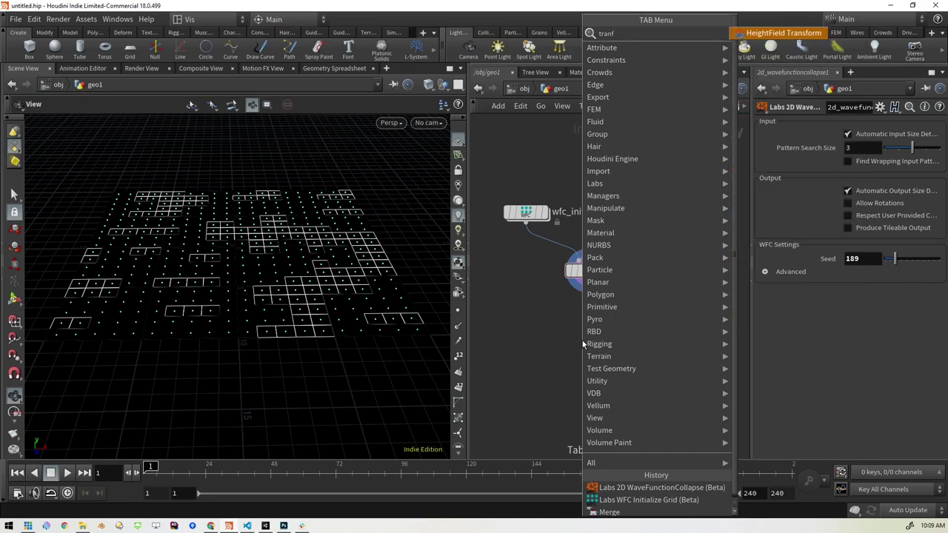
key("BackSpace")
key("Return")
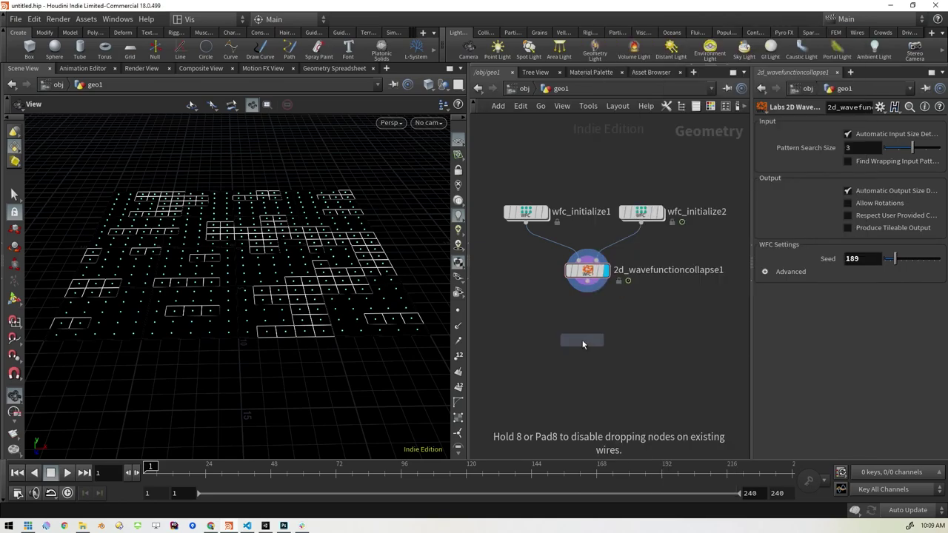
left_click(587, 313)
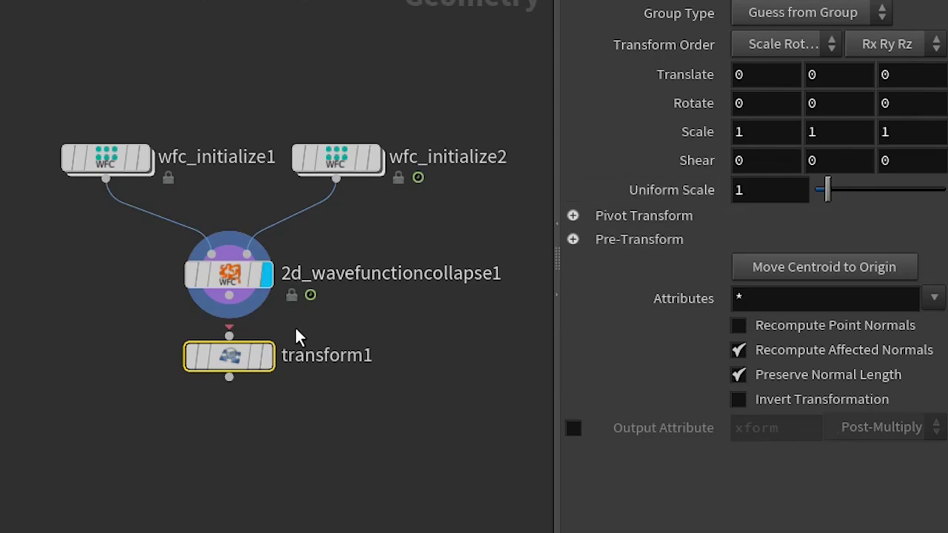
Step: Wire the 2d_wavefunctioncollapse1 output into transform1 and display the Transform node's result
left_click(229, 298)
left_click(229, 337)
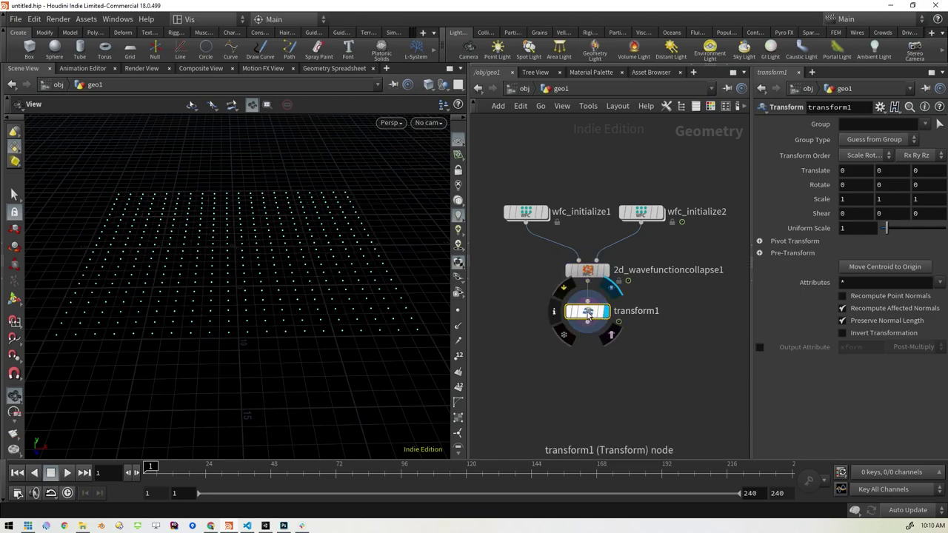
left_click(588, 312)
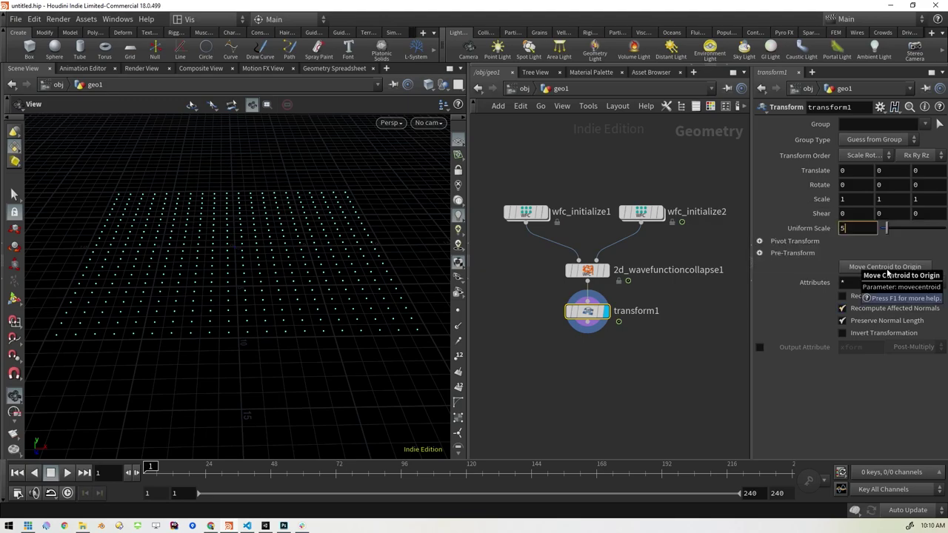
Step: Set the Uniform Scale of transform1 to 5 and view the whole enlarged point grid
key("Return")
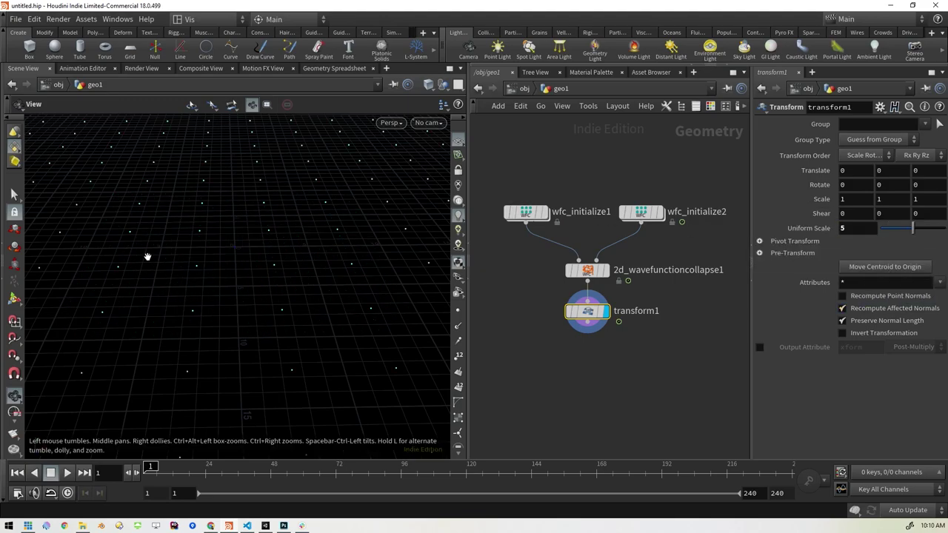
scroll(255, 231, "down", 10)
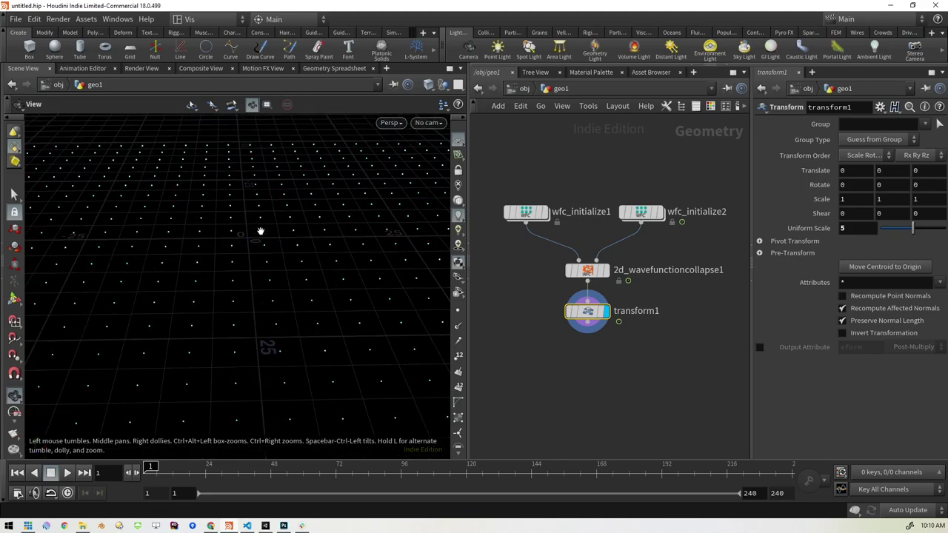
scroll(260, 234, "down", 3)
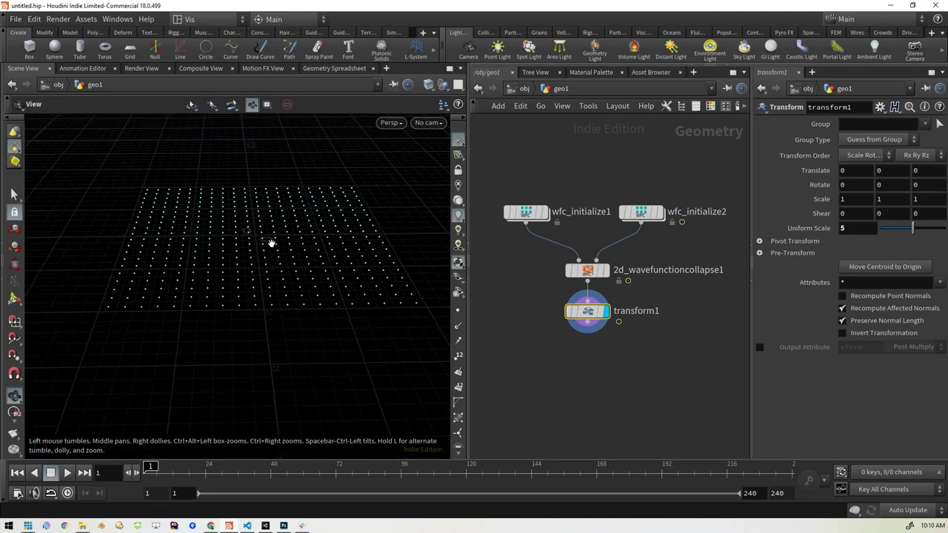
left_click_drag(272, 243, 222, 242)
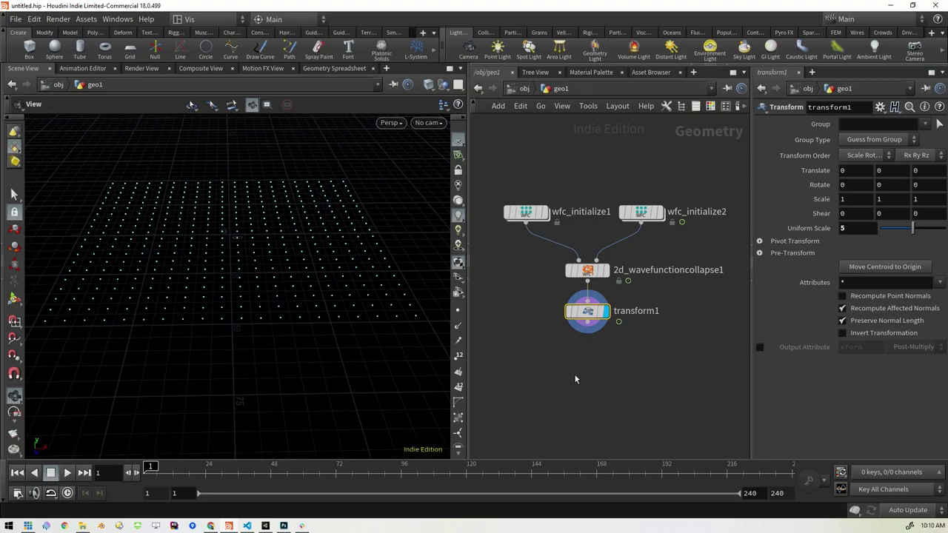
Step: Add a Labs Wang Tiles Decoder node below transform1
left_click(601, 379)
key("Tab")
type("wang")
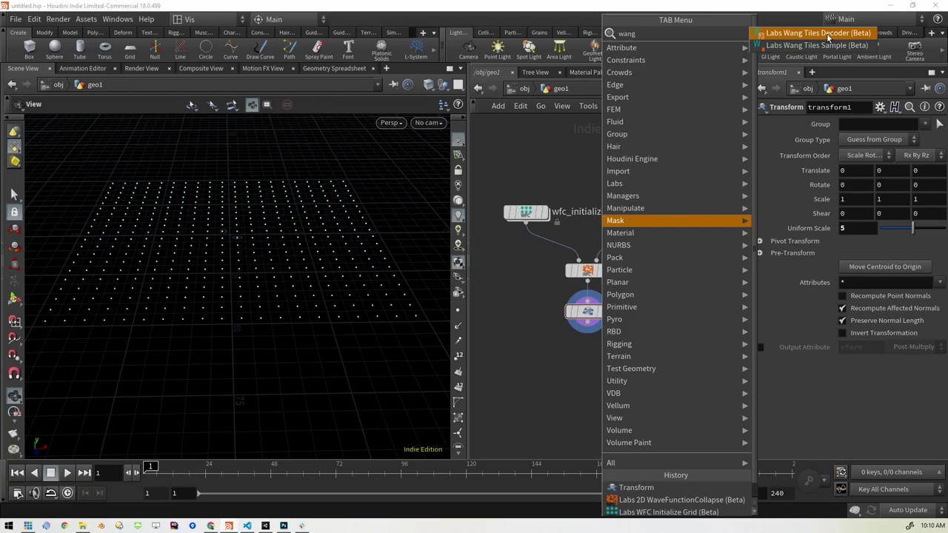
left_click(819, 33)
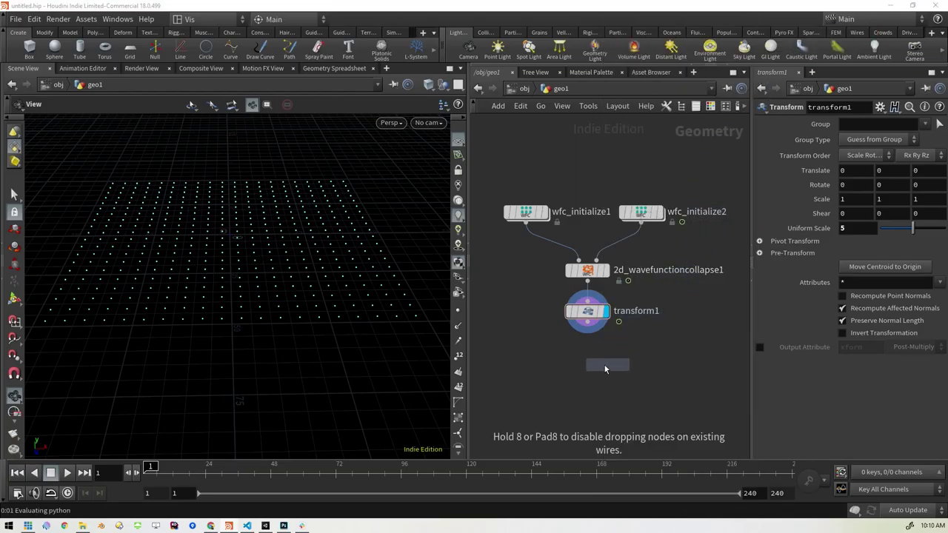
left_click(611, 370)
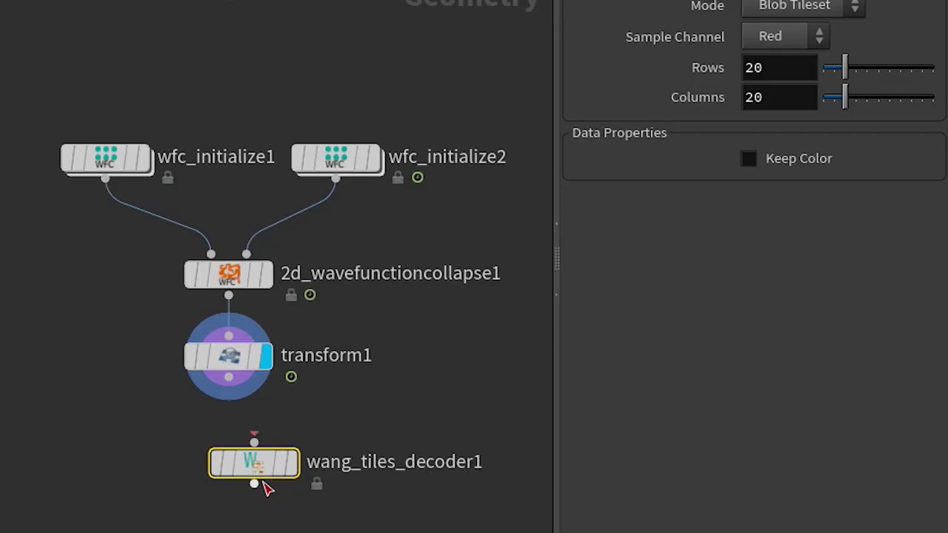
Step: Align the Wang Tiles Decoder beneath transform1, then wire the Transform output into it and display it
left_click_drag(254, 474, 227, 474)
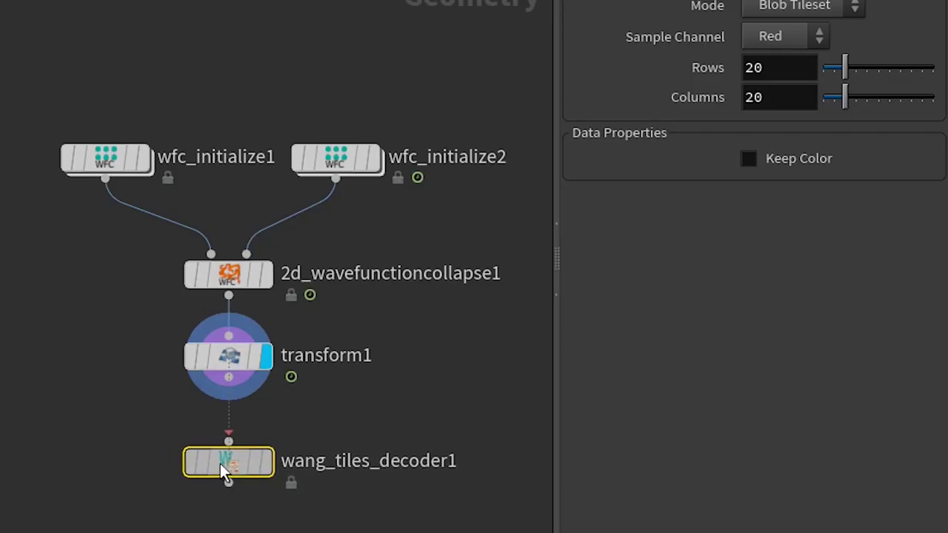
left_click_drag(229, 379, 229, 440)
left_click(257, 478)
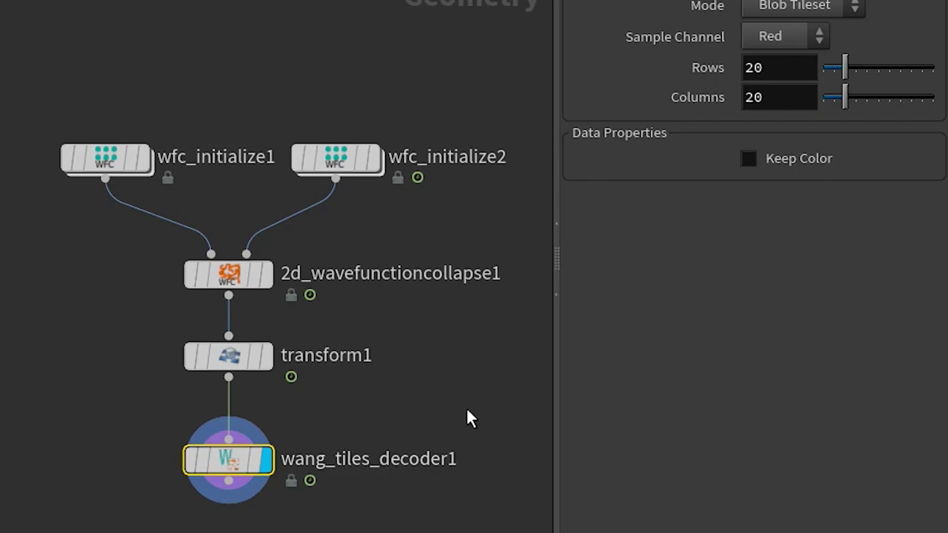
Step: Compare the Rows and Columns settings of wfc_initialize1 with those of the Wang Tiles Decoder
left_click(106, 163)
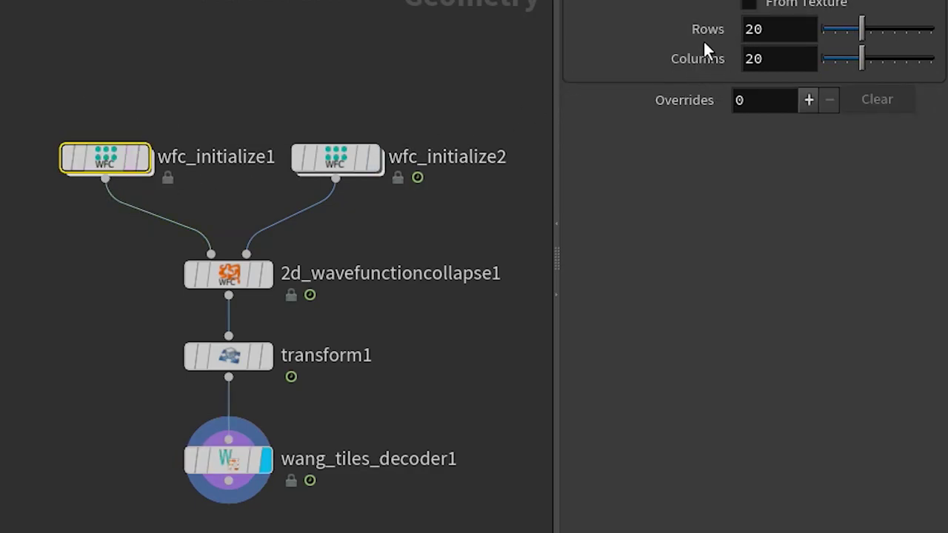
mouse_move(246, 480)
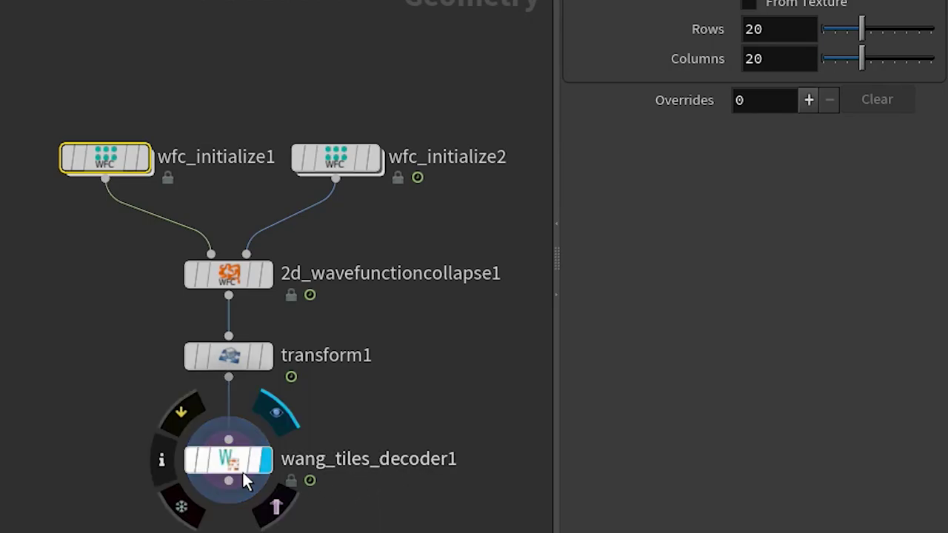
left_click(229, 463)
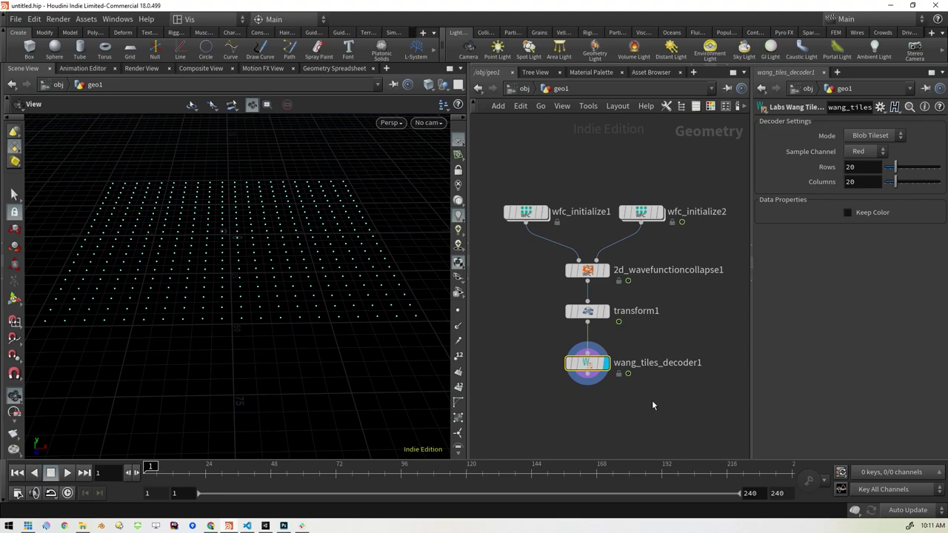
Step: Add a Labs Wang Tiles Sample node to the left of the Wang Tiles Decoder
scroll(635, 407, "down", 2)
middle_click_drag(633, 408, 613, 335)
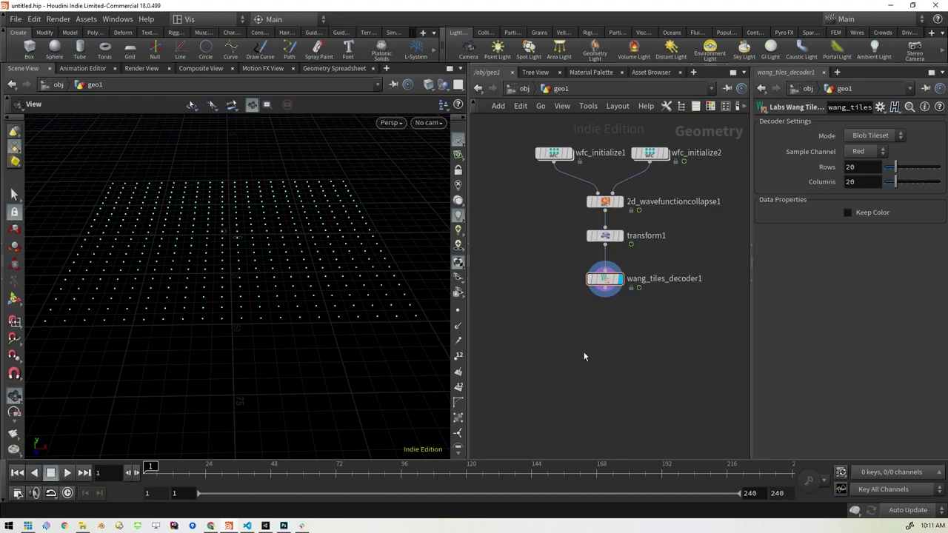
key("Tab")
type("wa")
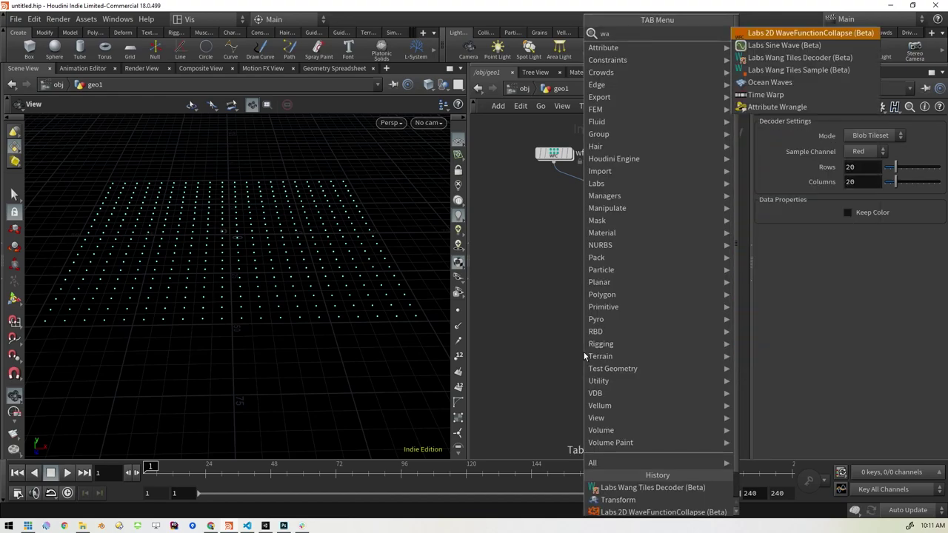
type("ng")
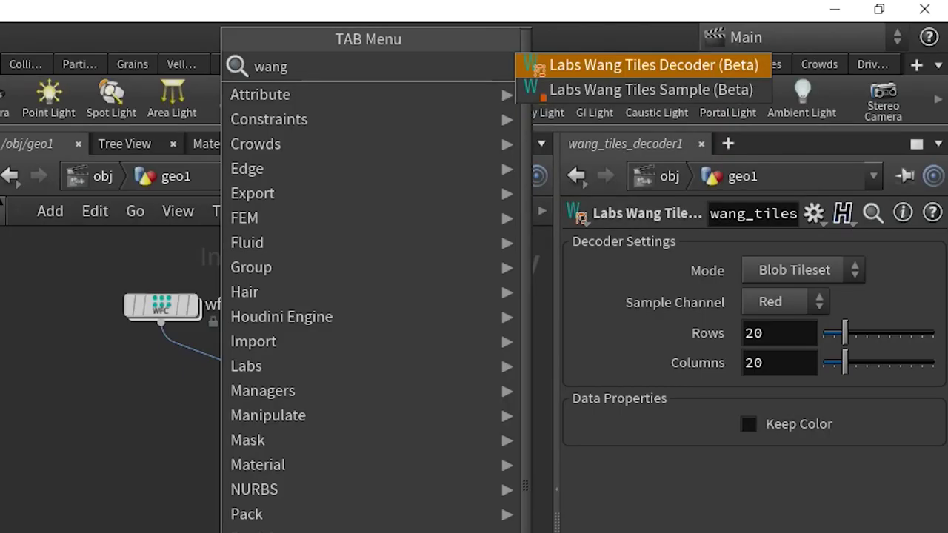
left_click(646, 89)
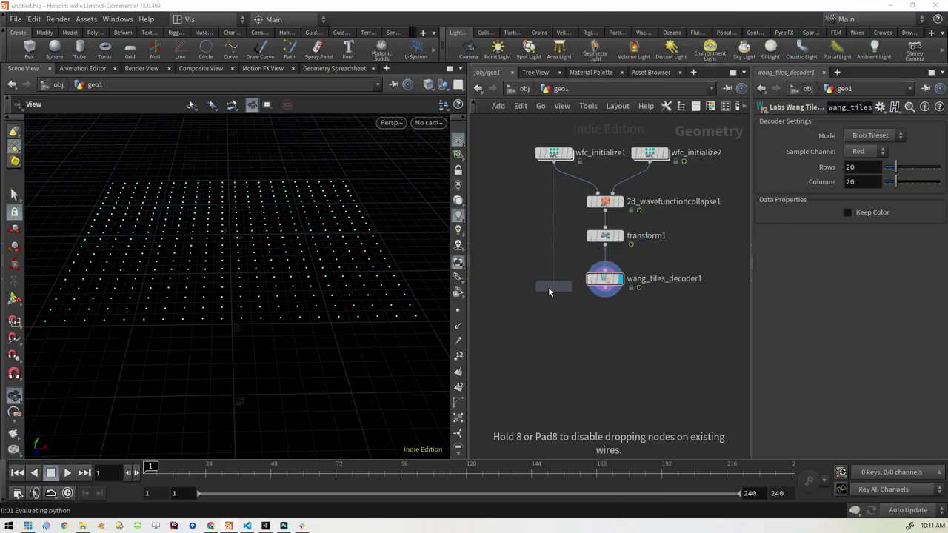
left_click(527, 284)
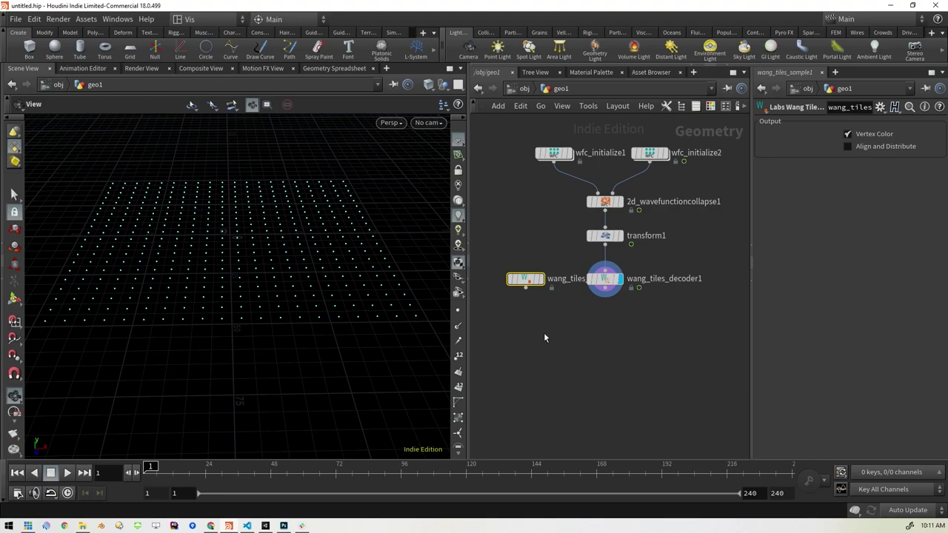
Step: Visit the object level, return to the geo1 network, and move the Wang Tiles Sample node farther from the decoder
key("u")
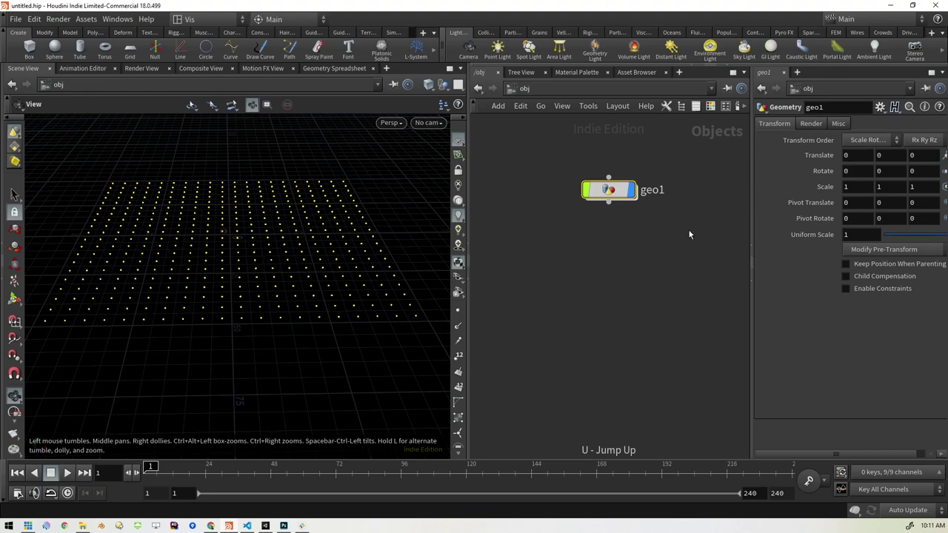
double_click(608, 192)
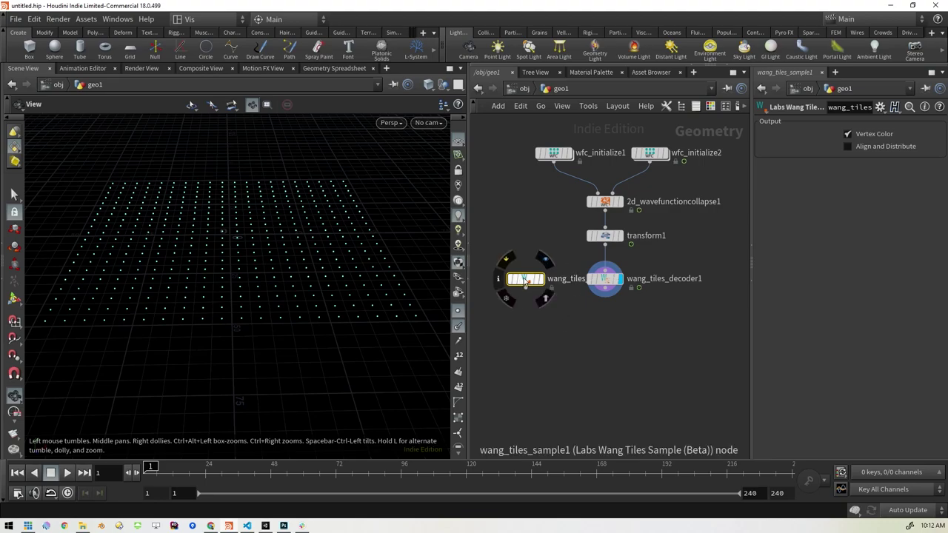
mouse_move(524, 283)
left_mouse_down()
mouse_move(489, 283)
mouse_move(511, 289)
left_mouse_up()
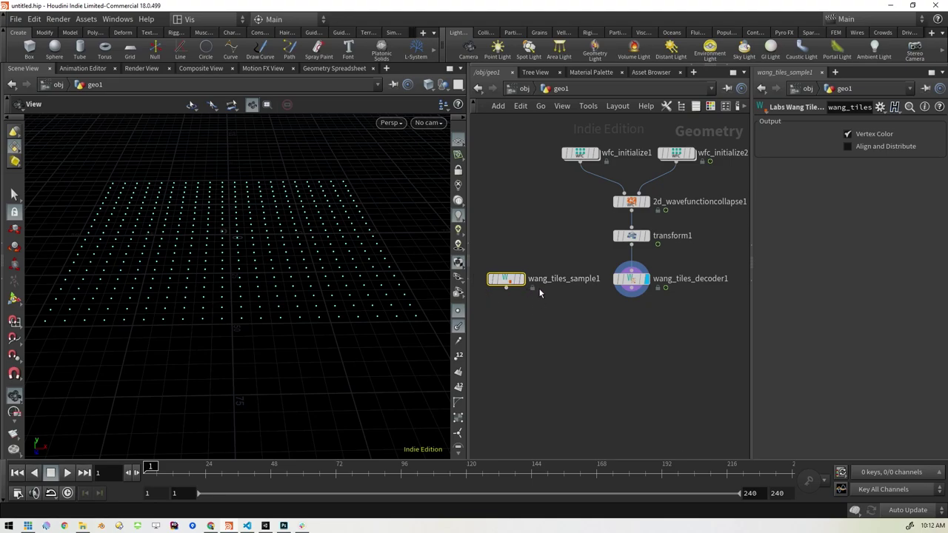
Step: Open the Wang Tiles Sample node's internal network and turn off the normals display in the viewport
mouse_move(517, 279)
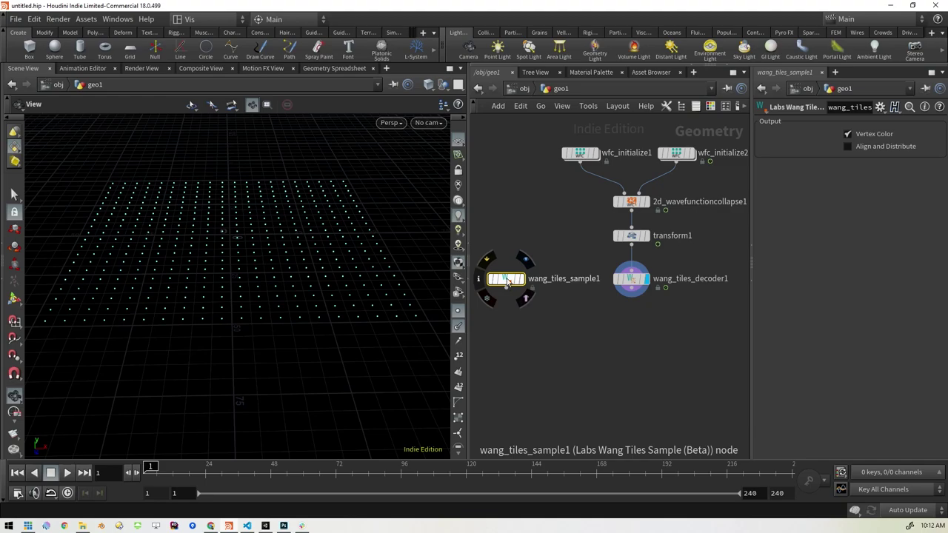
double_click(508, 281)
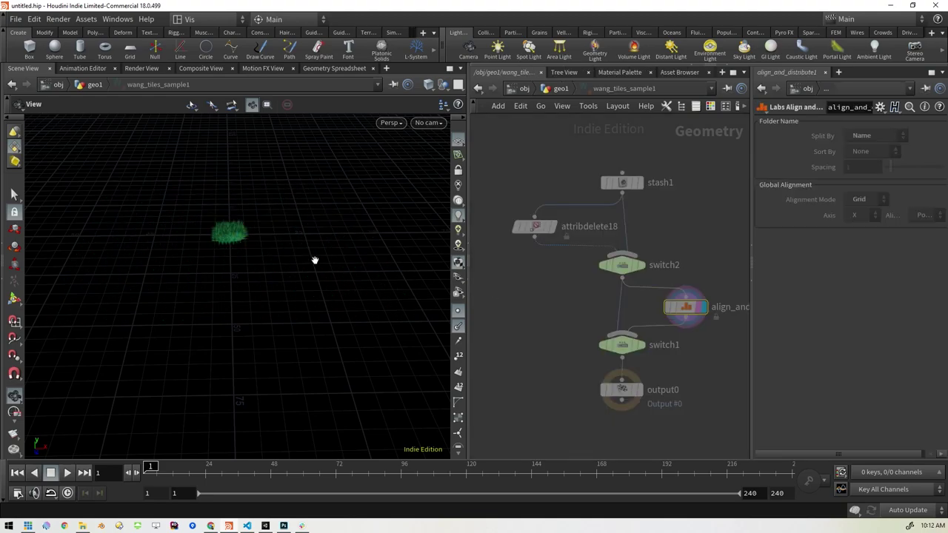
left_click(459, 326)
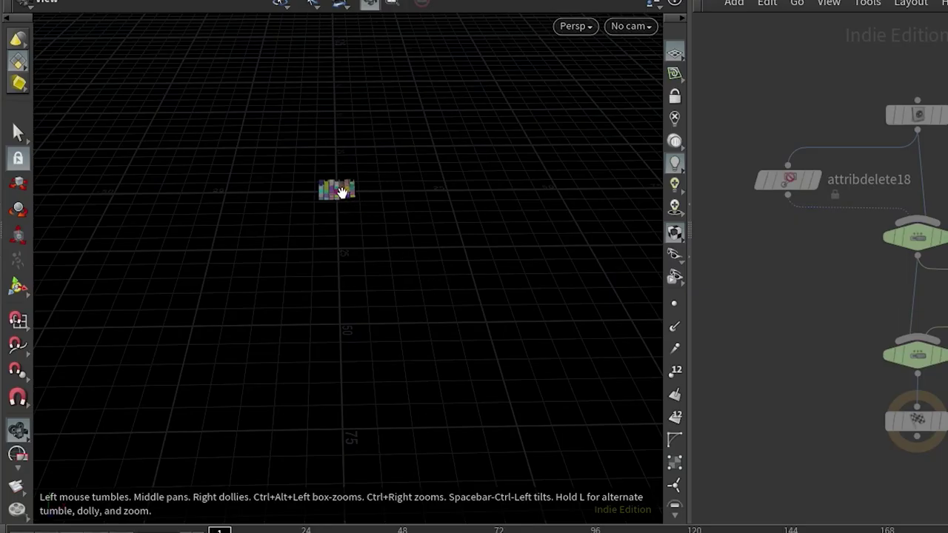
Step: Examine the colored sample wall and floor tiles up close, from above and at an angle
scroll(331, 202, "up", 10)
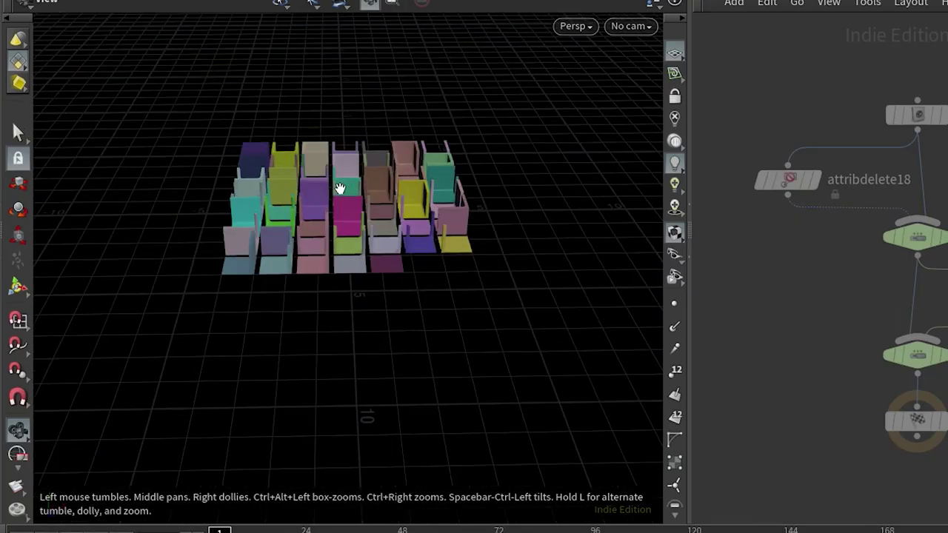
scroll(340, 193, "up", 5)
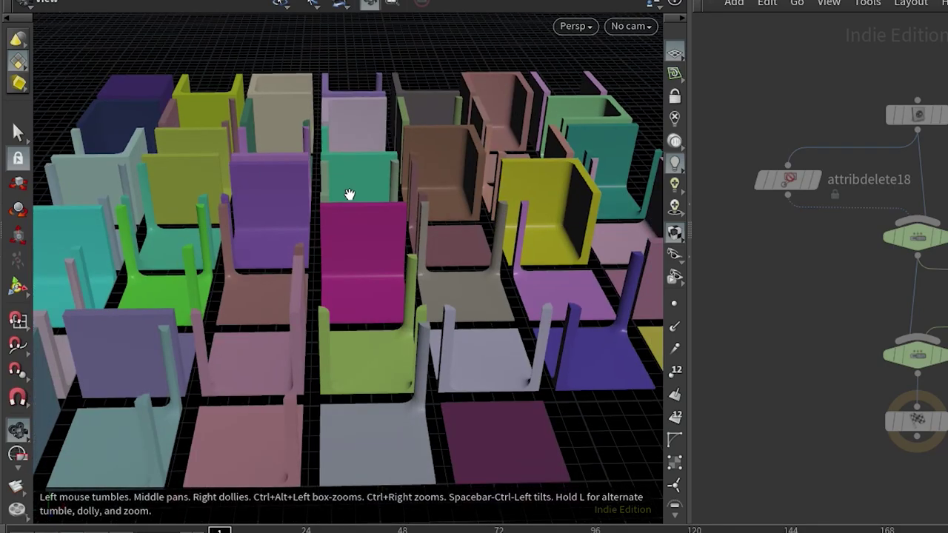
scroll(351, 195, "down", 3)
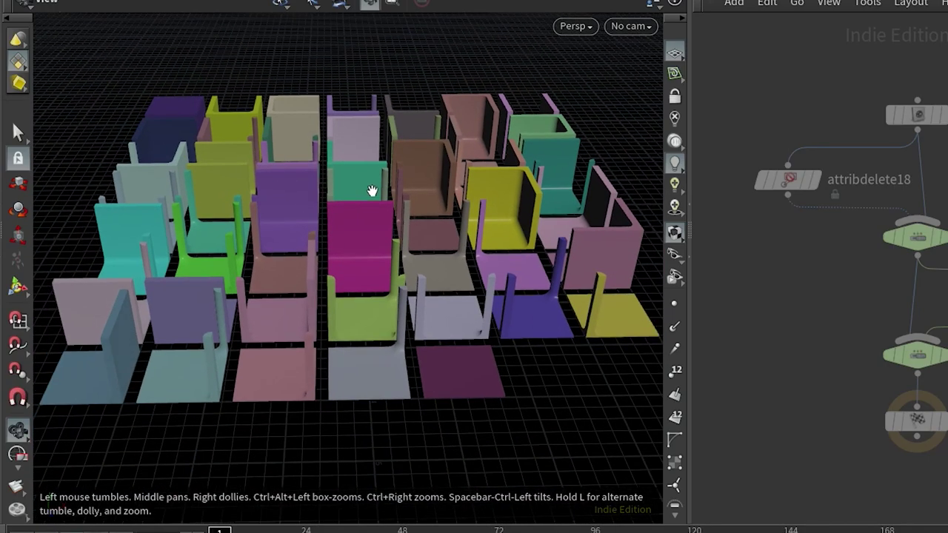
left_click_drag(372, 192, 363, 276)
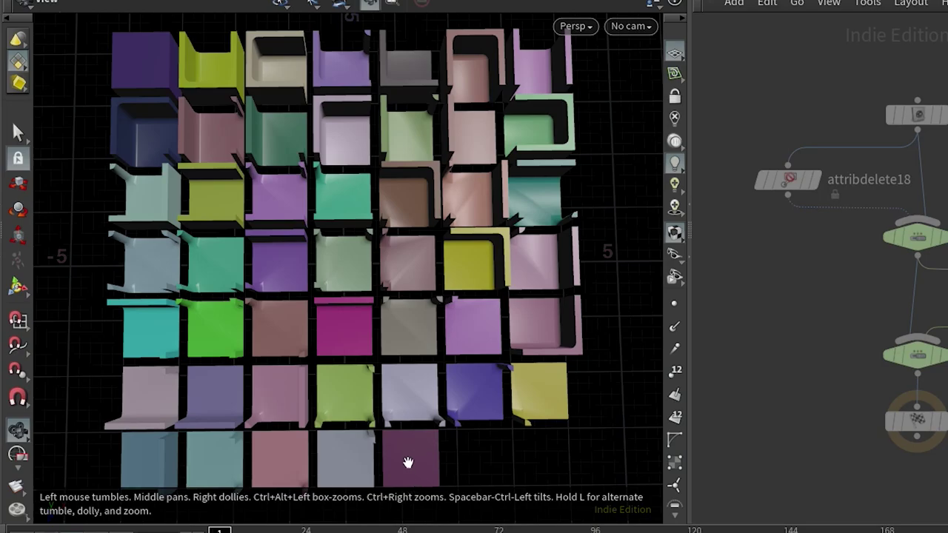
mouse_move(440, 469)
left_mouse_down()
mouse_move(482, 437)
mouse_move(482, 334)
mouse_move(476, 353)
mouse_move(491, 422)
mouse_move(426, 480)
left_mouse_up()
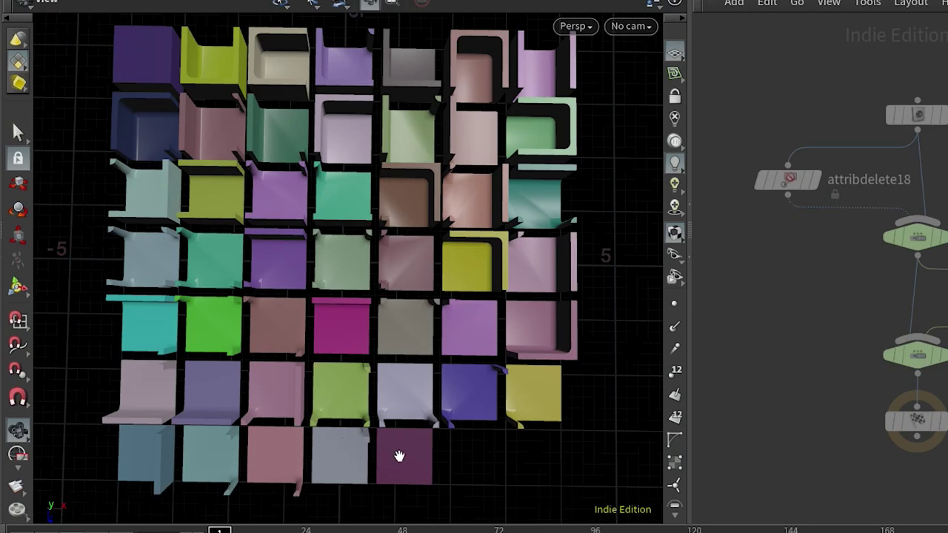
left_click_drag(398, 467, 393, 414)
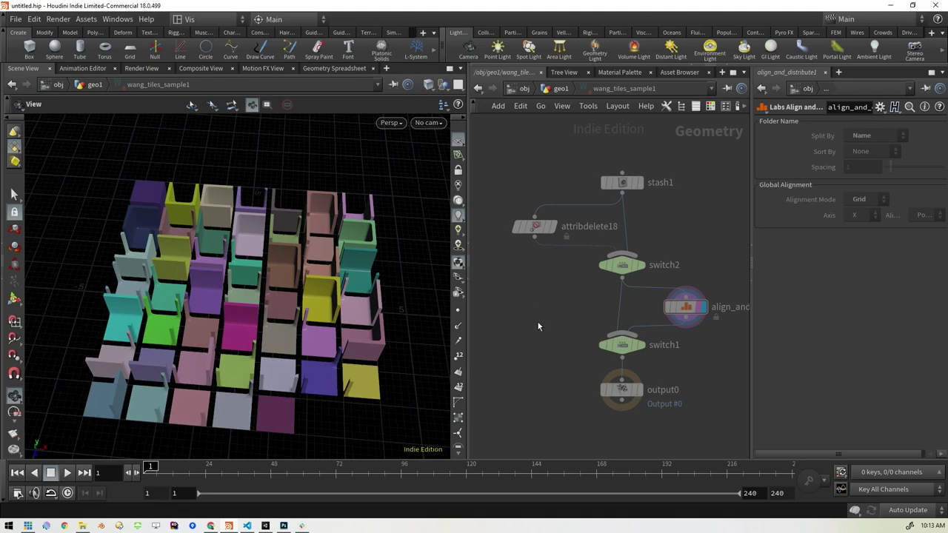
Step: Return to the geo1 network and view the full decoder point grid
key("u")
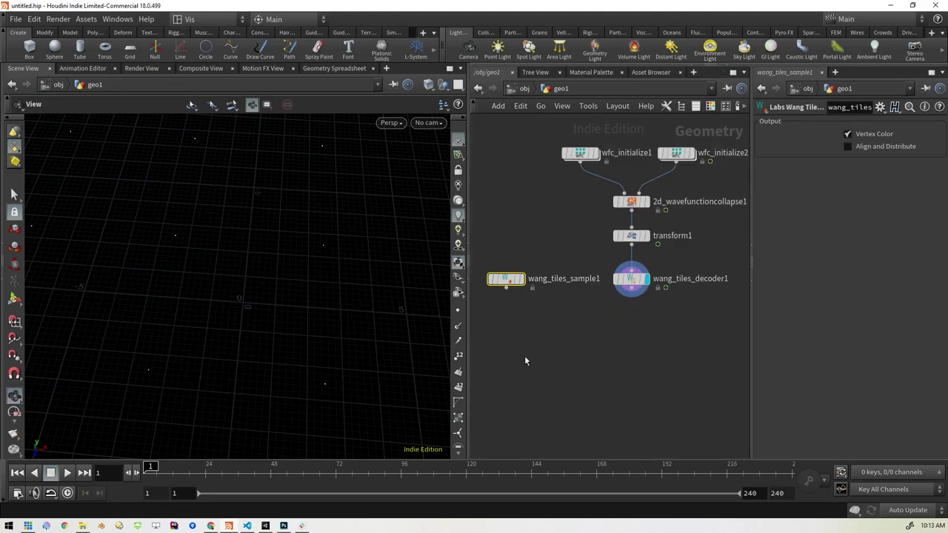
scroll(489, 365, "down", 2)
scroll(237, 274, "down", 8)
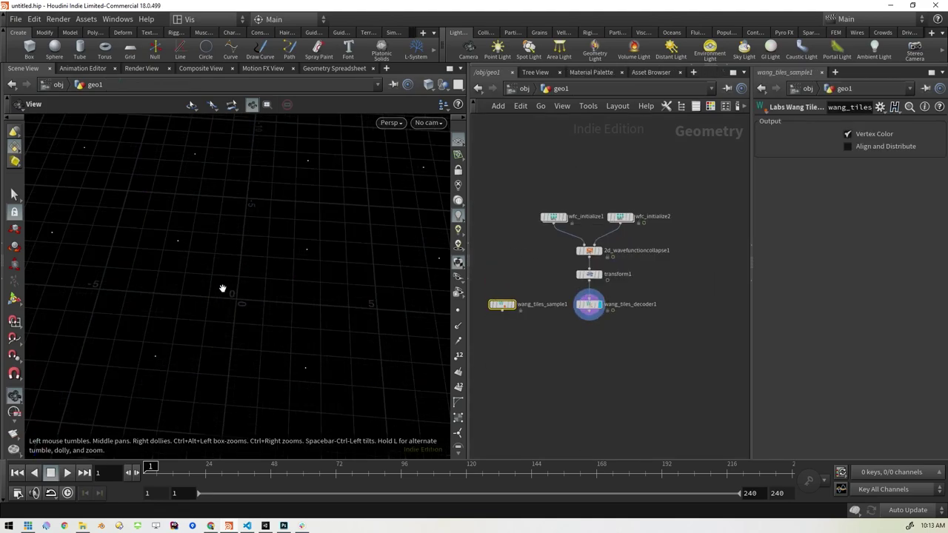
scroll(237, 276, "down", 8)
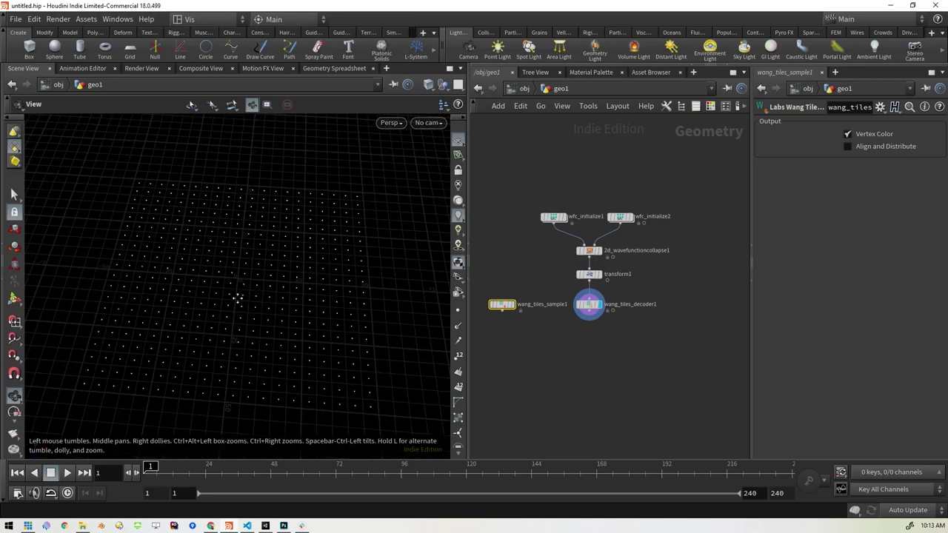
left_click_drag(236, 295, 237, 257)
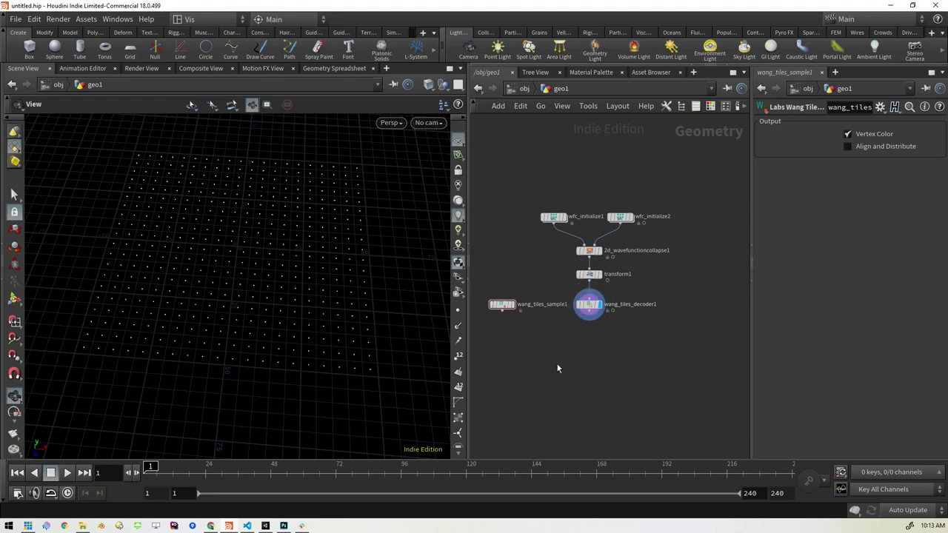
Step: Compare the viewport output of the 2D wave function collapse, transform and Wang Tiles Decoder nodes, ending on the decoder
left_click(510, 309)
left_click(599, 251)
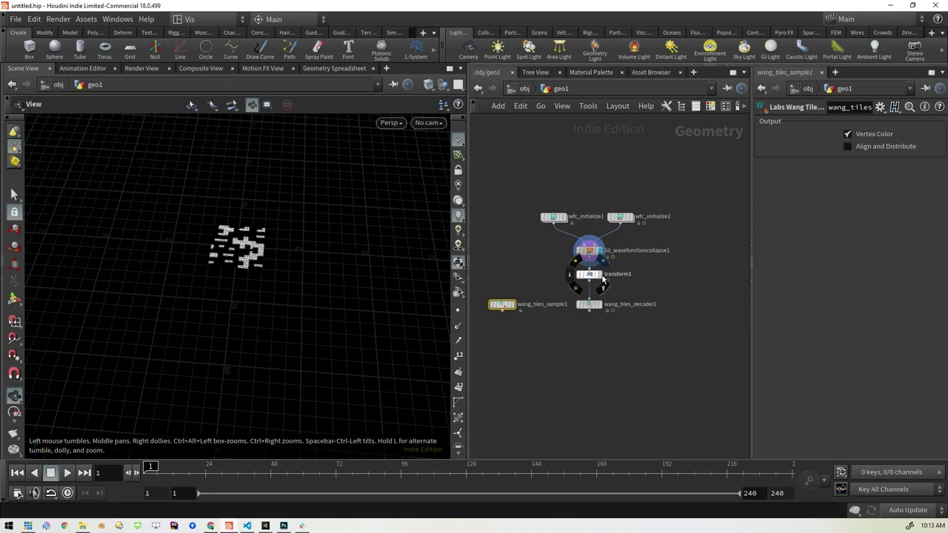
left_click(603, 279)
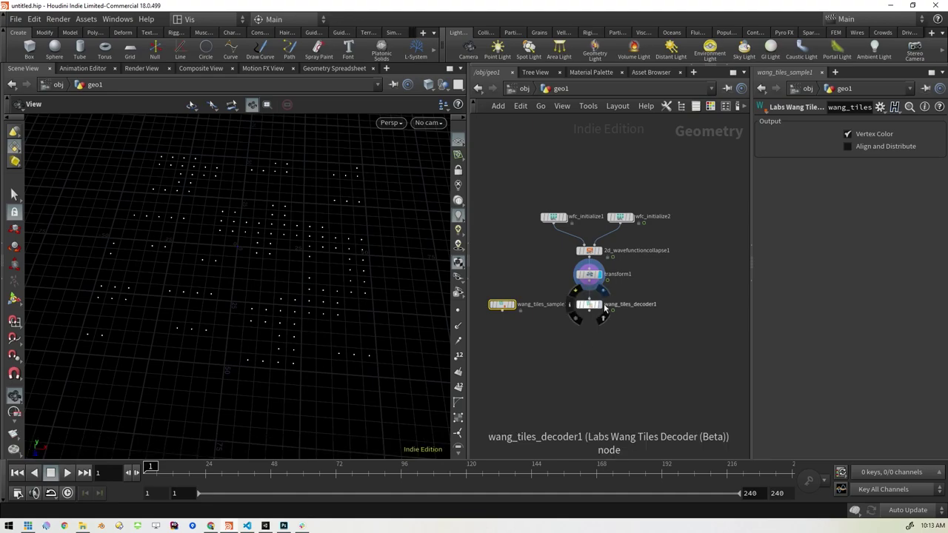
left_click(552, 340)
left_click(599, 304)
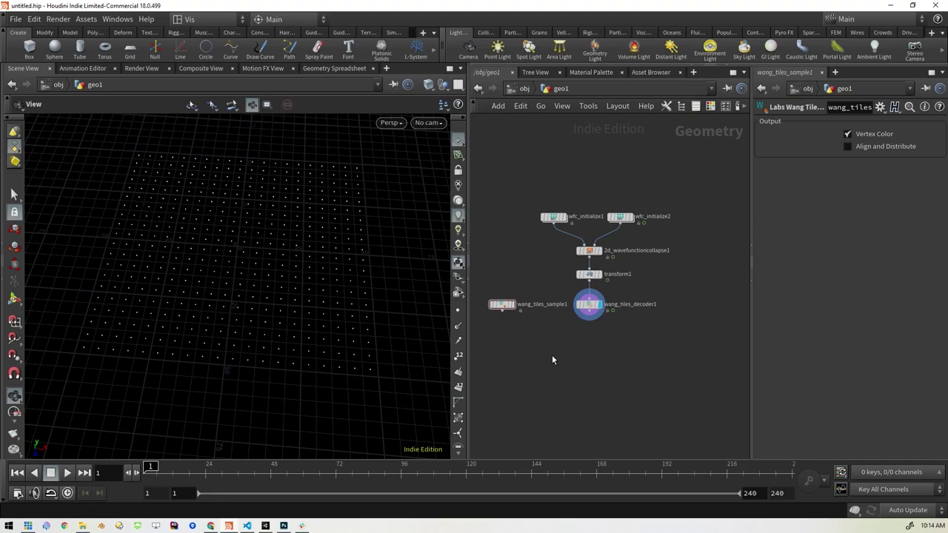
Step: Add a Copy to Points node below the Wang Tiles Sample and Decoder nodes
key("Tab")
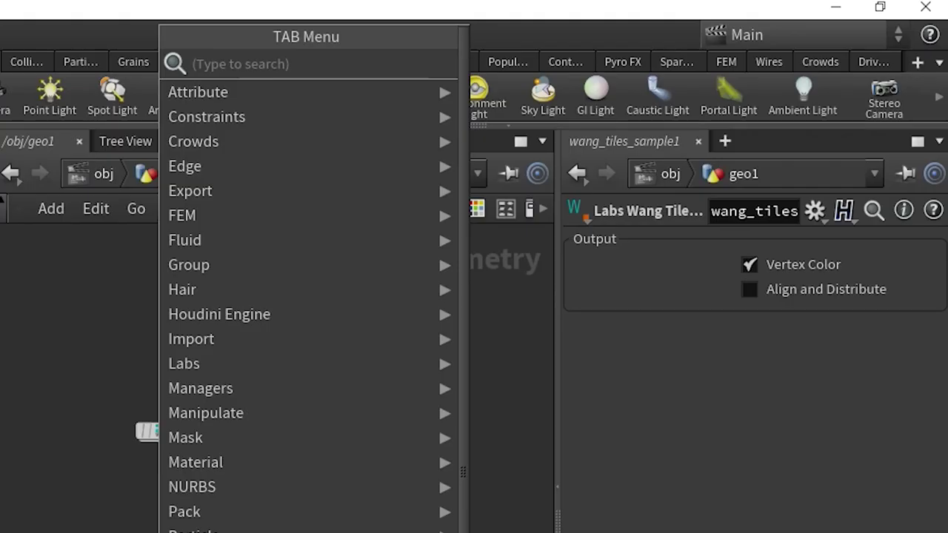
type("cop")
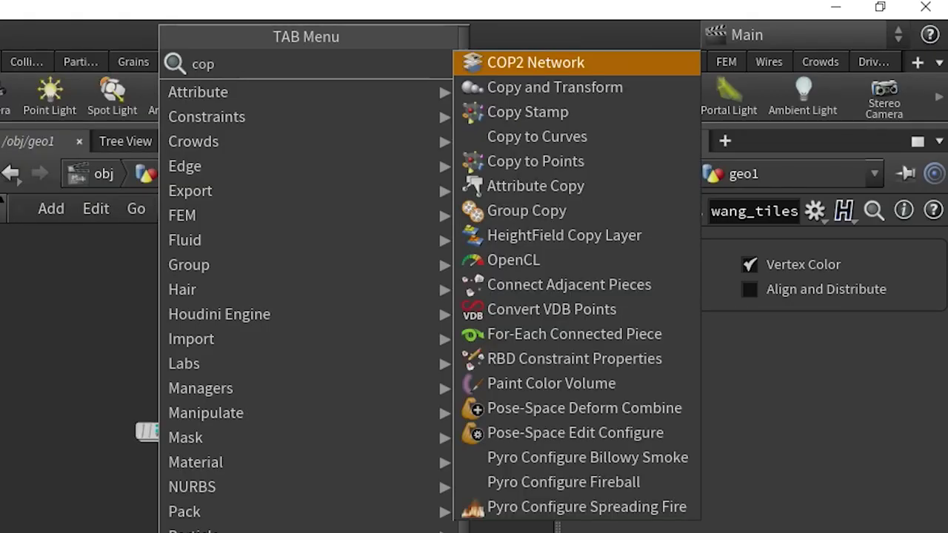
type("yto")
key("Down")
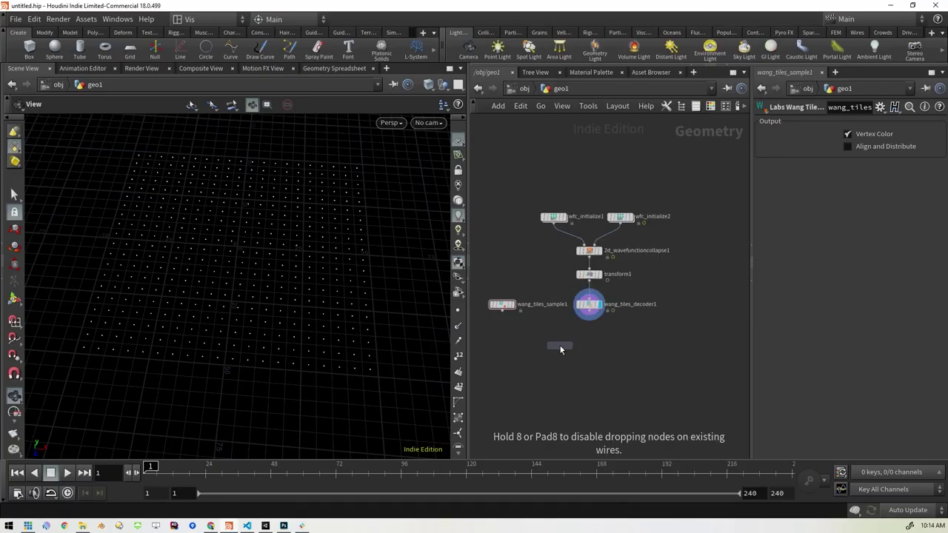
left_click(547, 361)
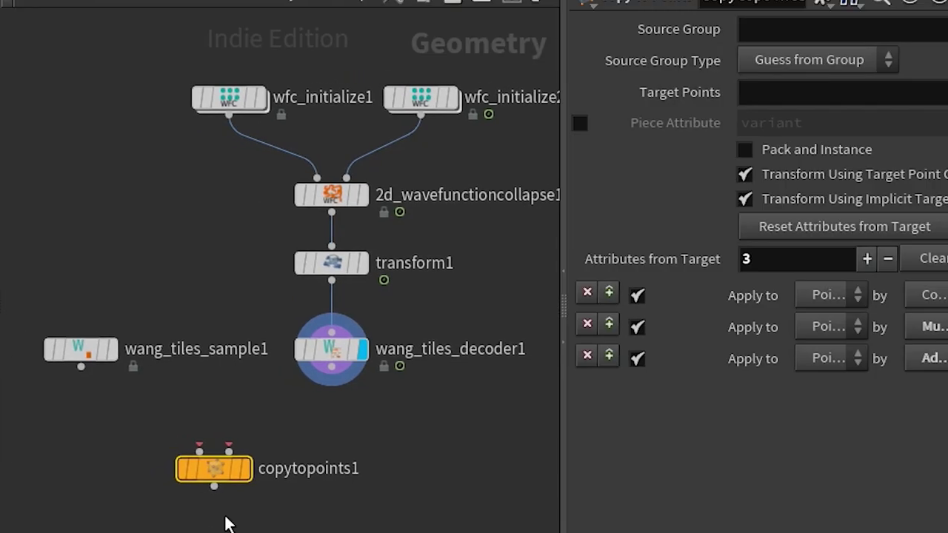
Step: Wire the decoder into Copy to Points as target points and the tile sample as source geometry, and display the copy result
mouse_move(542, 346)
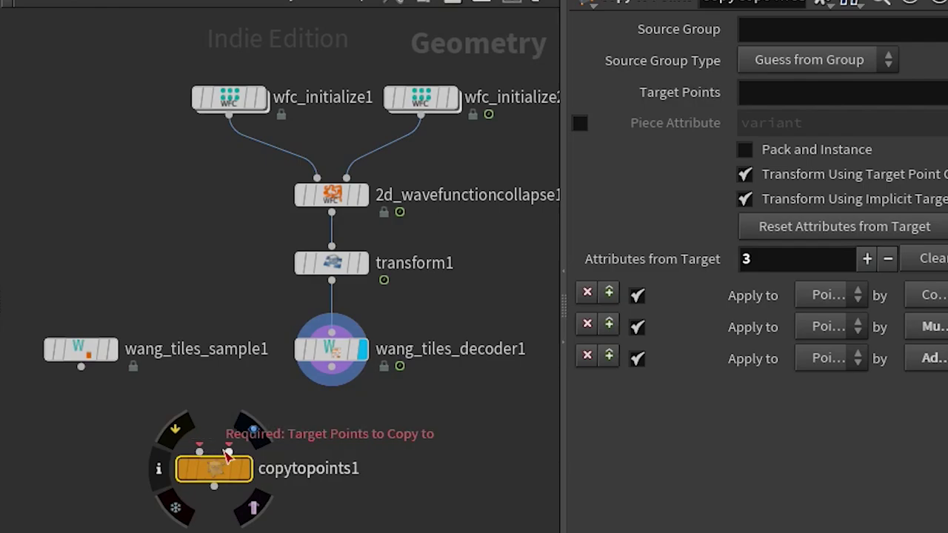
left_click_drag(333, 368, 228, 448)
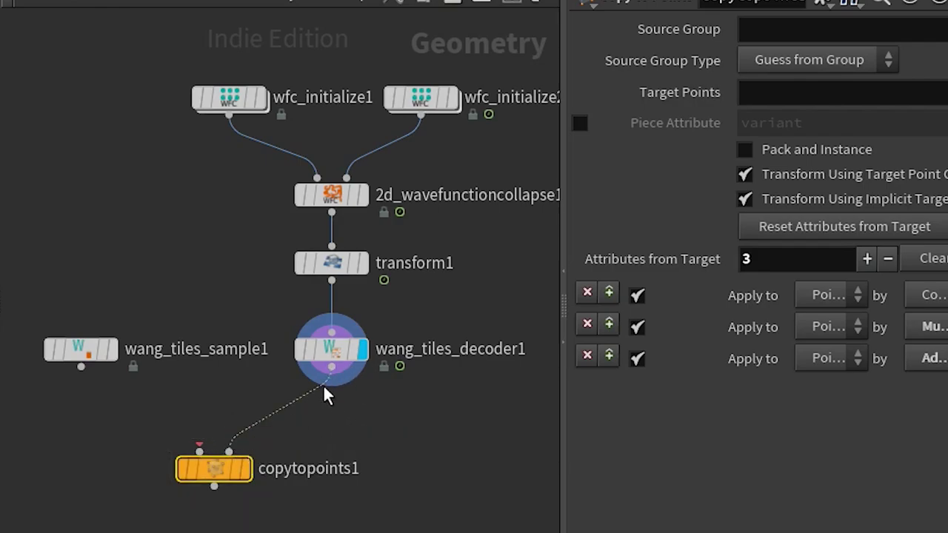
left_click_drag(81, 368, 199, 451)
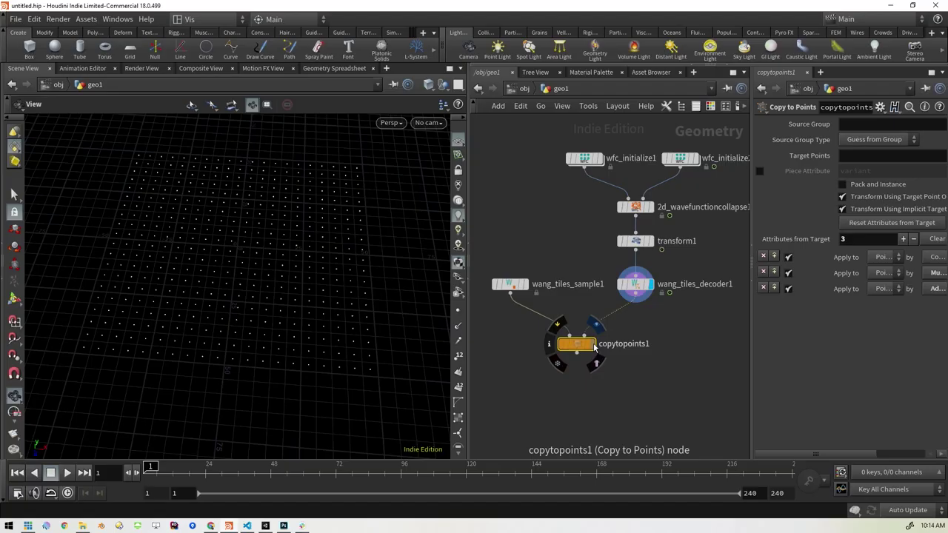
left_click(252, 430)
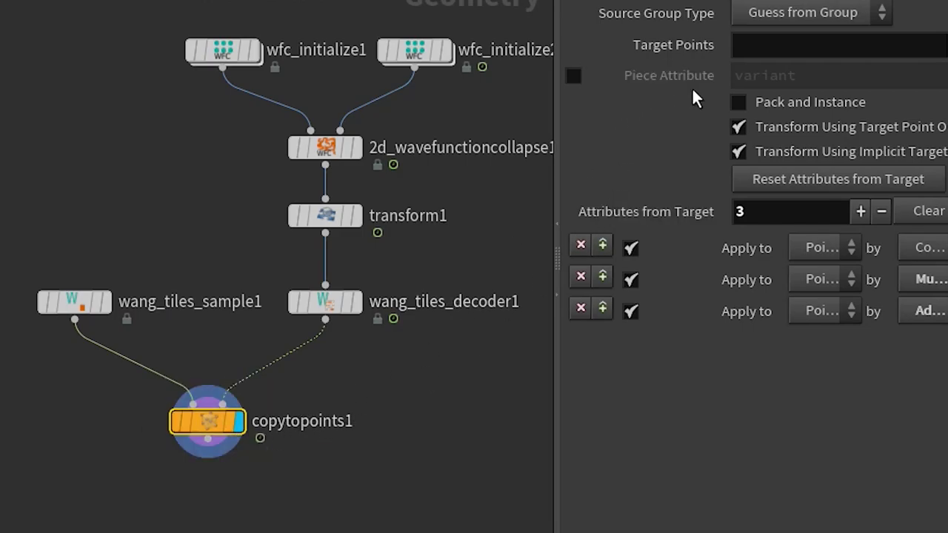
Step: Enable the Piece Attribute on the Copy to Points node and set it to name
left_click(574, 76)
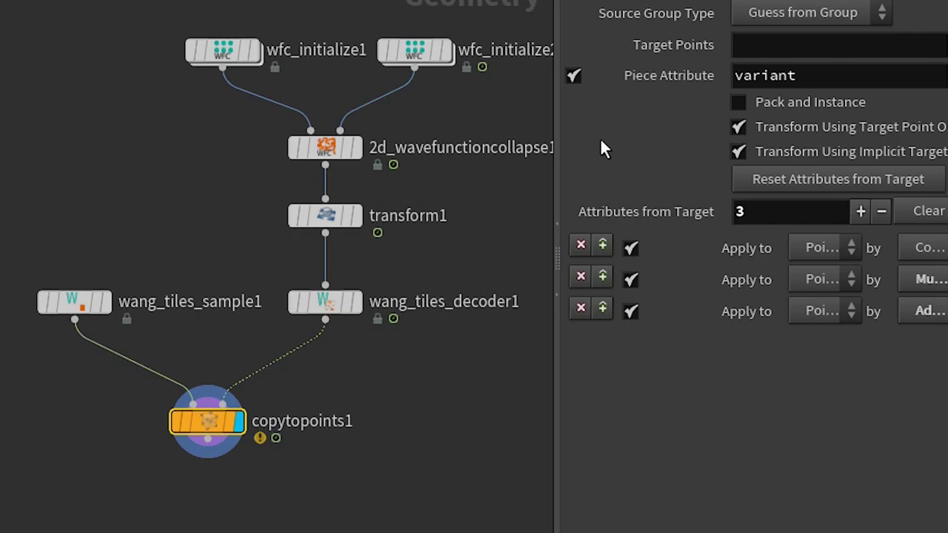
left_click_drag(804, 77, 724, 82)
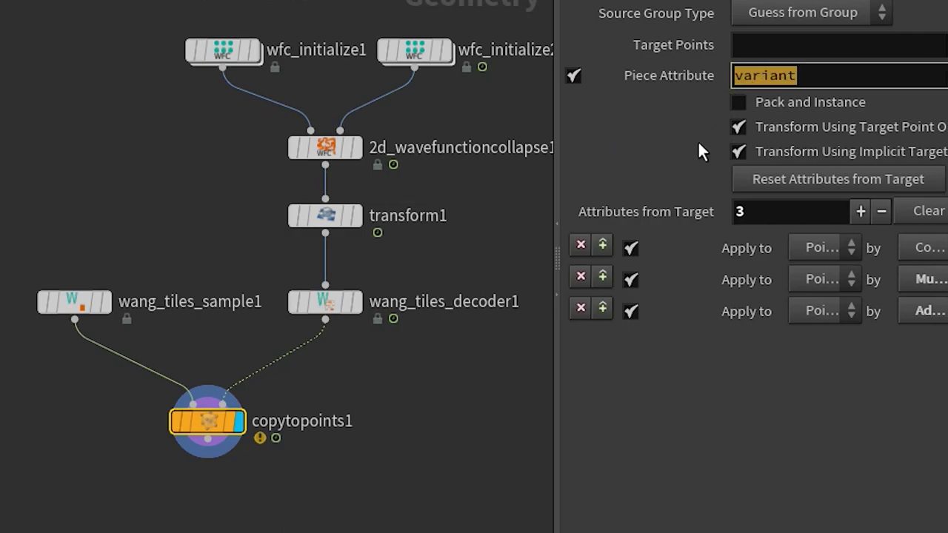
key("BackSpace")
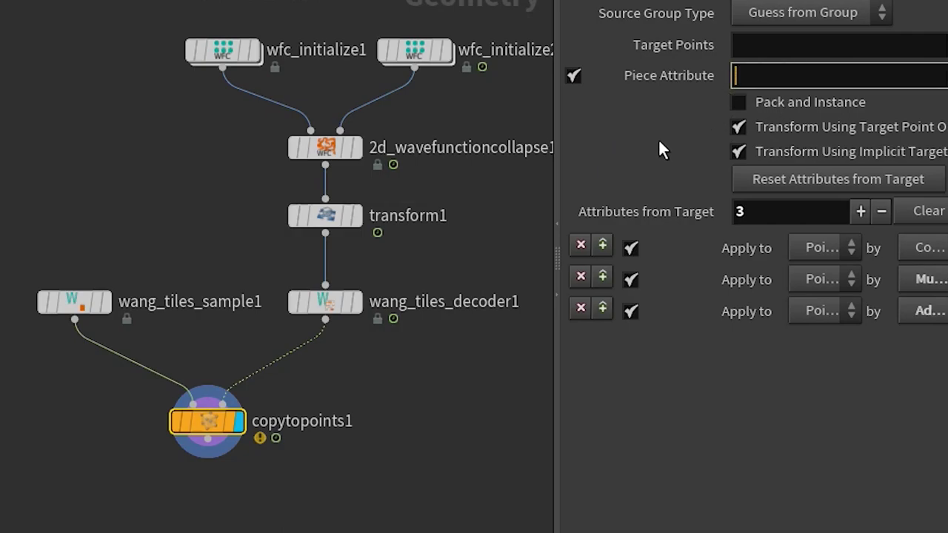
type("name")
key("Return")
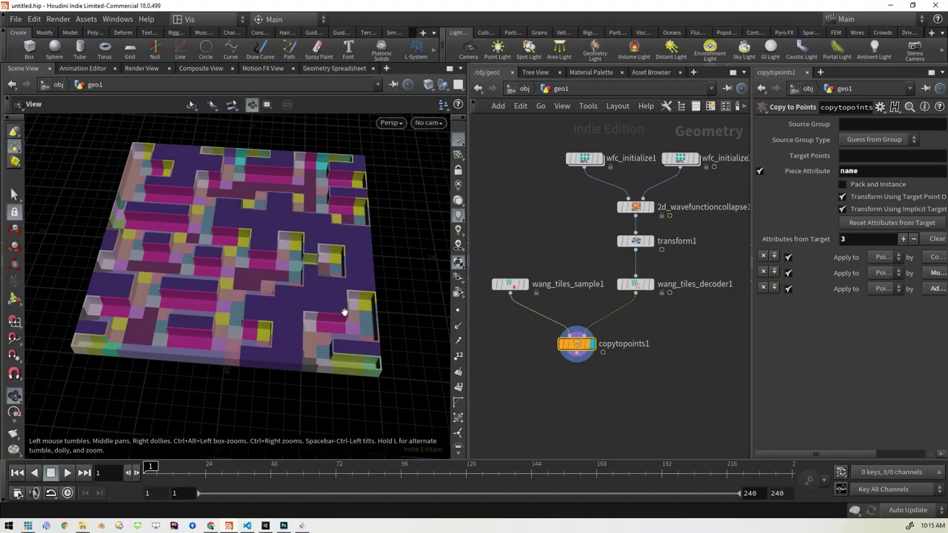
Step: Look at the tiled room map up close and check the Copy to Points node's geometry information
scroll(249, 277, "up", 5)
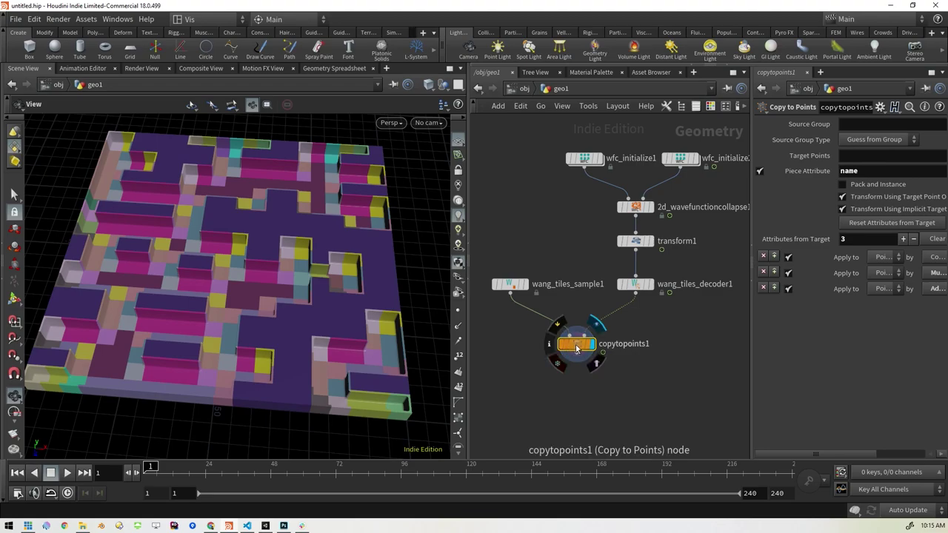
mouse_move(548, 347)
left_click(549, 347)
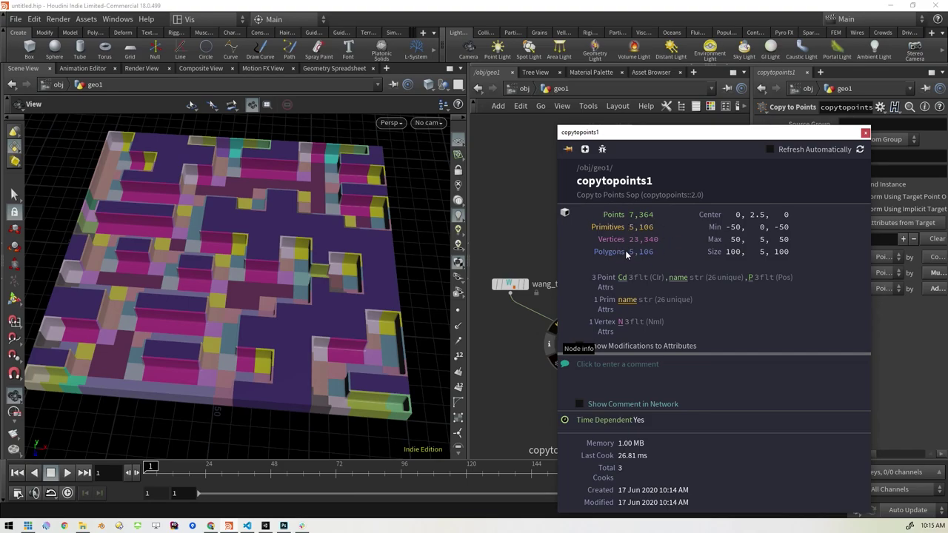
left_click(865, 133)
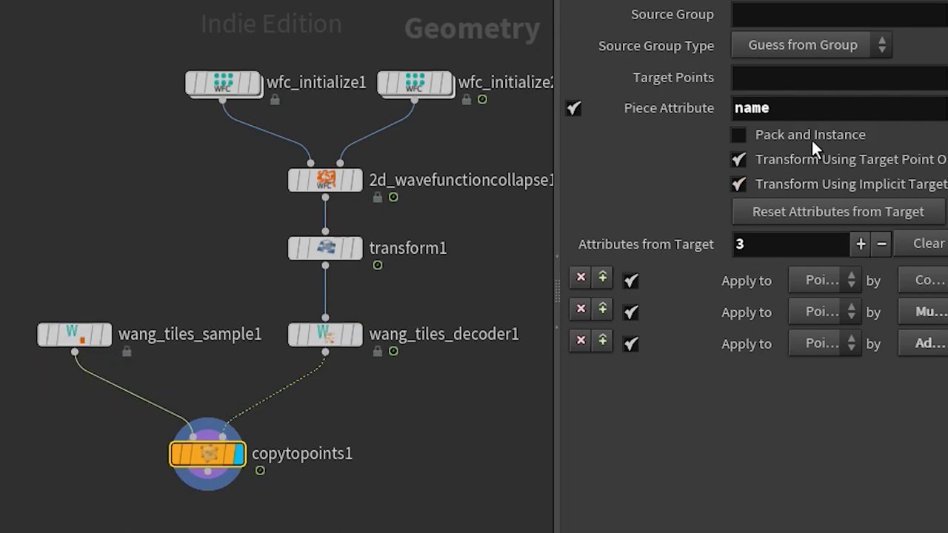
Step: Enable Pack and Instance on the Copy to Points node and recheck its geometry information
left_click(738, 134)
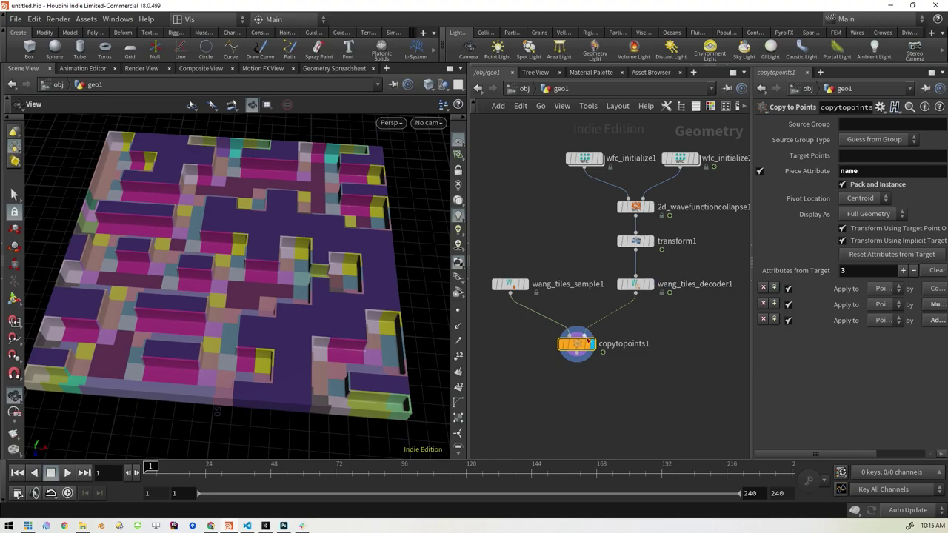
left_click(551, 345)
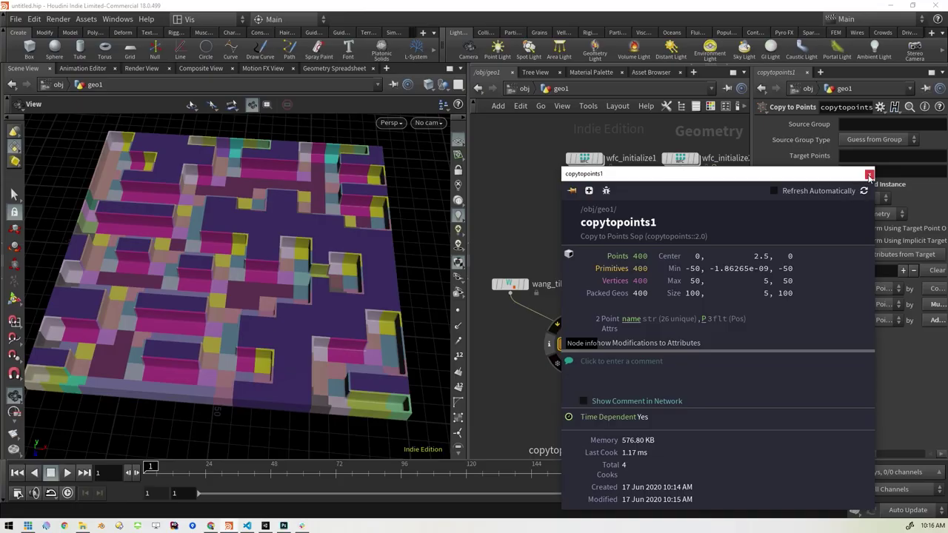
left_click(245, 311)
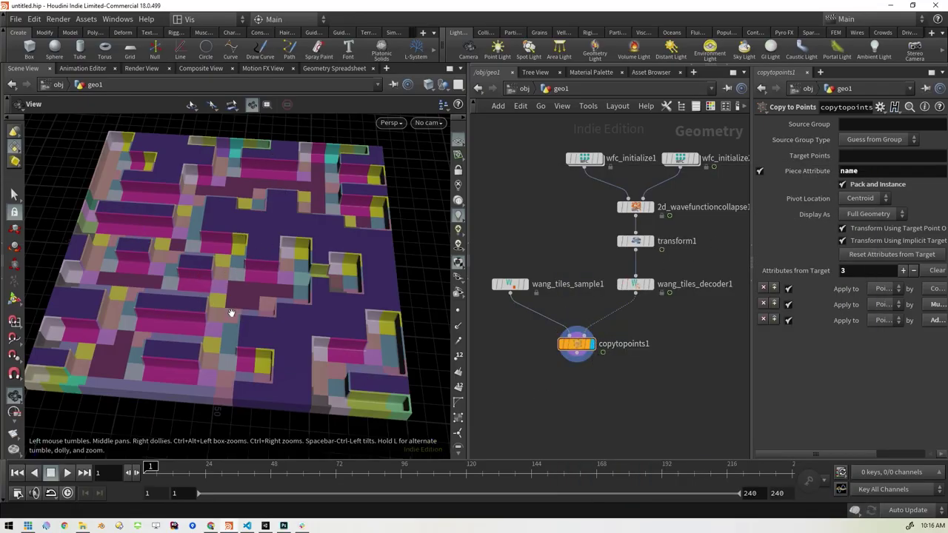
left_click_drag(231, 312, 231, 313)
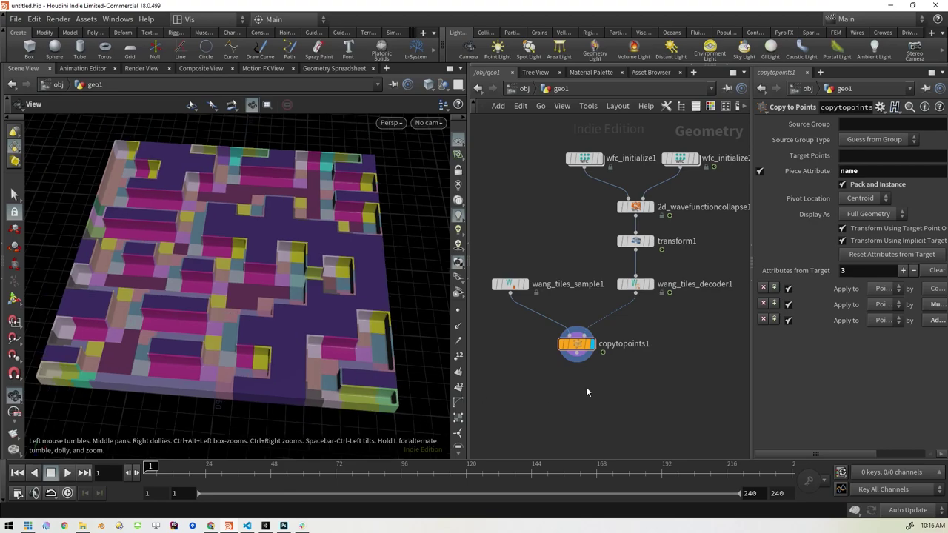
Step: Go up to the object level and start creating a digital asset from the geo1 node
key("u")
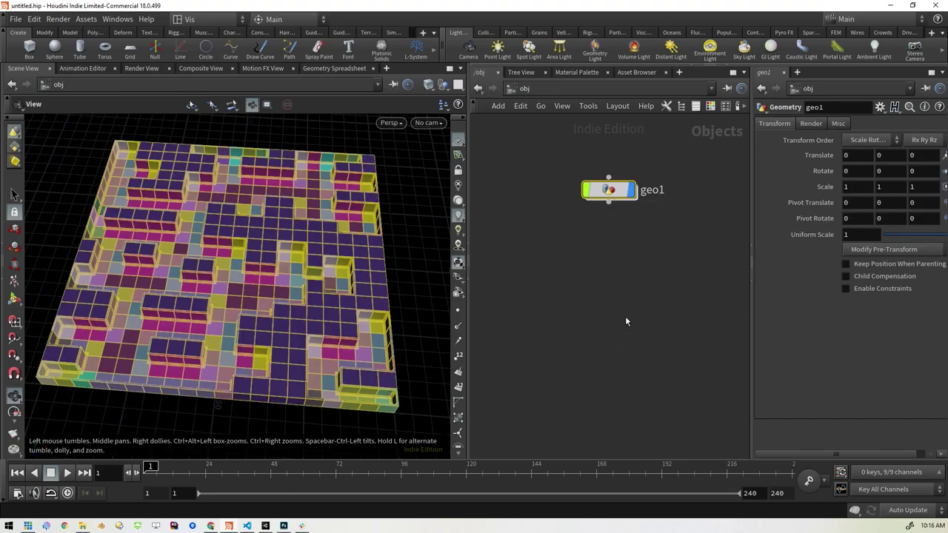
left_click(605, 291)
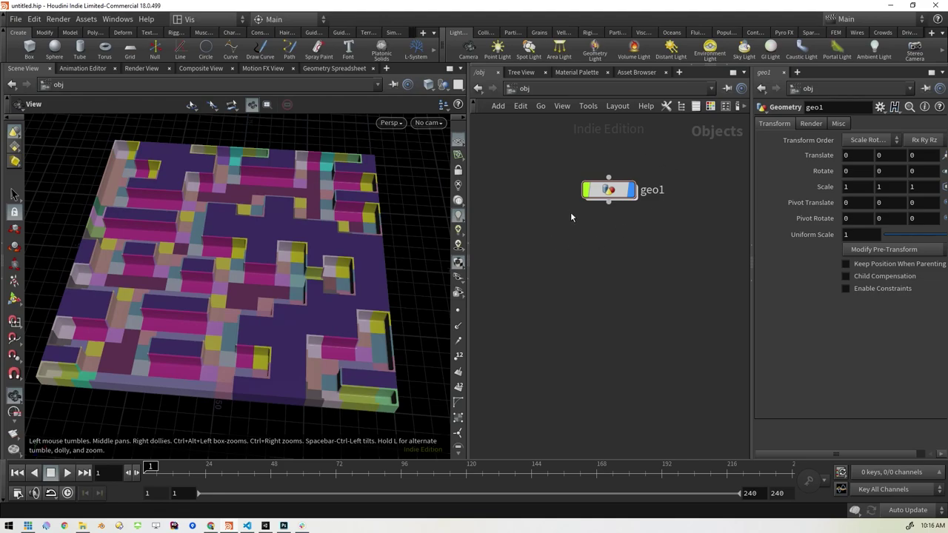
mouse_move(608, 191)
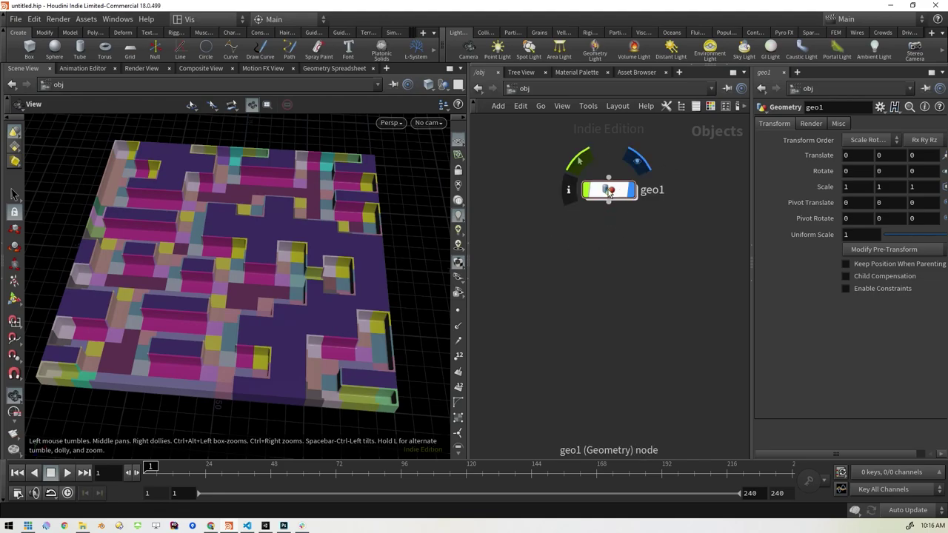
left_click(608, 191)
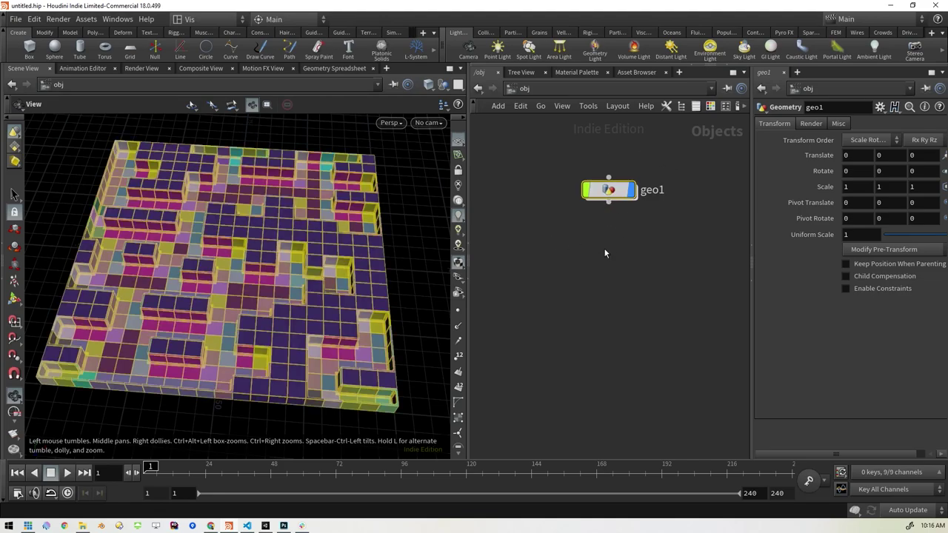
right_click(609, 191)
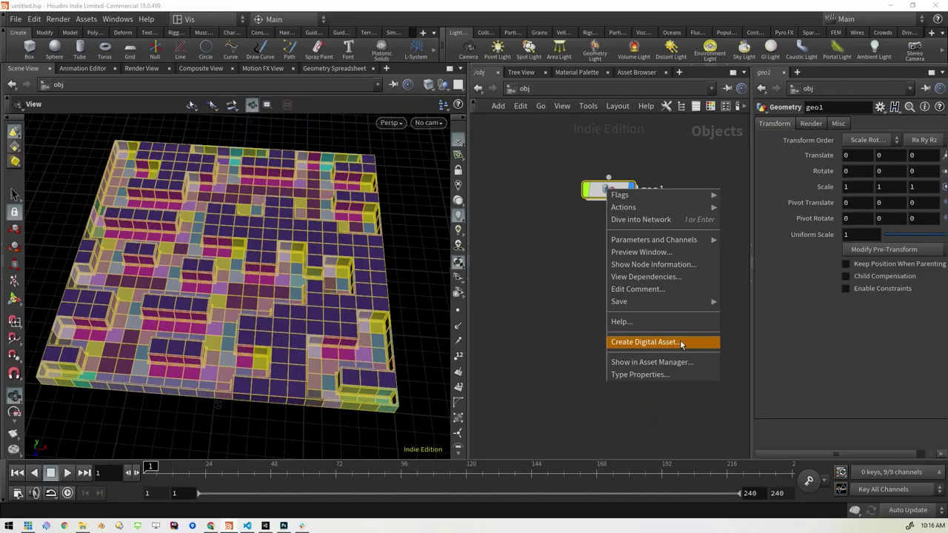
left_click(567, 425)
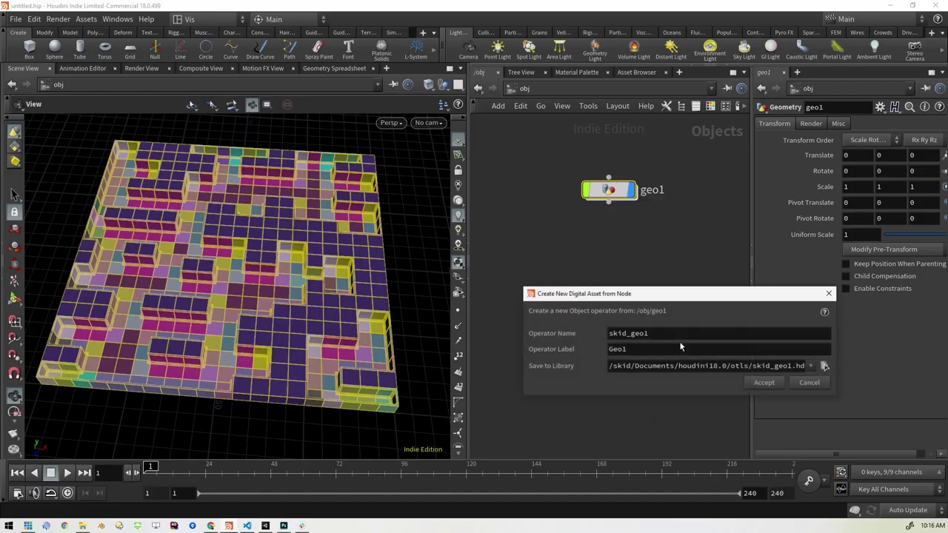
left_click_drag(699, 295, 503, 209)
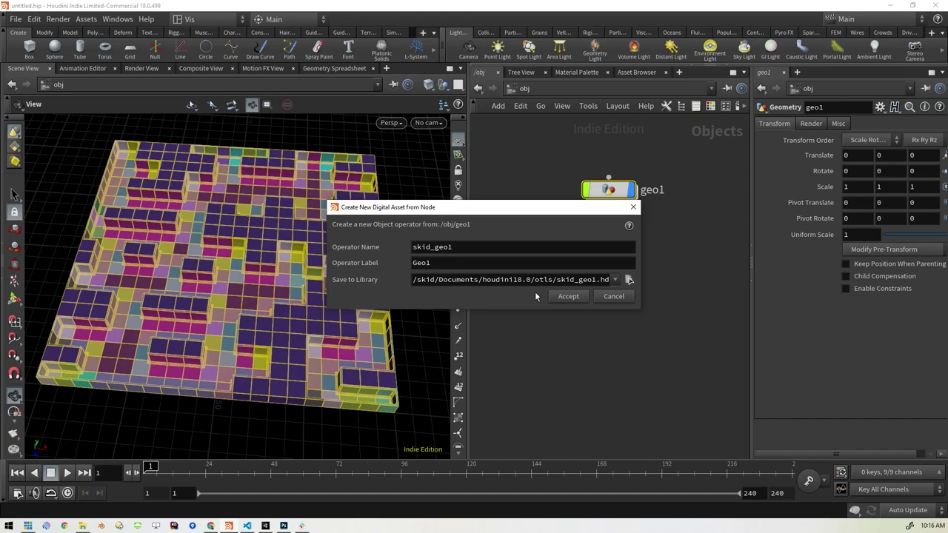
Step: Browse for the asset's library location to the folder C:/offlineData/GitHub/QuickLevels/Assets/
left_click(629, 280)
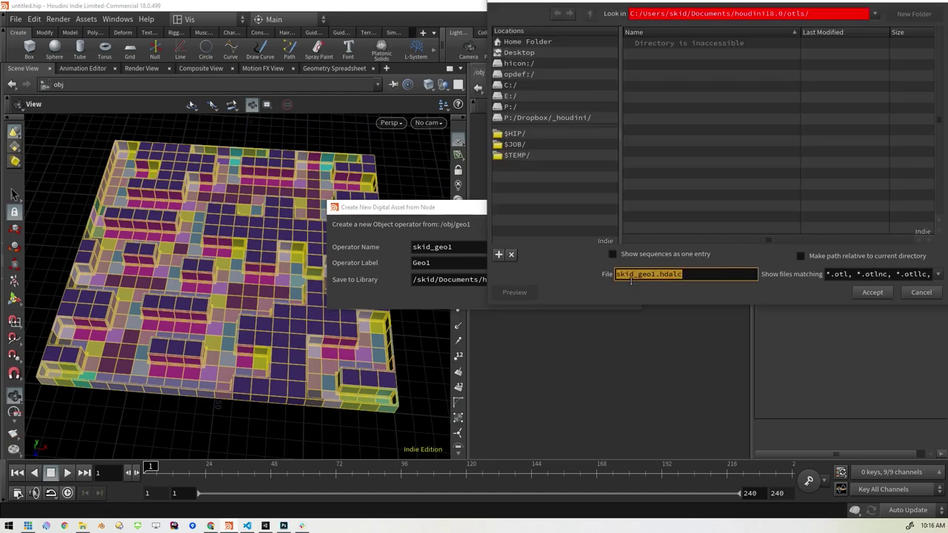
left_click(520, 86)
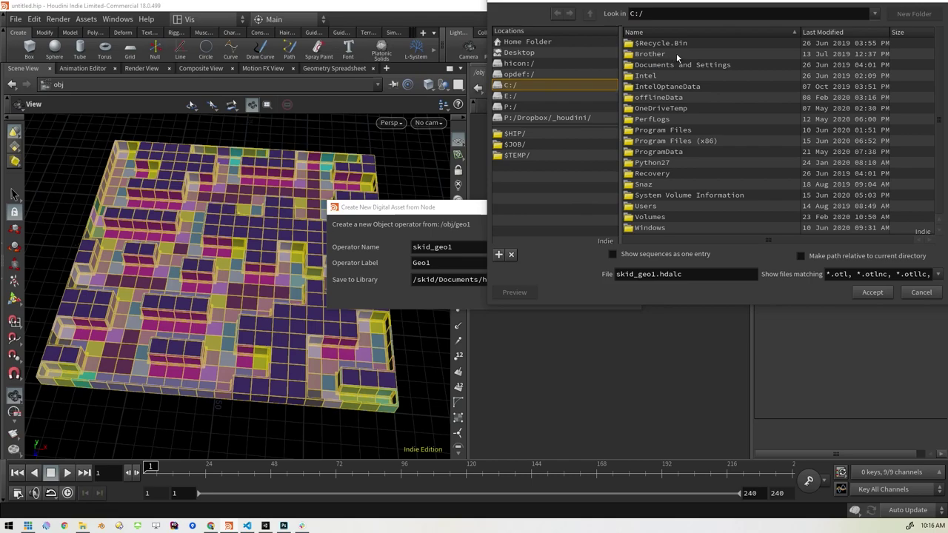
double_click(655, 96)
double_click(647, 65)
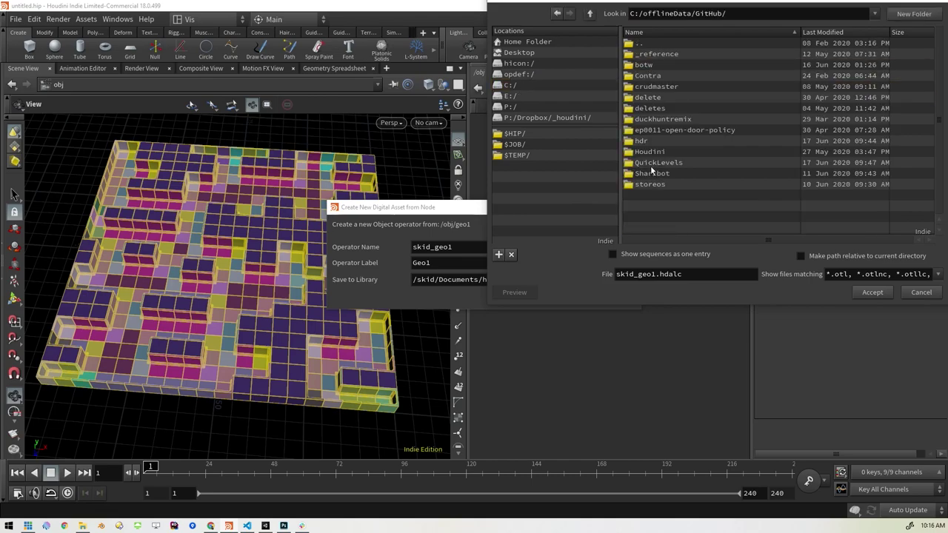
double_click(651, 164)
double_click(646, 55)
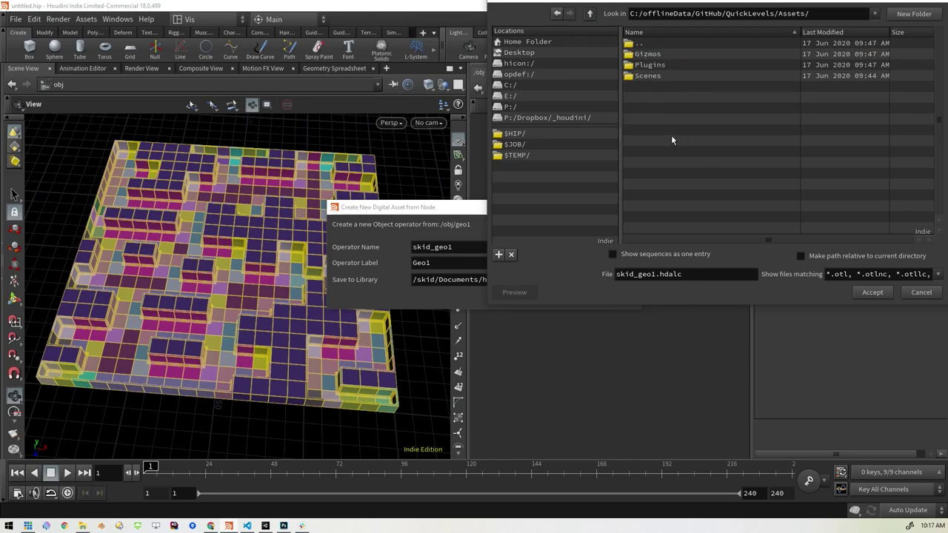
Step: Add the QuickLevels Assets folder to the file browser's saved locations
right_click(664, 138)
left_click(649, 135)
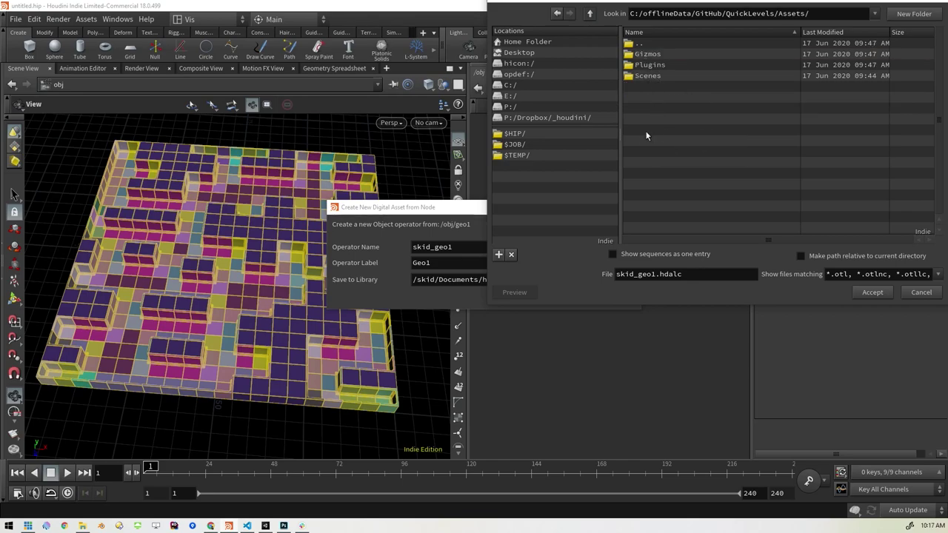
left_click(499, 255)
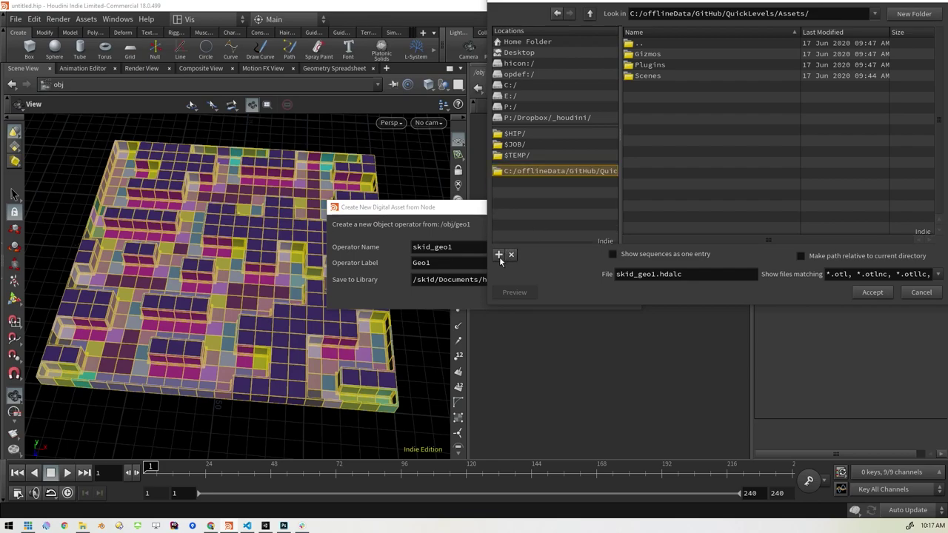
Step: Set the library path to skid_geo1.hdalc in the QuickLevels Assets folder and create the asset with operator name skid_geo1 and label Geo1
left_click(648, 75)
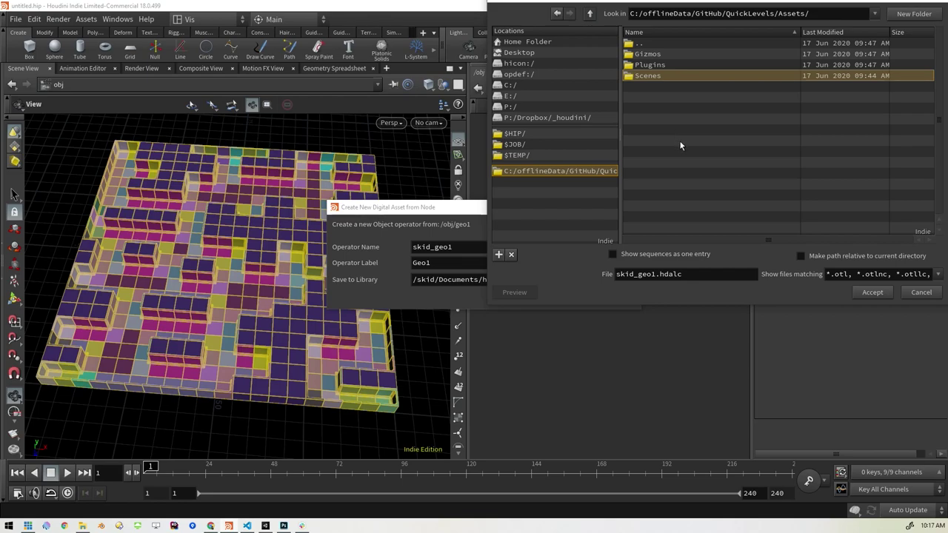
right_click(735, 179)
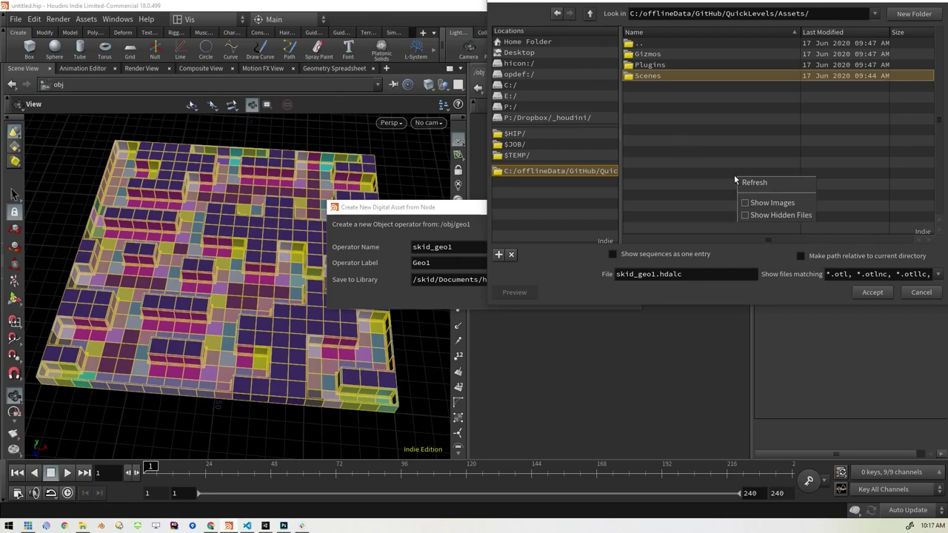
left_click(697, 167)
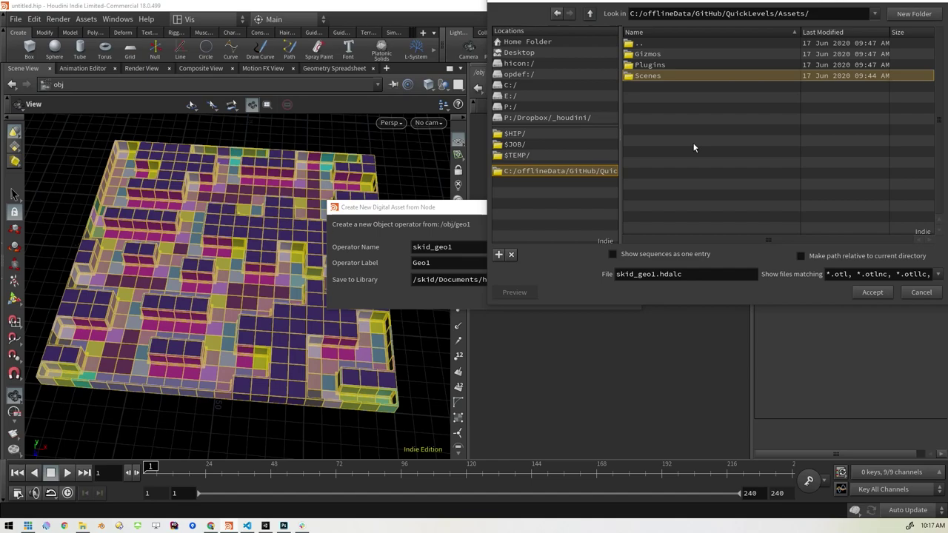
left_click(872, 292)
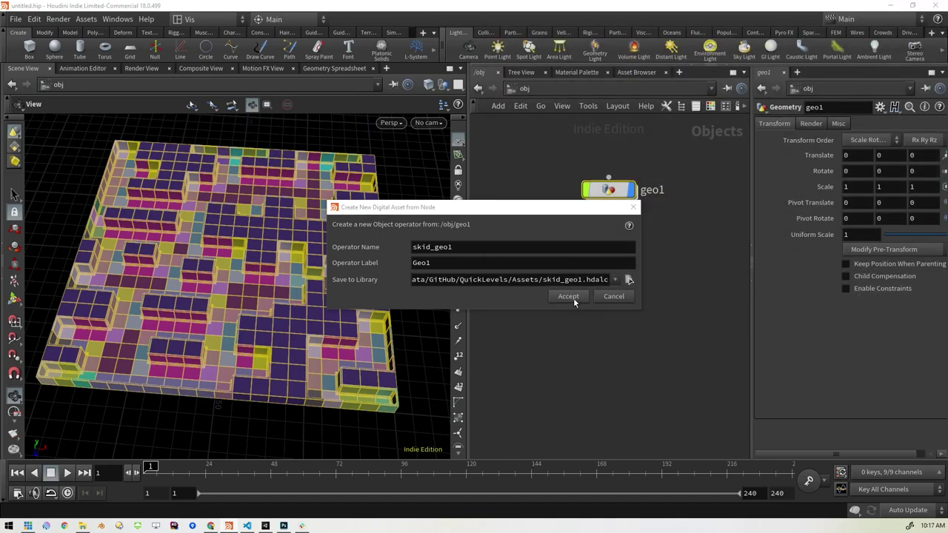
left_click(441, 263)
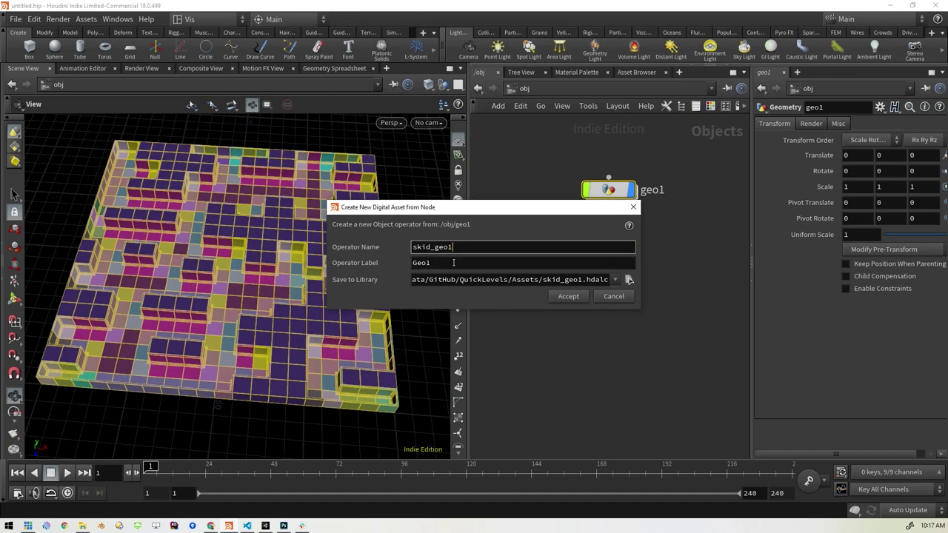
left_click(569, 298)
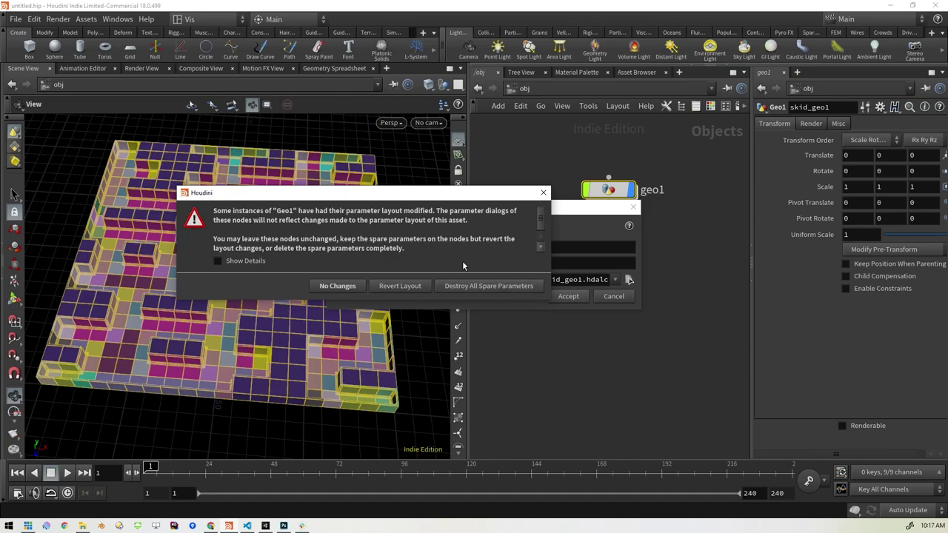
Step: Destroy all spare parameters on the Geo1 instances and accept the operator type properties
left_click(498, 285)
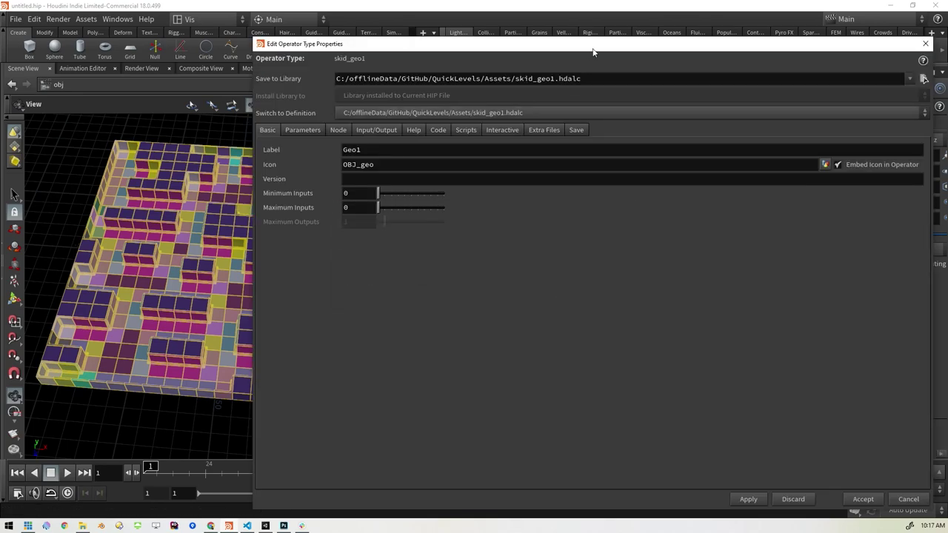
left_click_drag(593, 52, 435, 43)
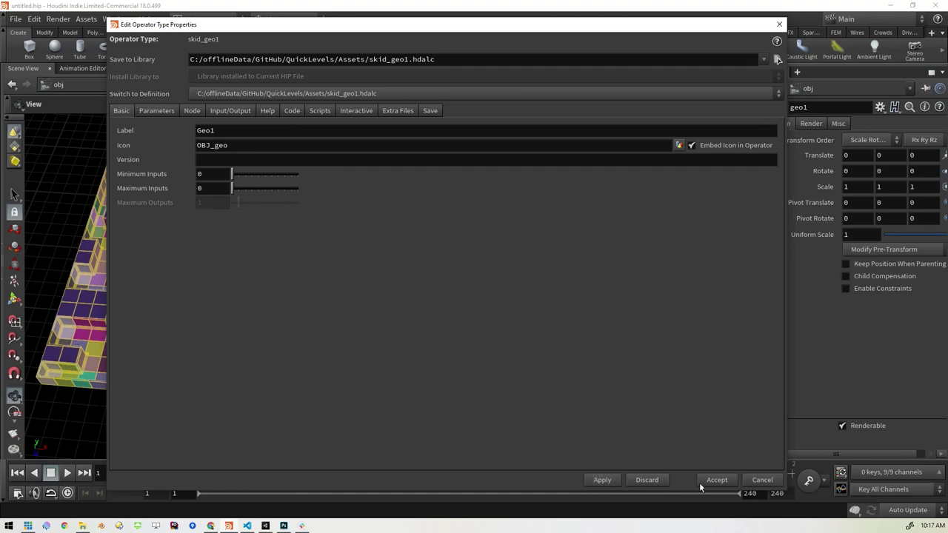
left_click(723, 480)
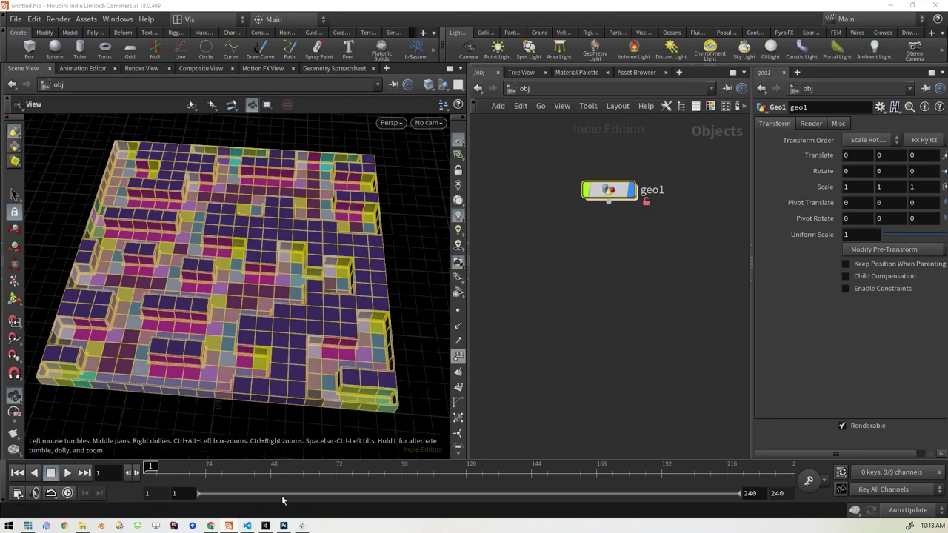
Step: Switch to Unity and import all of HoudiniEngineUnity.unitypackage from the Houdini Indie engine/unity folder into the QuickLevels project
left_click(265, 526)
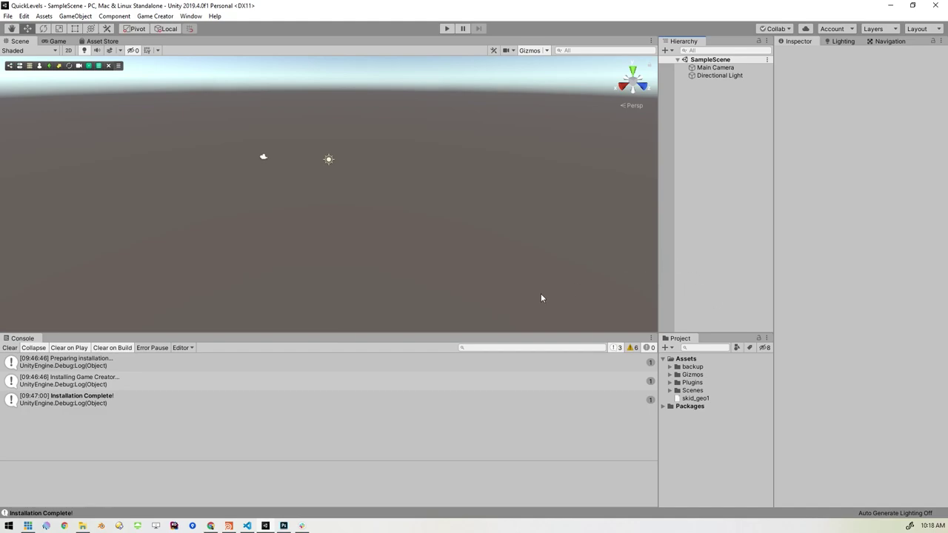
left_click(83, 527)
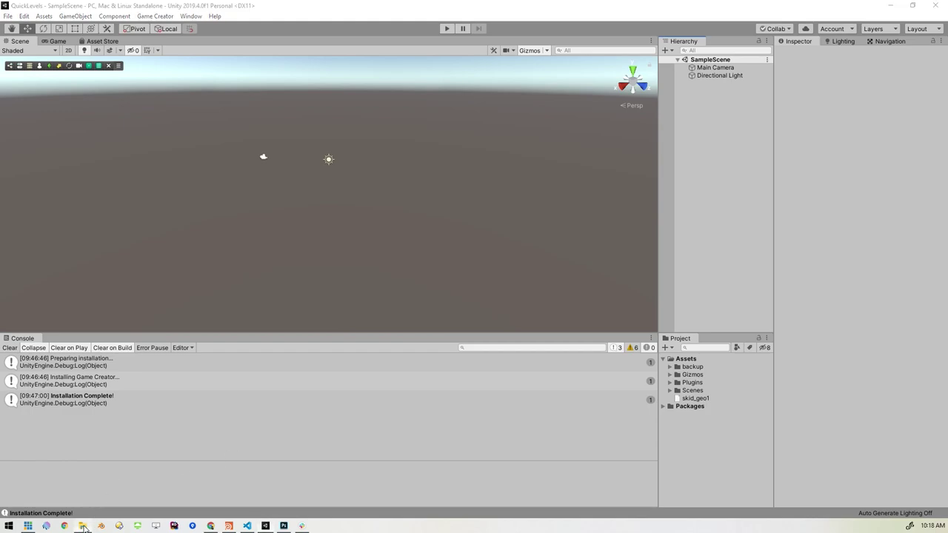
left_click_drag(921, 197, 457, 151)
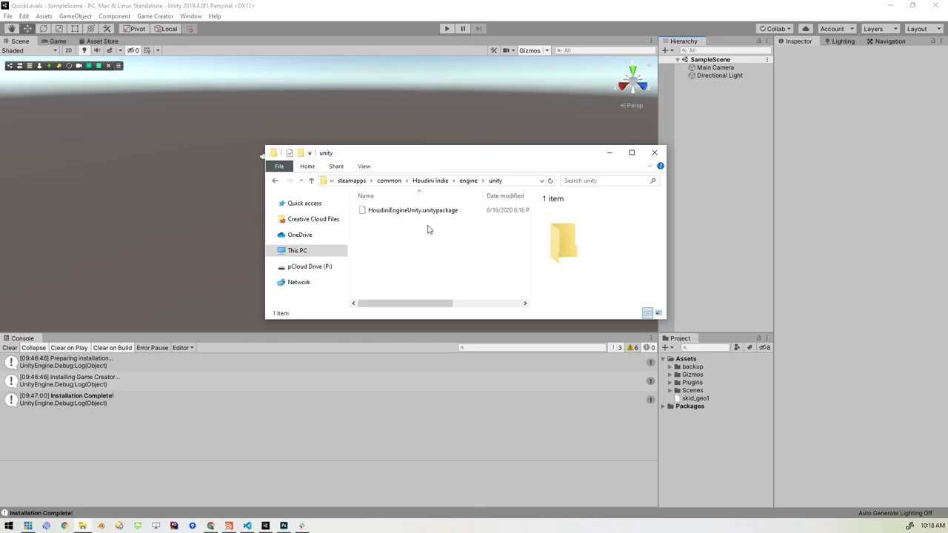
left_click(428, 211)
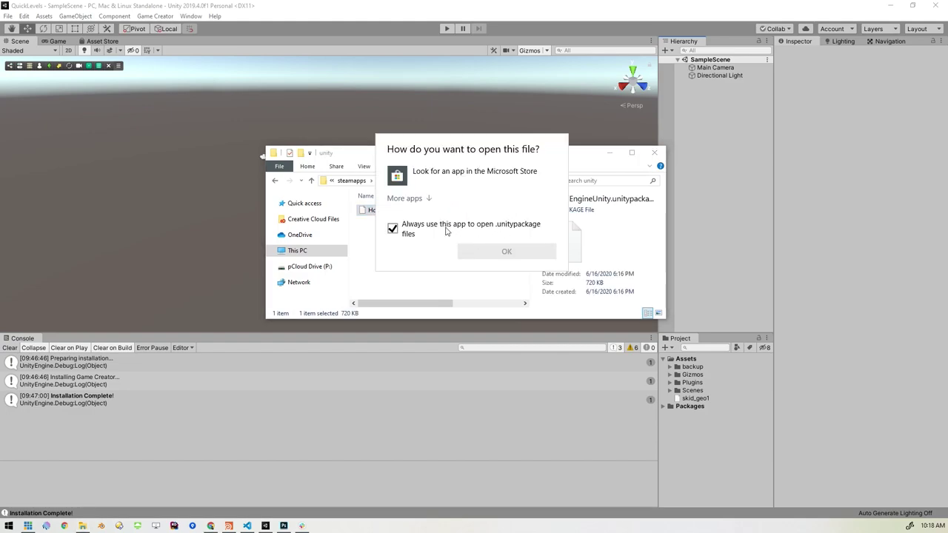
left_click(369, 260)
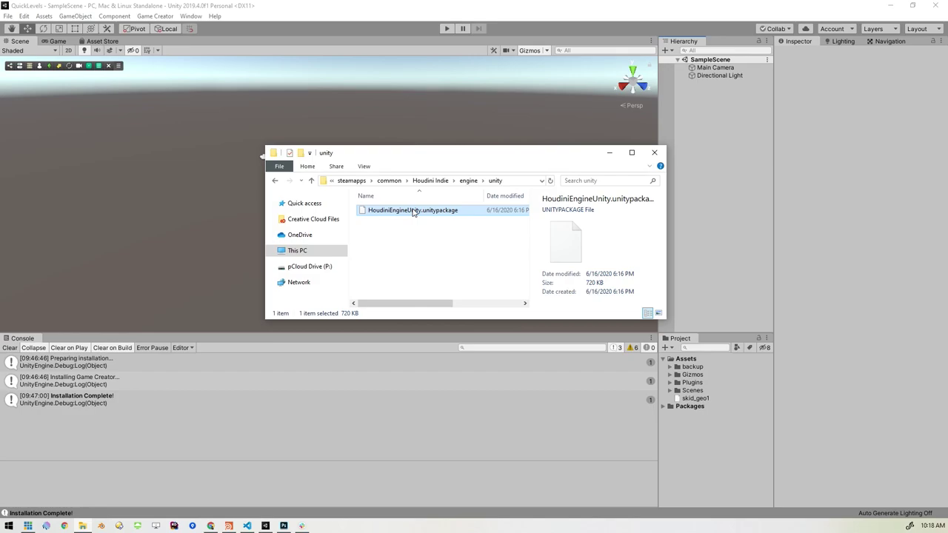
left_click_drag(412, 211, 613, 153)
left_click(610, 152)
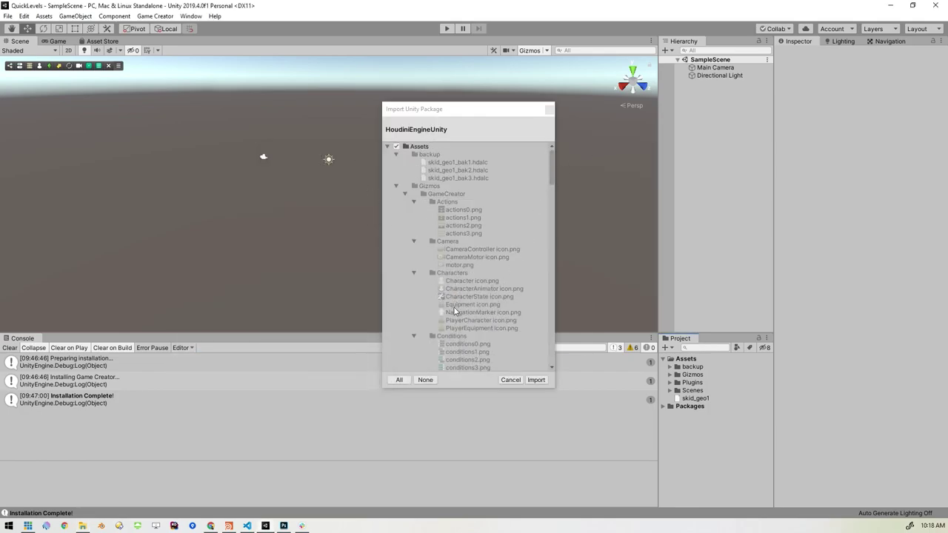
left_click(535, 380)
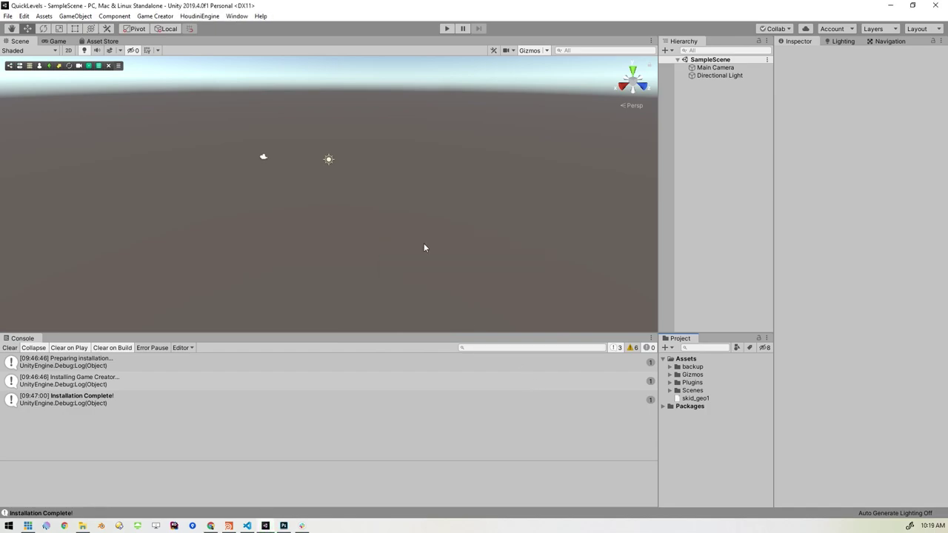
Step: Place the skid_geo1 digital asset from the project's Assets folder in the SampleScene hierarchy and select it
left_click(211, 20)
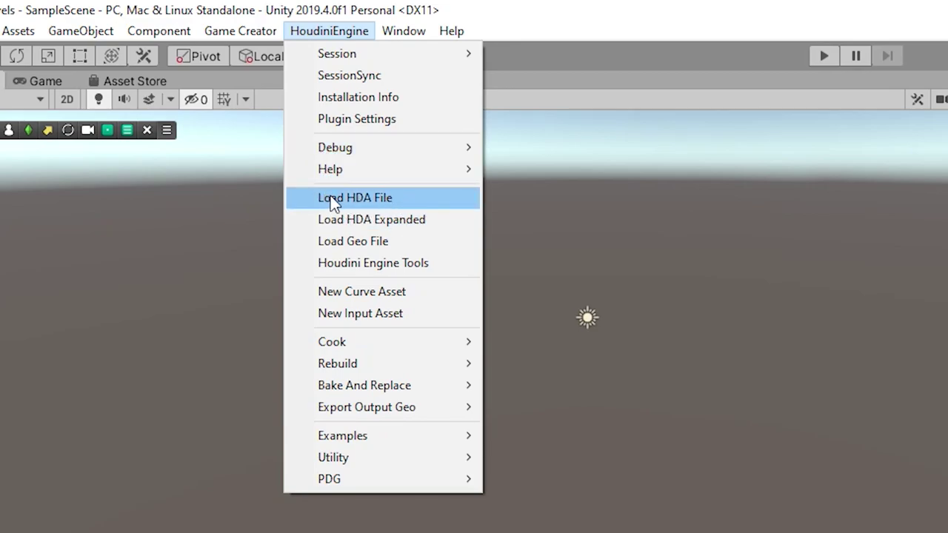
left_click(376, 197)
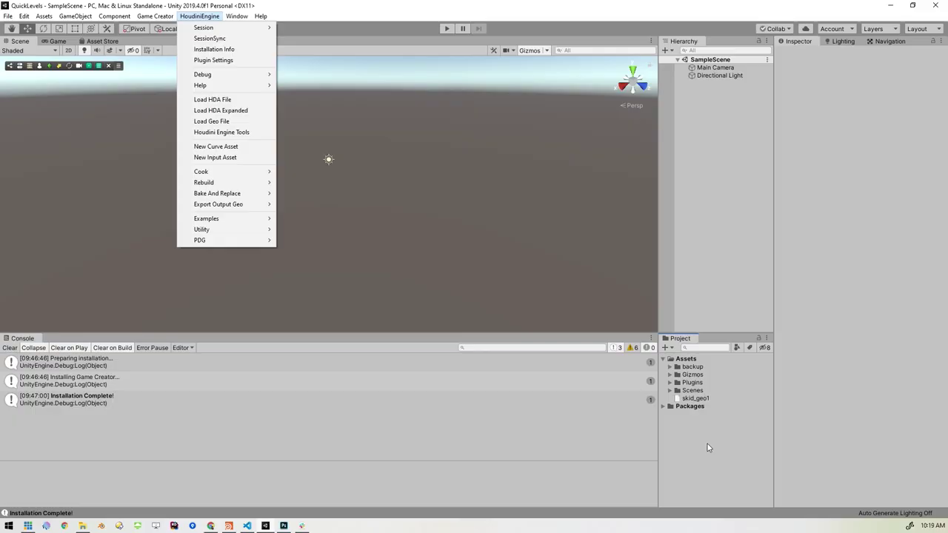
left_click_drag(699, 400, 703, 147)
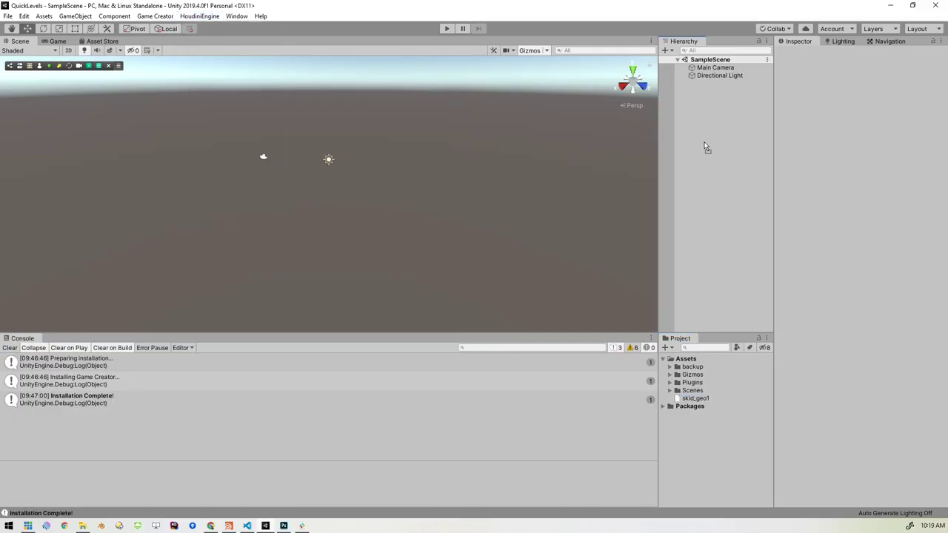
left_click_drag(705, 147, 693, 166)
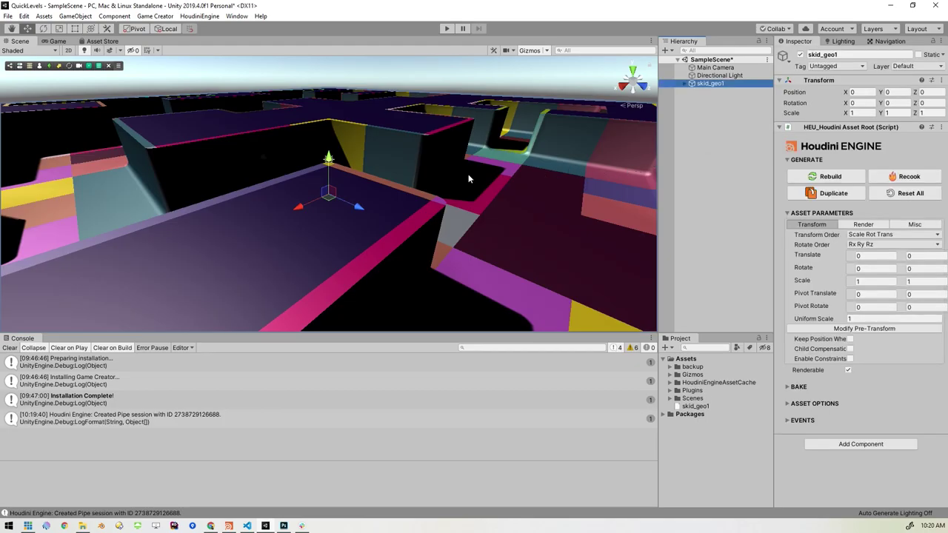
scroll(282, 172, "down", 10)
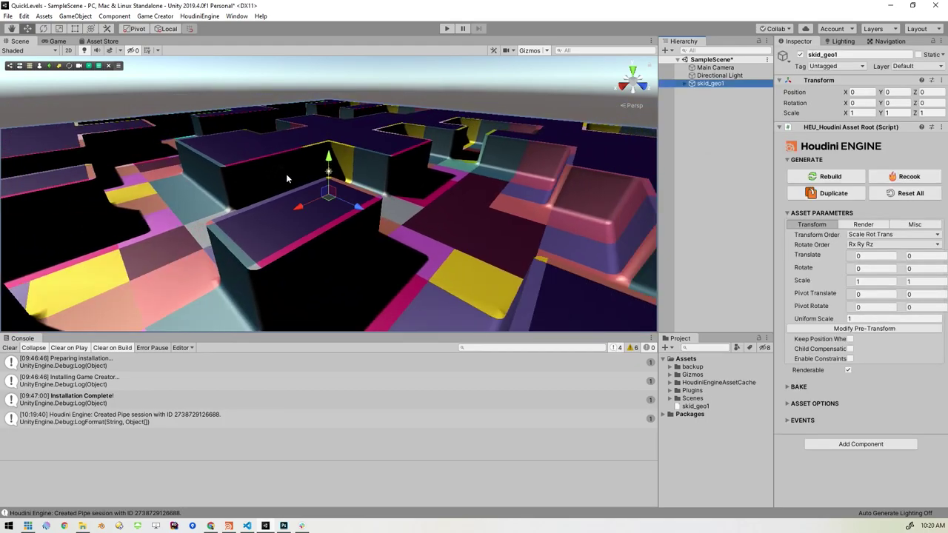
scroll(302, 196, "down", 4)
middle_click_drag(302, 206, 308, 156)
scroll(307, 156, "down", 8)
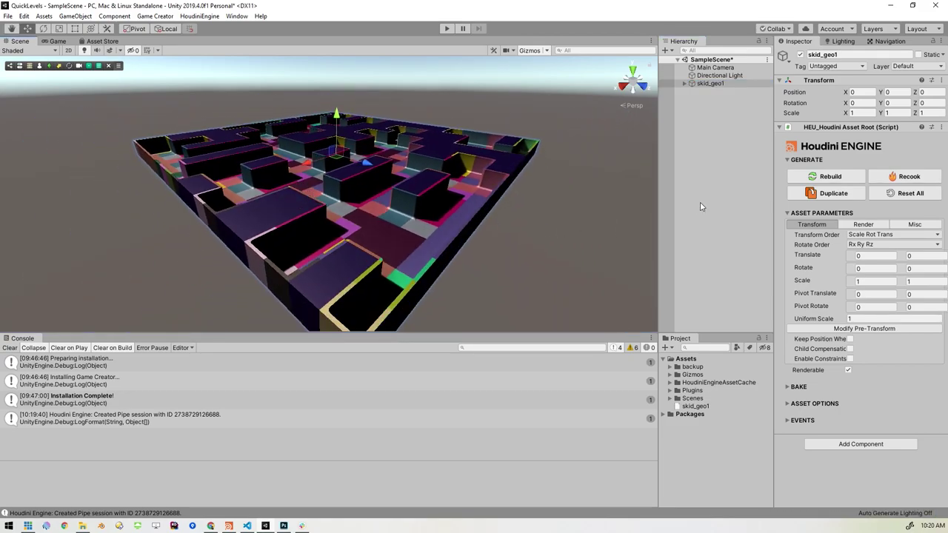
left_click(705, 85)
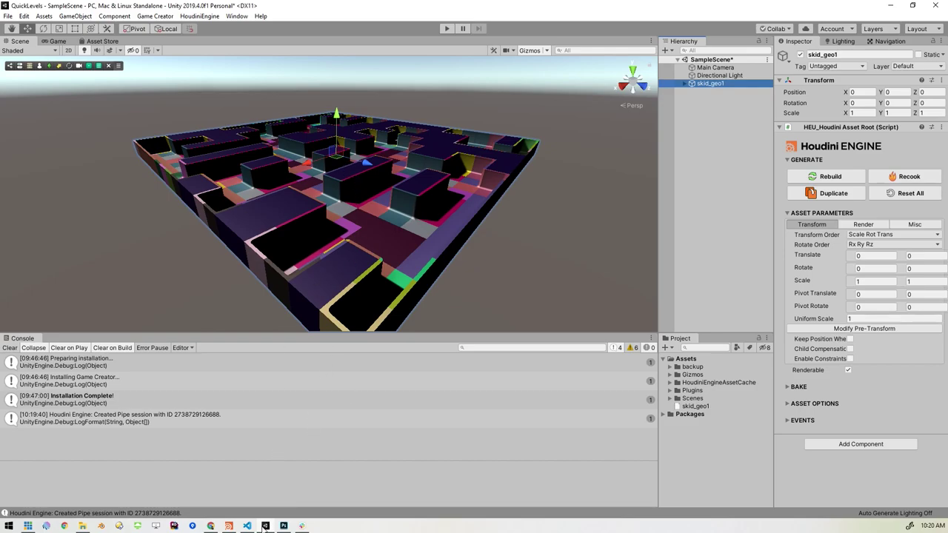
Step: Switch to Houdini and set the seed of the 2d_wavefunctioncollapse1 node inside geo1 to 54
left_click(230, 527)
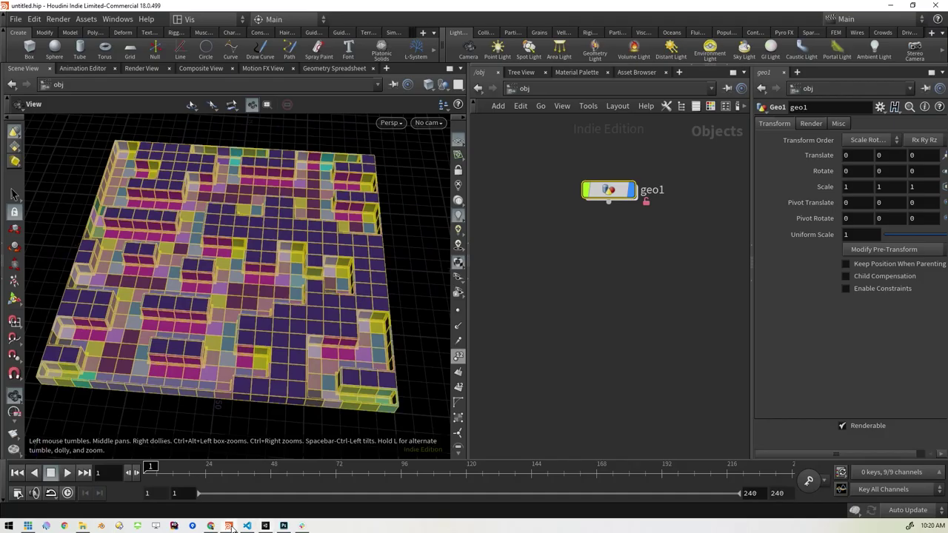
double_click(625, 194)
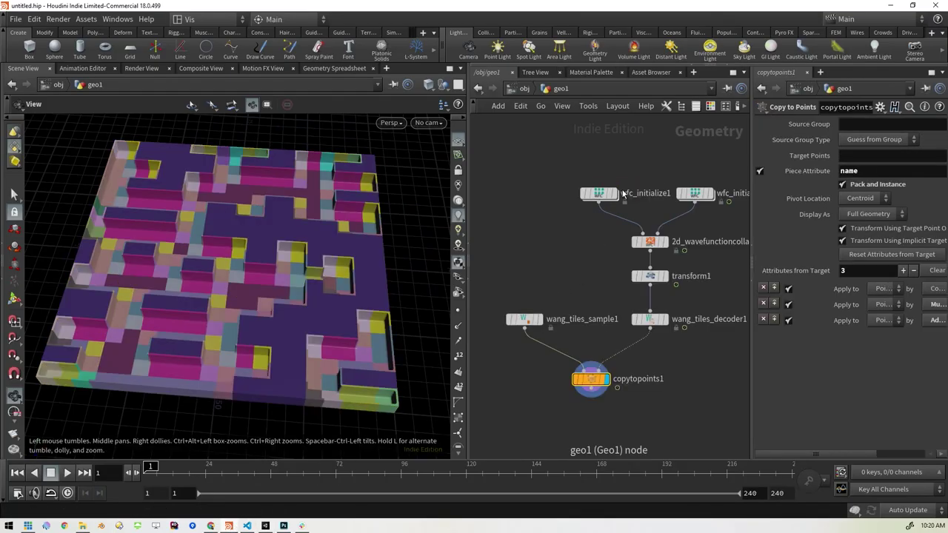
left_click(598, 222)
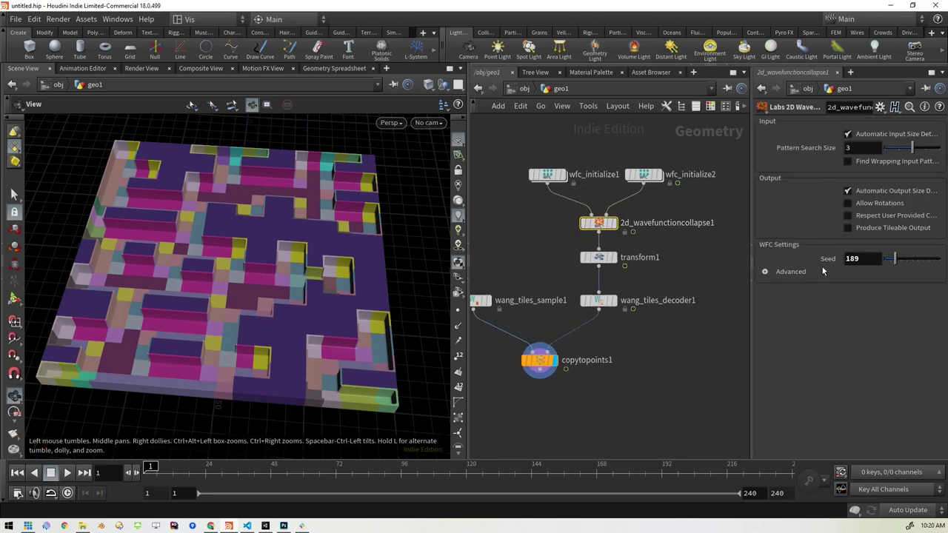
left_click_drag(889, 260, 887, 259)
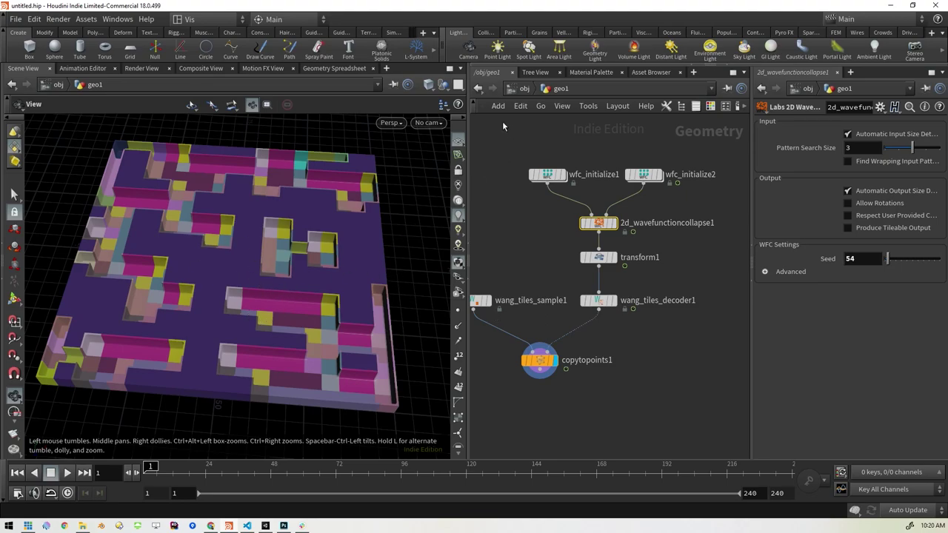
Step: Return to the object level and save the changed geo1 network to its skid_geo1 digital asset
key("u")
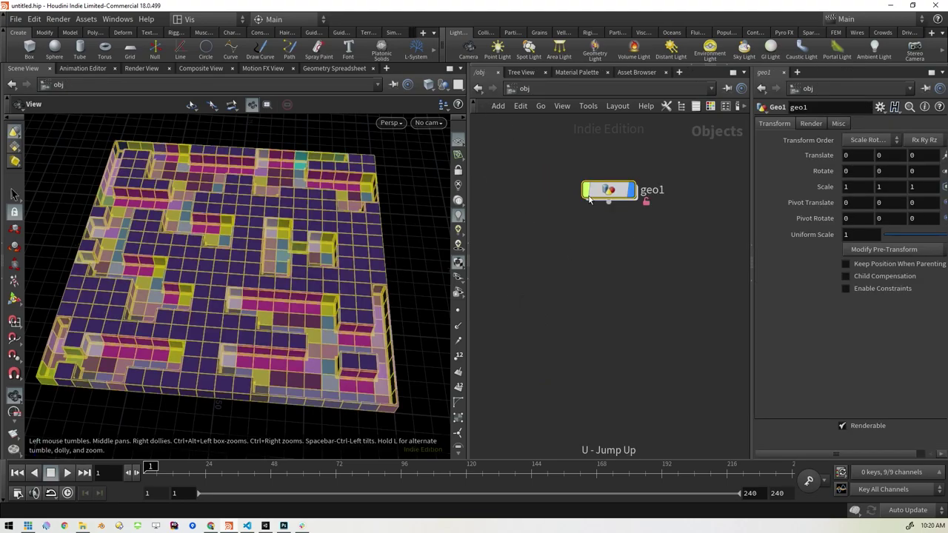
right_click(603, 194)
left_click(637, 389)
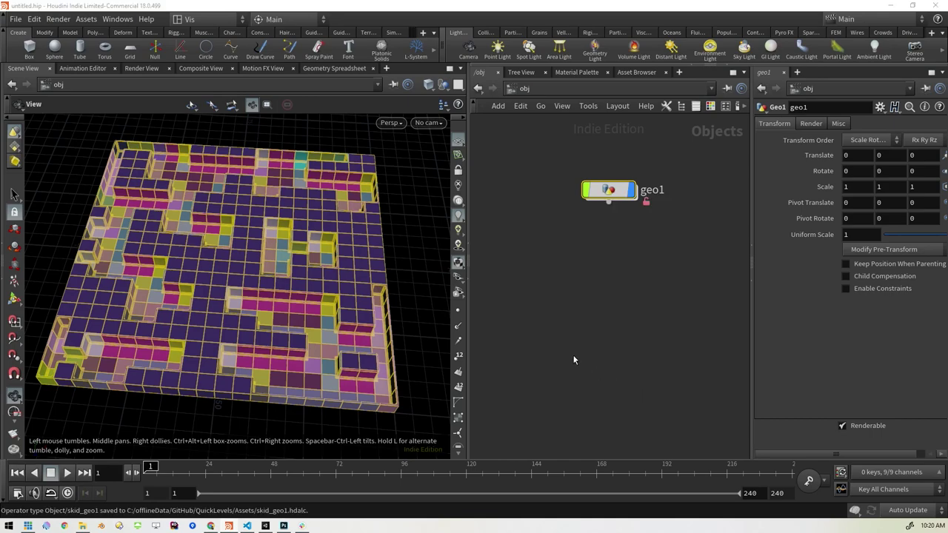
left_click(87, 20)
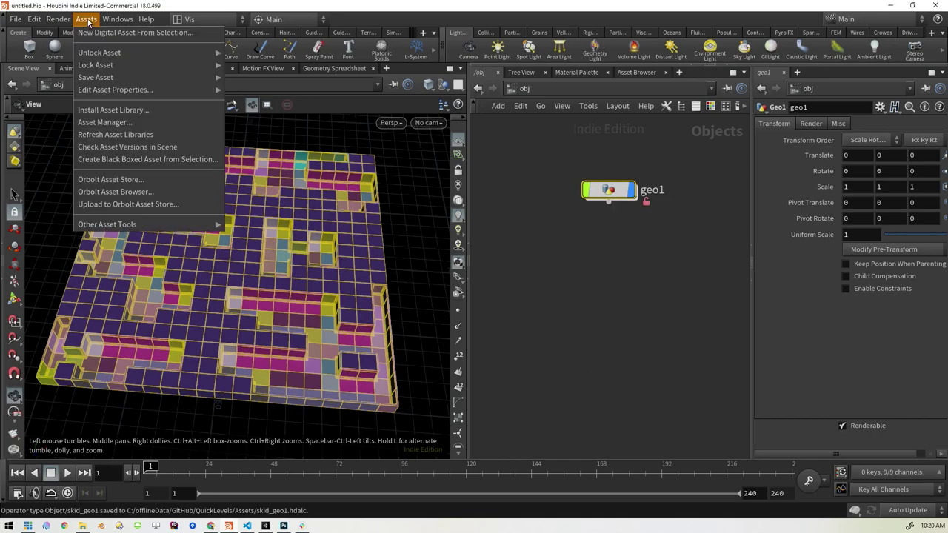
mouse_move(106, 78)
left_click(248, 79)
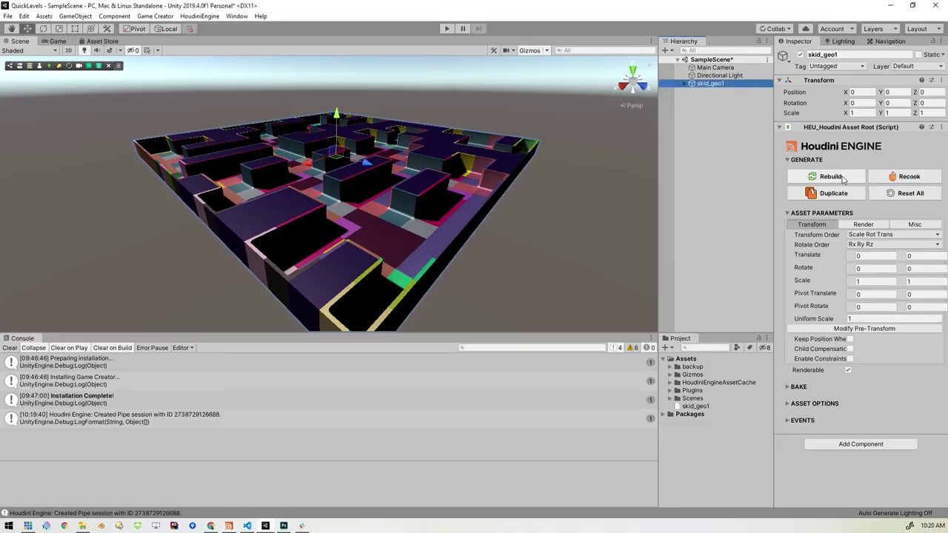
Step: Switch to Unity and rebuild the skid_geo1 Houdini Engine asset from the updated definition
left_click(831, 176)
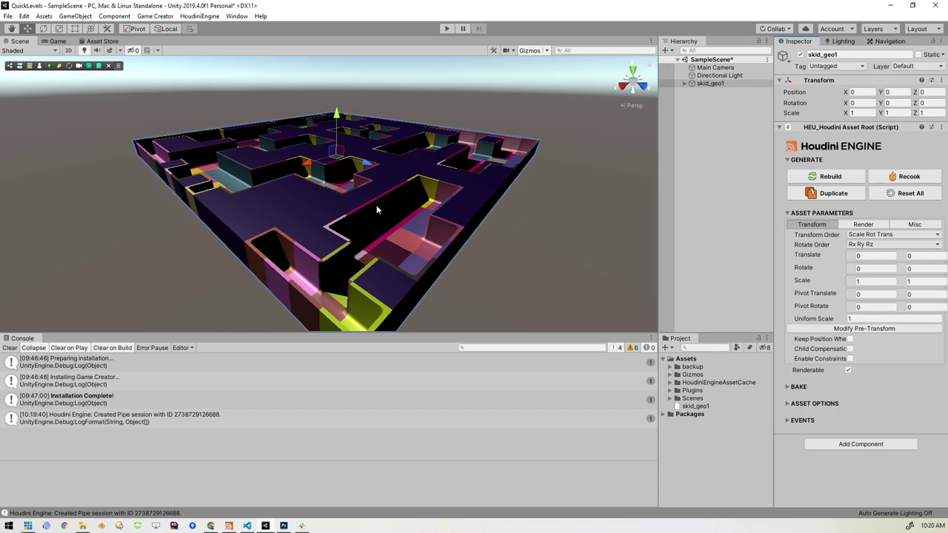
scroll(418, 202, "down", 2)
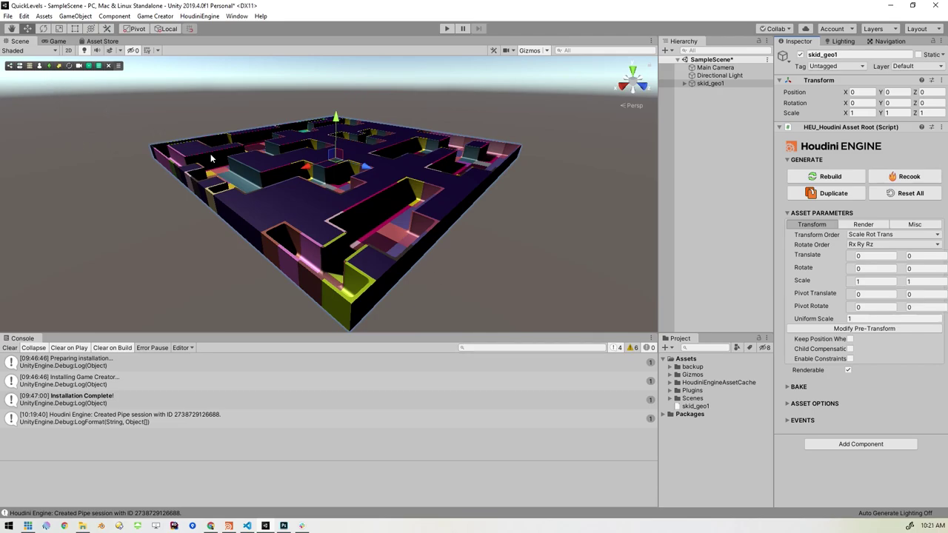
Step: Move the Player object out of skid_geo1 to the scene root below Main Camera and collapse the skid_geo1 children
right_click_drag(386, 156, 239, 194)
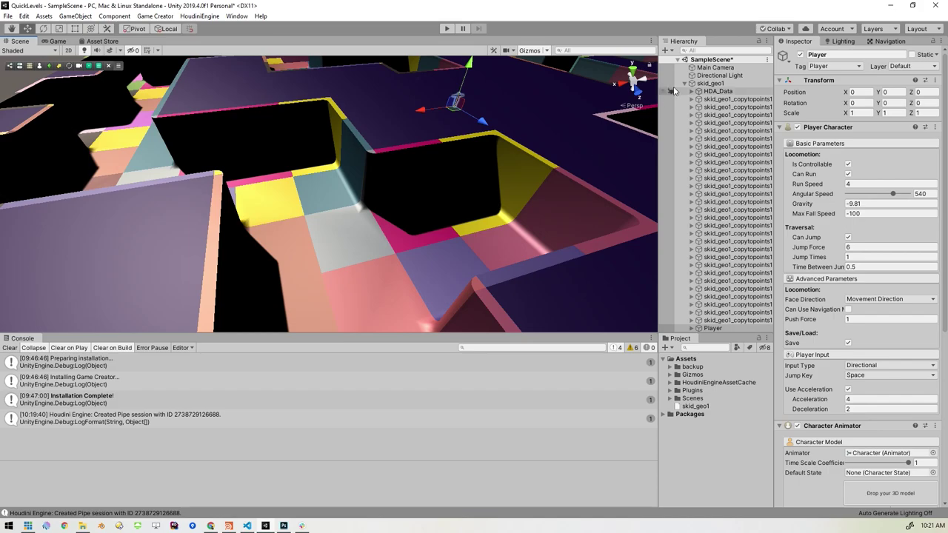
left_click(716, 329)
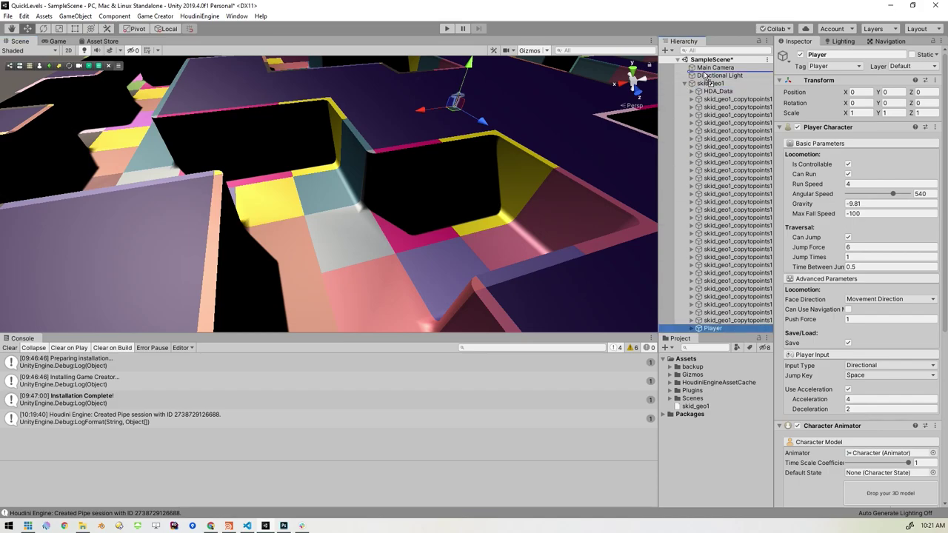
left_click_drag(705, 77, 705, 74)
left_click(685, 92)
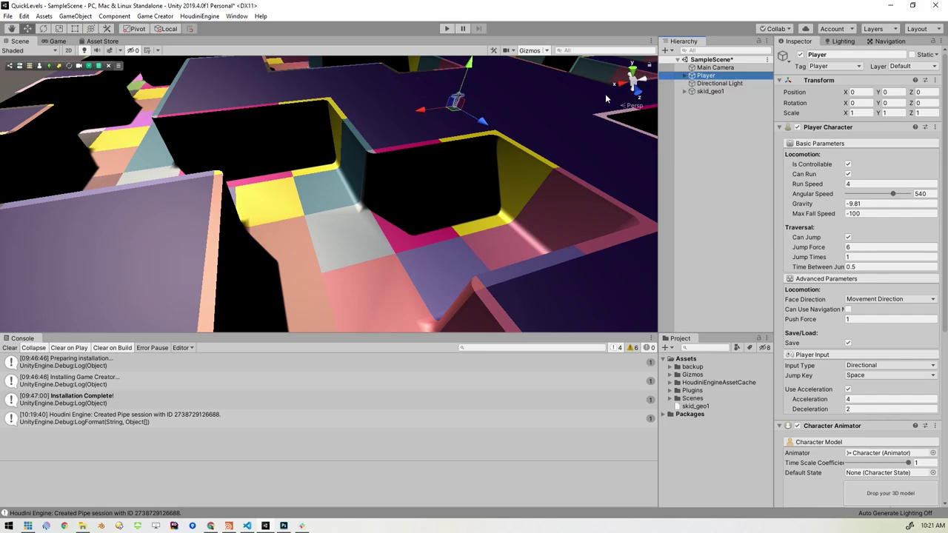
Step: Place the Player on the room floor at about X 25.37, Z 15.52 and briefly test-run the game
left_click_drag(482, 126, 495, 131)
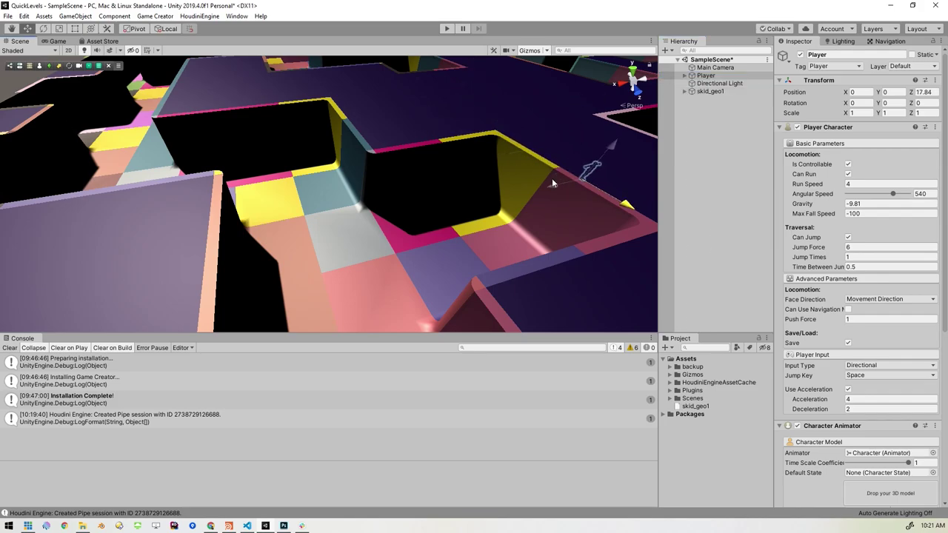
left_click_drag(523, 176, 328, 226)
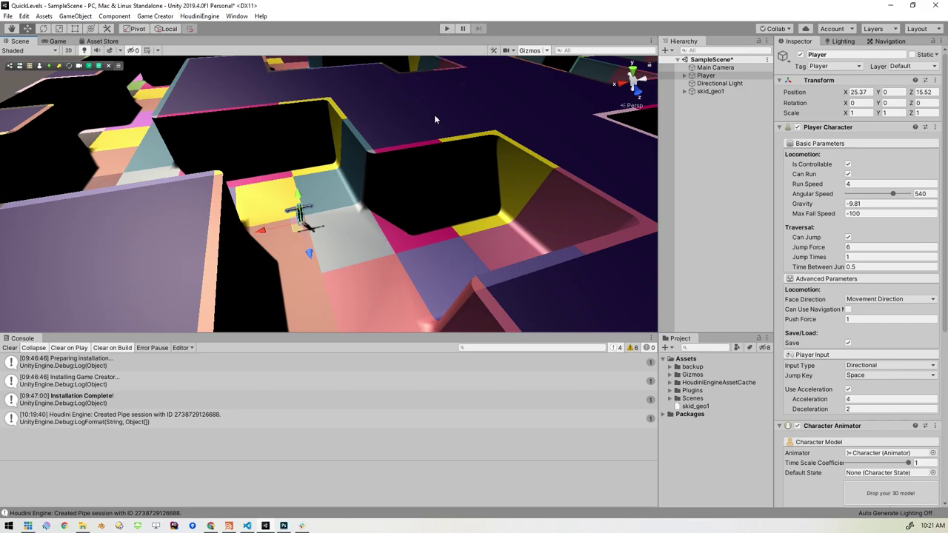
left_click(447, 28)
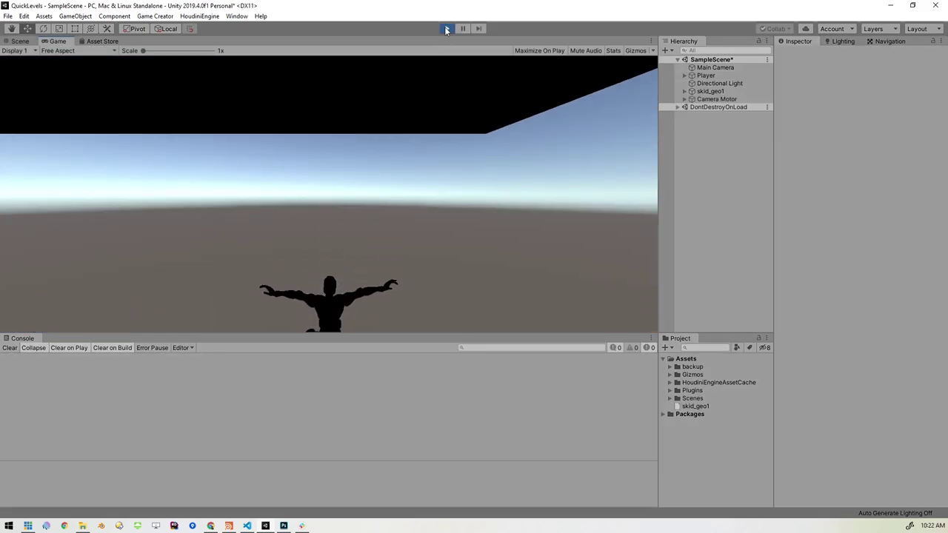
left_click(446, 28)
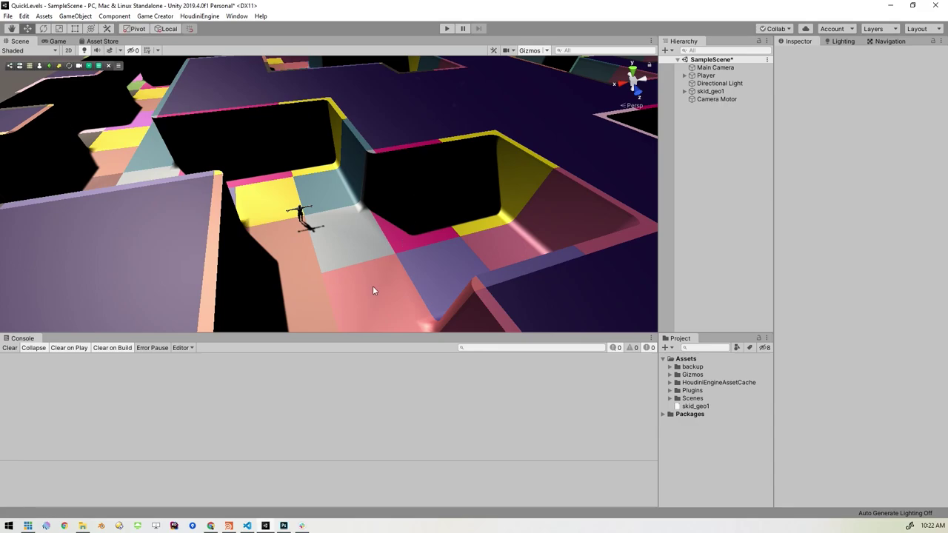
Step: Add a 3D Plane object to the root of SampleScene
scroll(373, 291, "down", 10)
left_click_drag(390, 259, 367, 250)
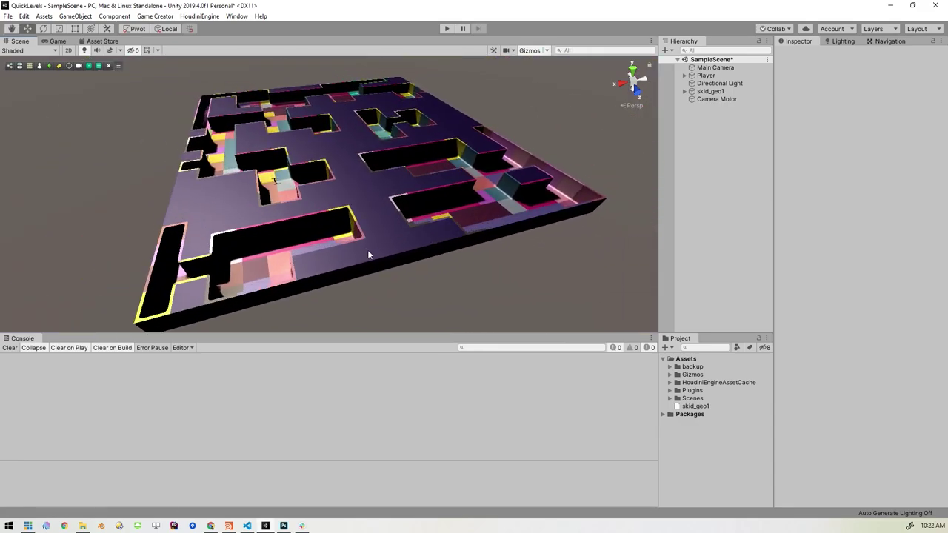
scroll(365, 240, "up", 2)
scroll(371, 233, "down", 1)
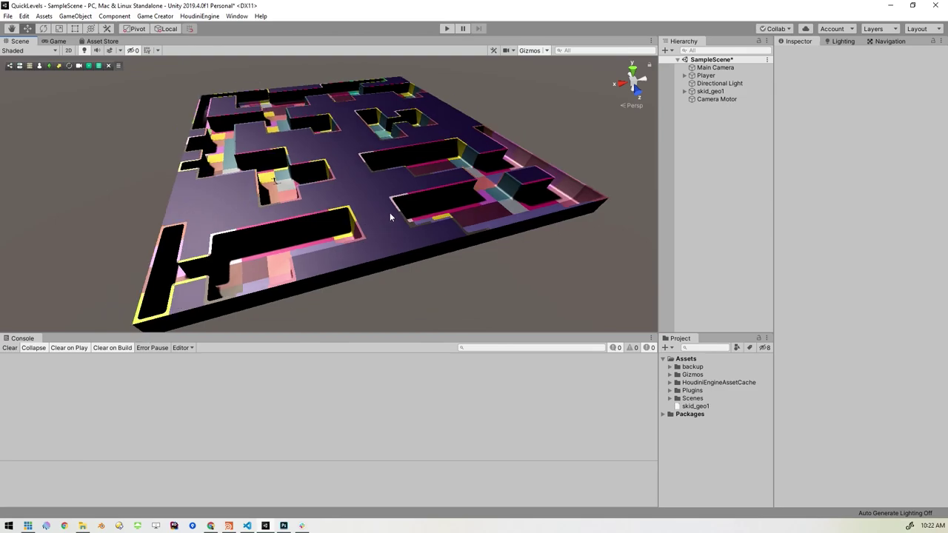
left_click_drag(396, 207, 381, 160, "alt")
middle_click_drag(428, 157, 394, 159)
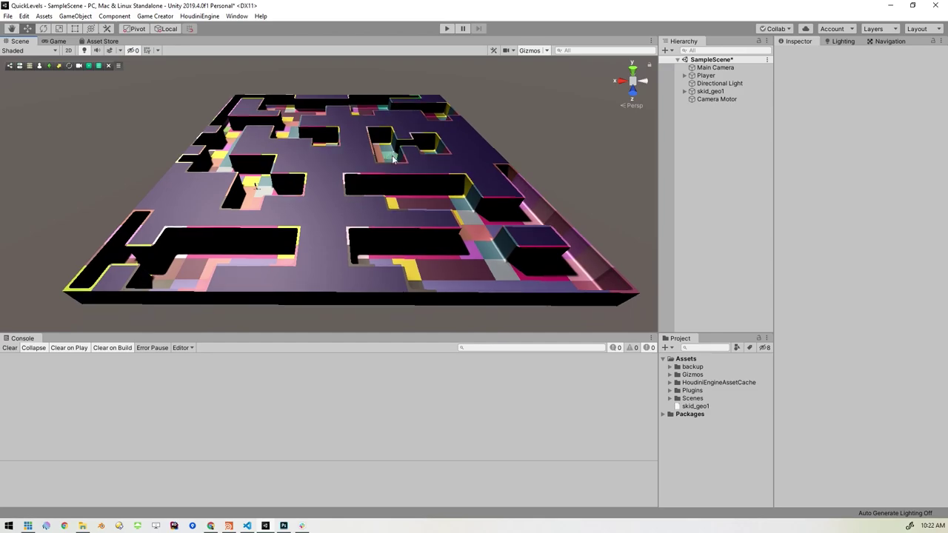
right_click(708, 127)
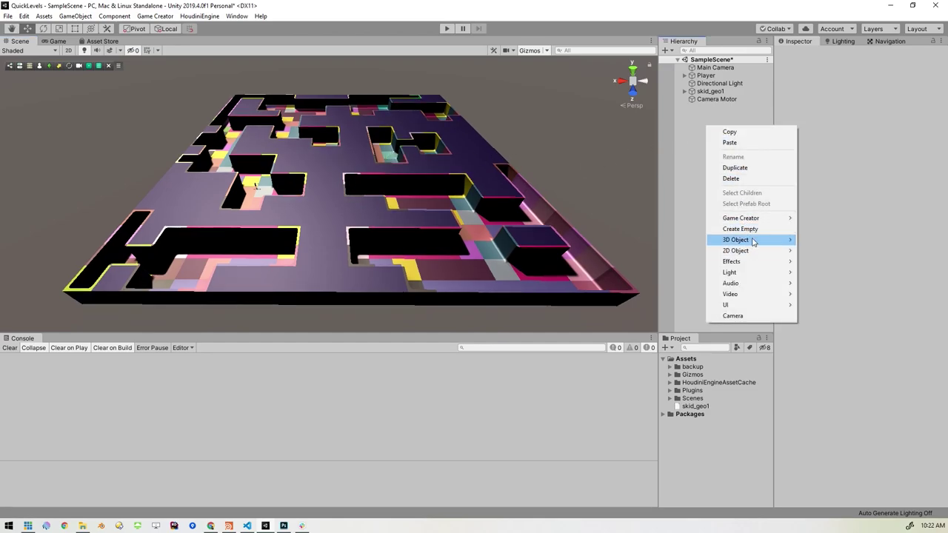
mouse_move(753, 241)
left_click(818, 283)
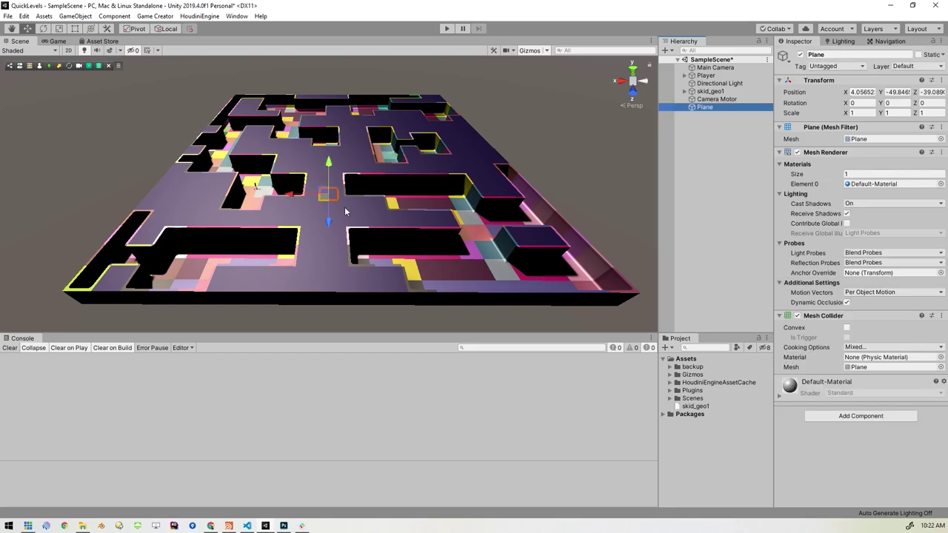
Step: Scale the Plane uniformly to about 19.236 and move it to about X 6.5, Z -74
left_click(60, 28)
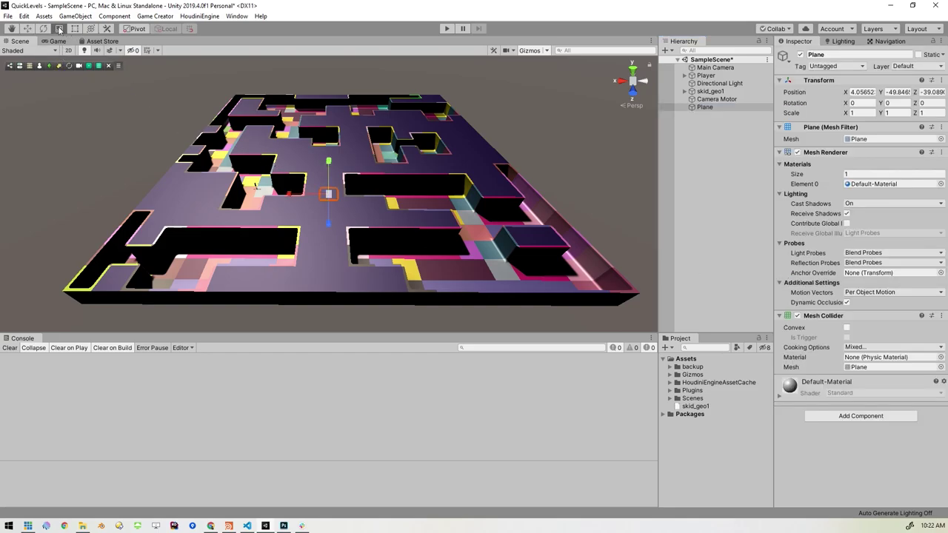
left_click_drag(329, 196, 279, 299)
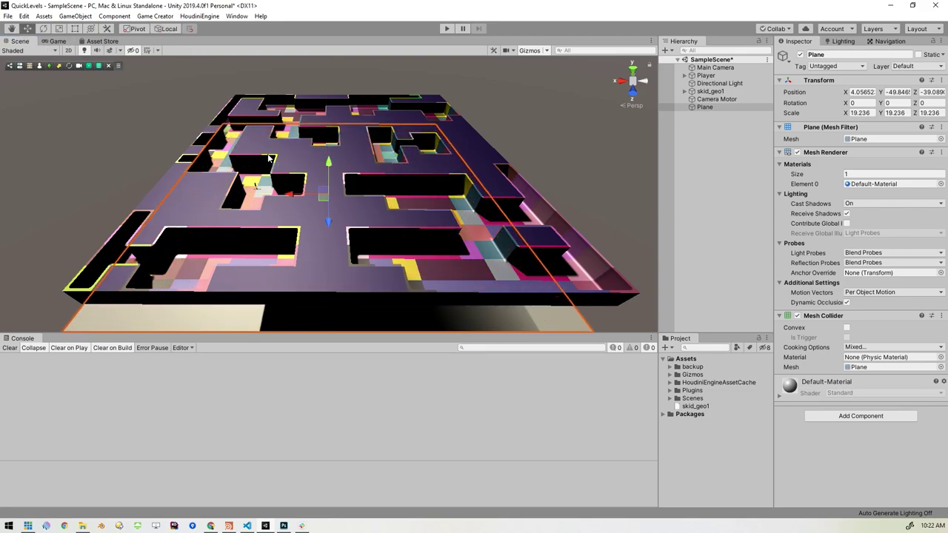
left_click_drag(328, 219, 291, 166)
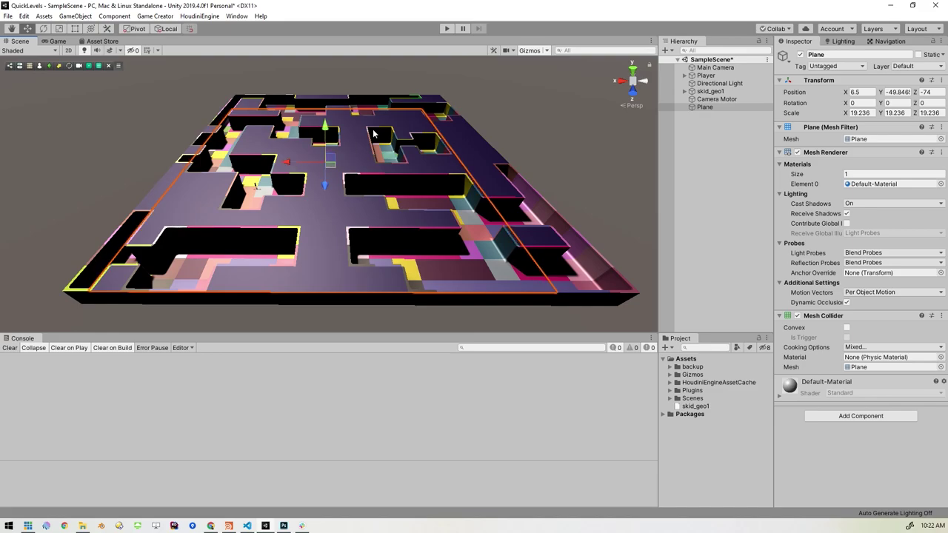
Step: Run the game, walk the player character around the coloured room tiles to test movement, and stop the game
left_click(447, 28)
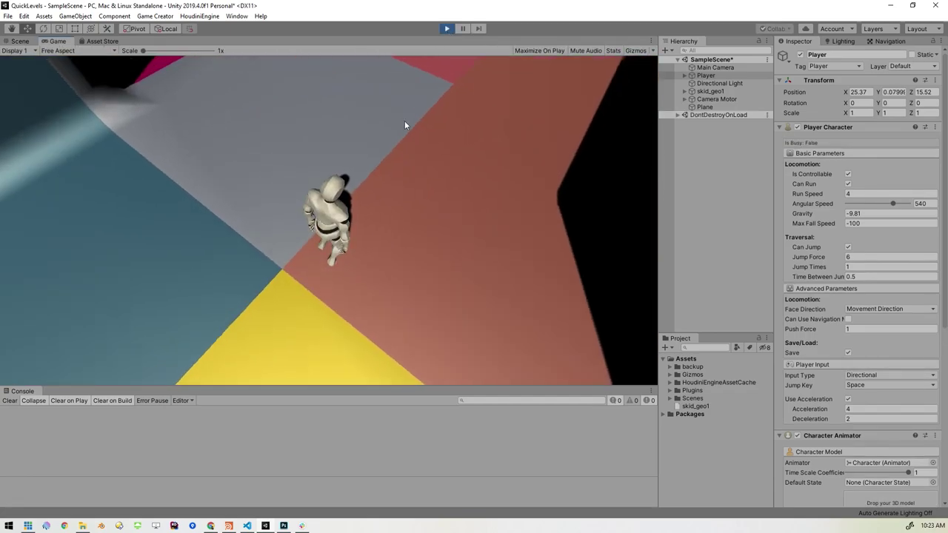
key("w")
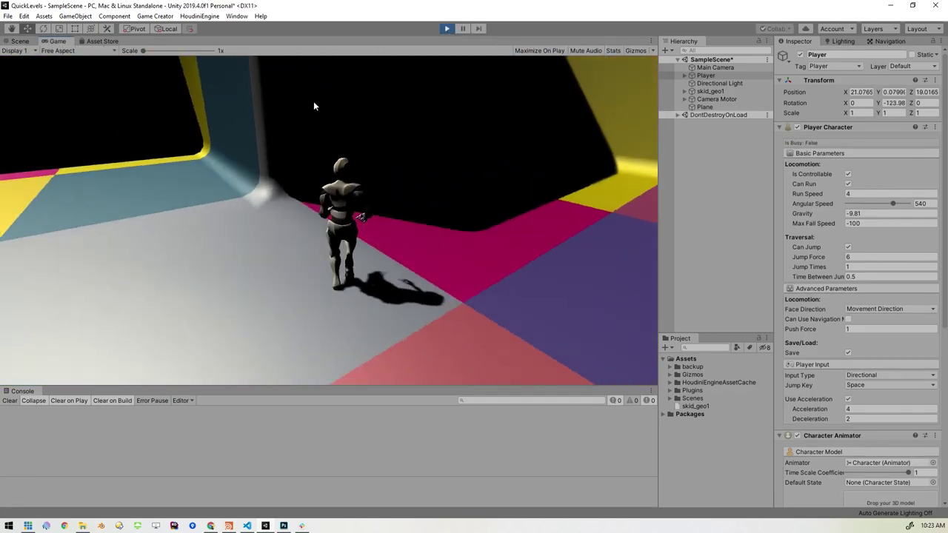
key("s")
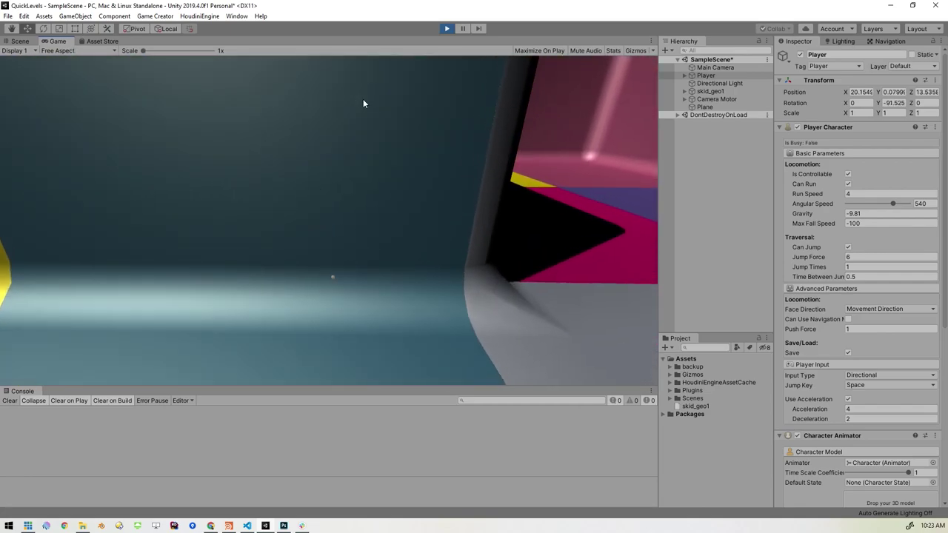
key("w")
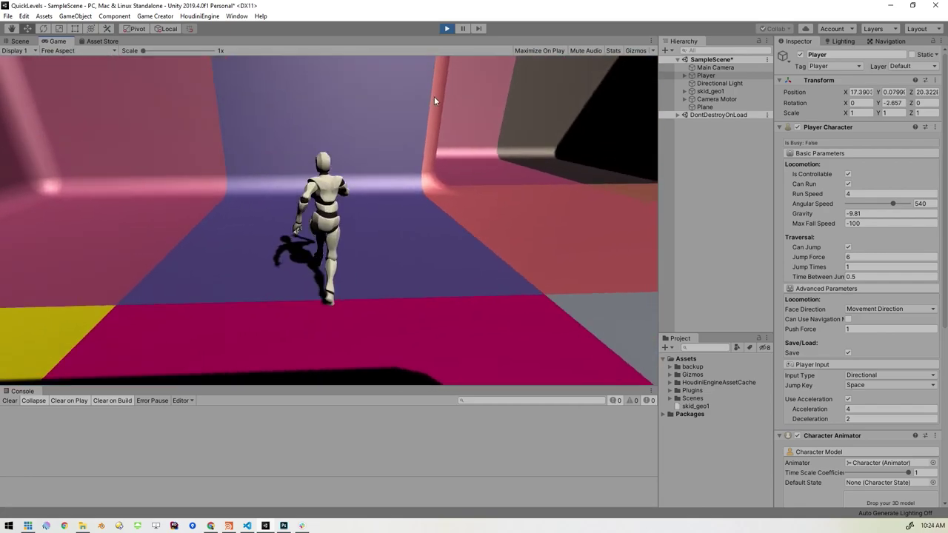
key("d")
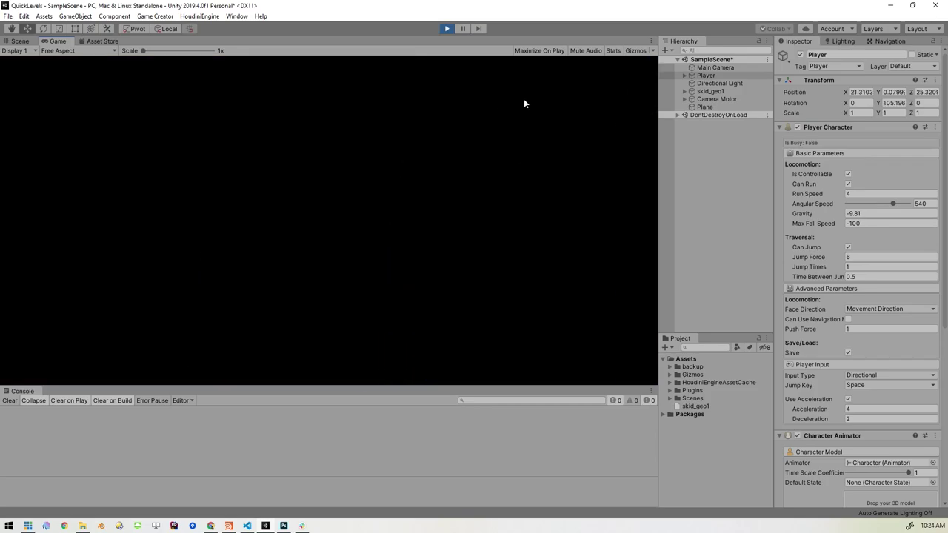
key("w")
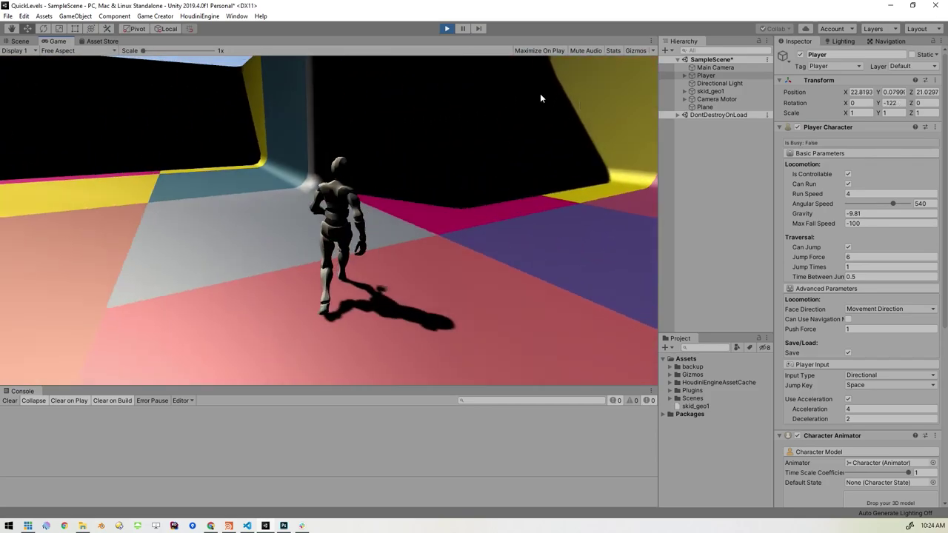
left_click(446, 28)
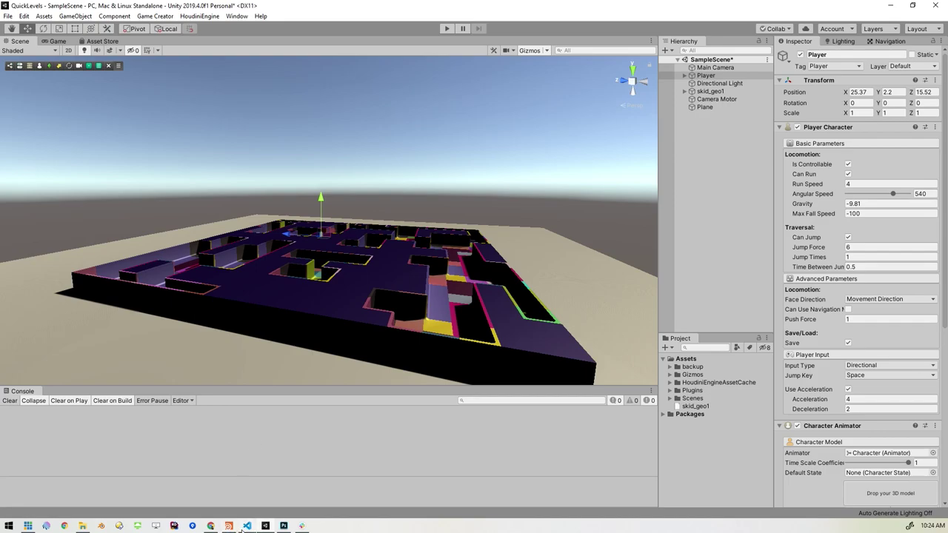
Step: Switch to Houdini, enter the geo1 network and view the copytopoints1 node's parameters
left_click(230, 526)
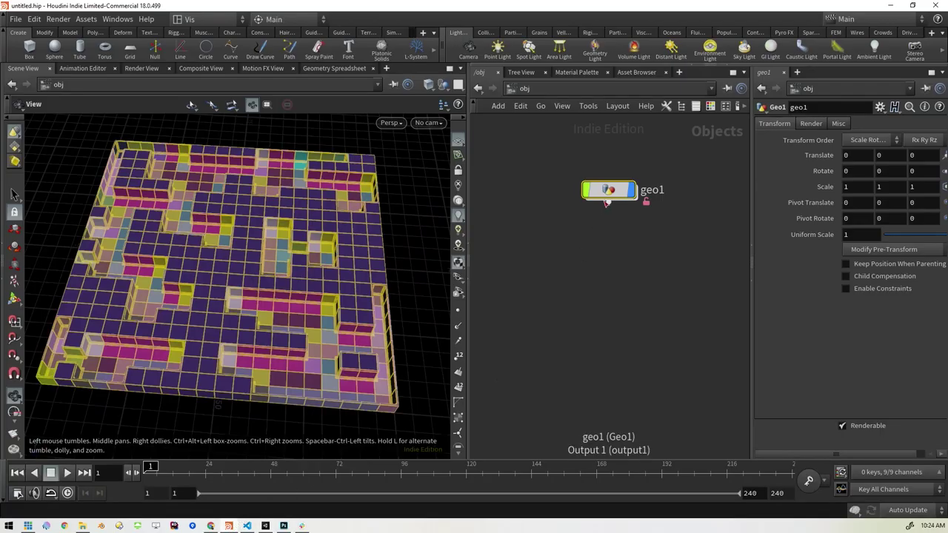
double_click(604, 195)
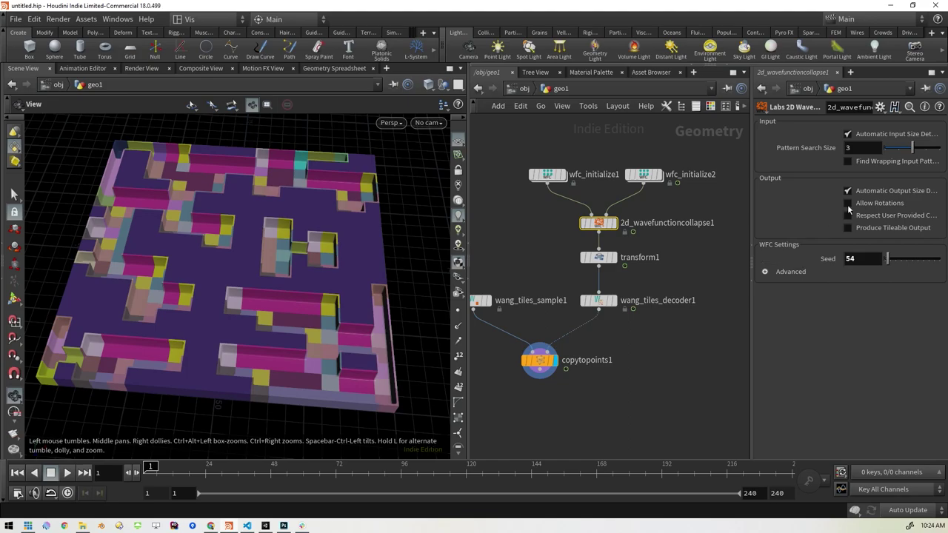
left_click(541, 359)
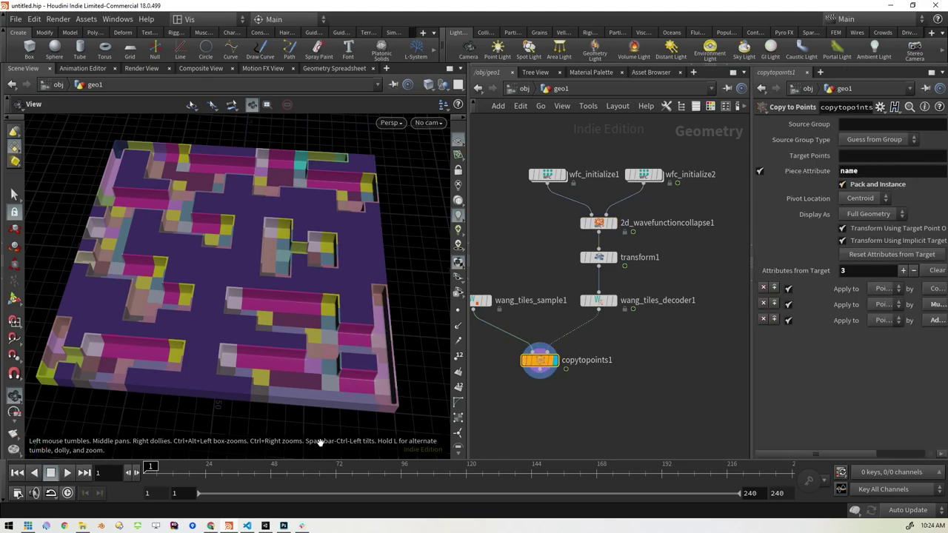
Step: Switch to Unity, expand skid_geo1 and select its copytopoints child objects one after another to examine which map tiles each contains
left_click(266, 526)
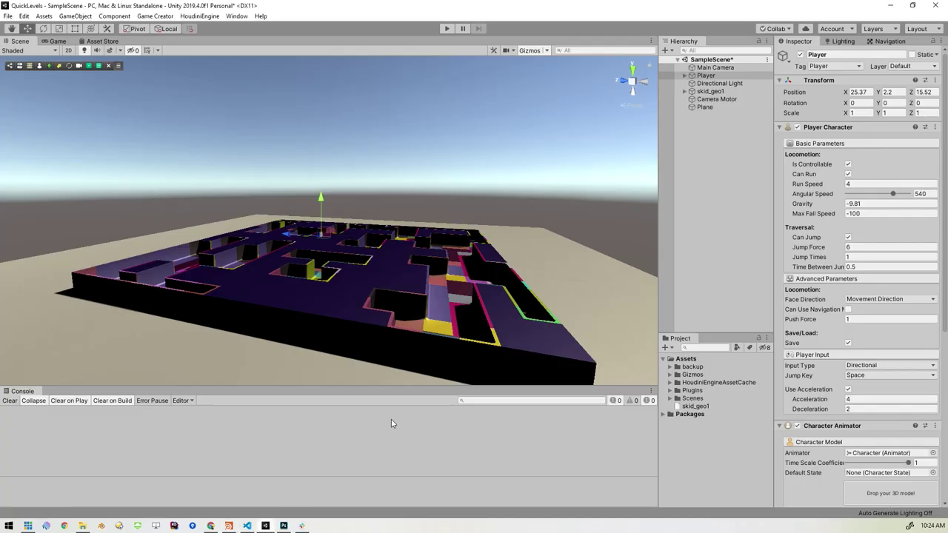
left_click(684, 91)
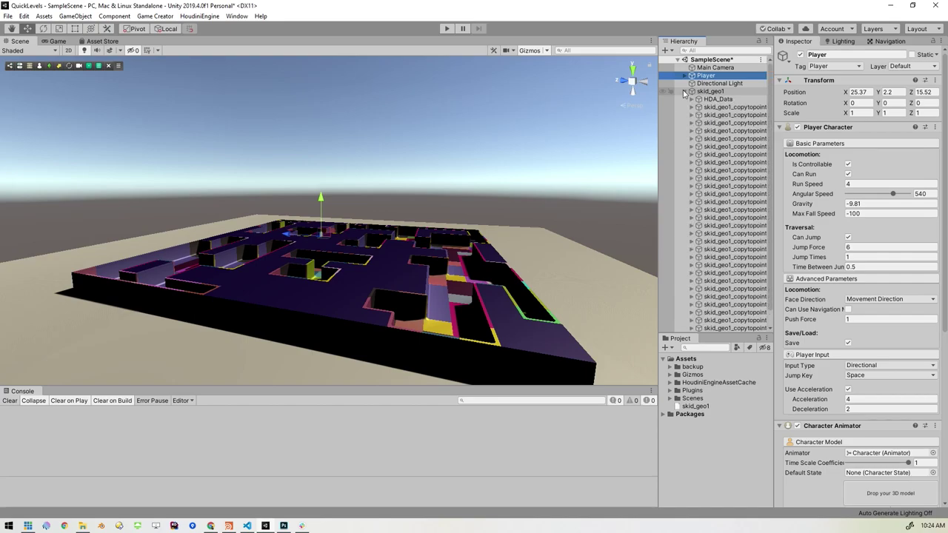
left_click(730, 107)
middle_click_drag(629, 182, 454, 226)
scroll(395, 254, "up", 5)
scroll(377, 272, "down", 5)
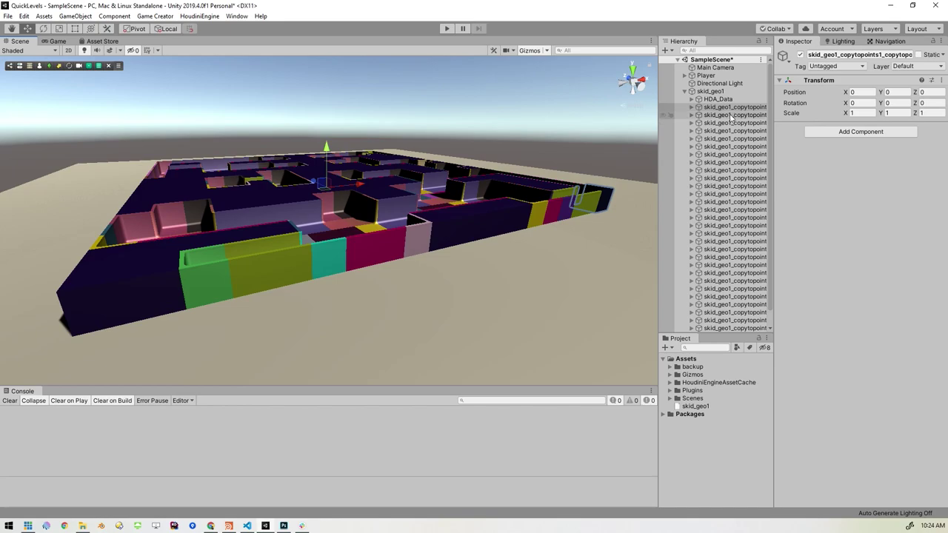
left_click(730, 115)
left_click(730, 124)
left_click(730, 132)
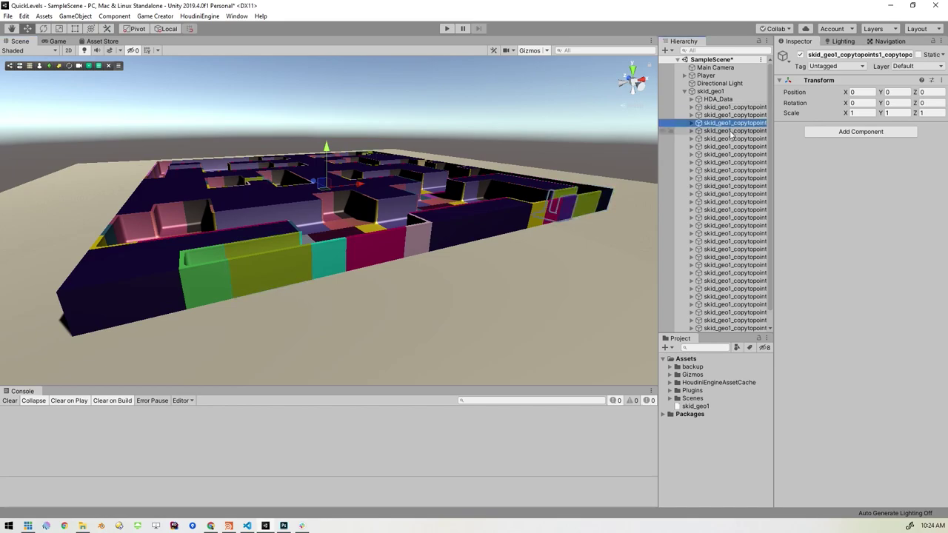
left_click(728, 139)
left_click(726, 147)
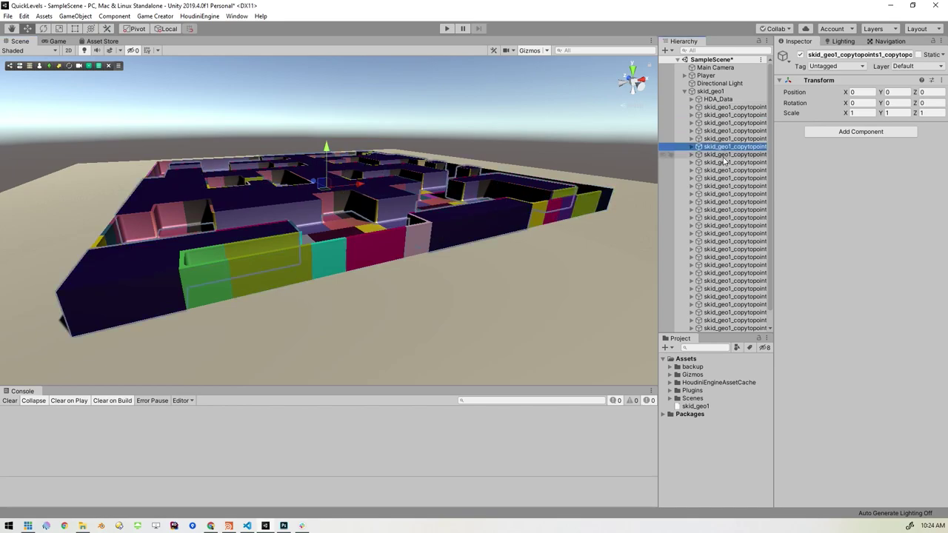
left_click(722, 155)
left_click(722, 163)
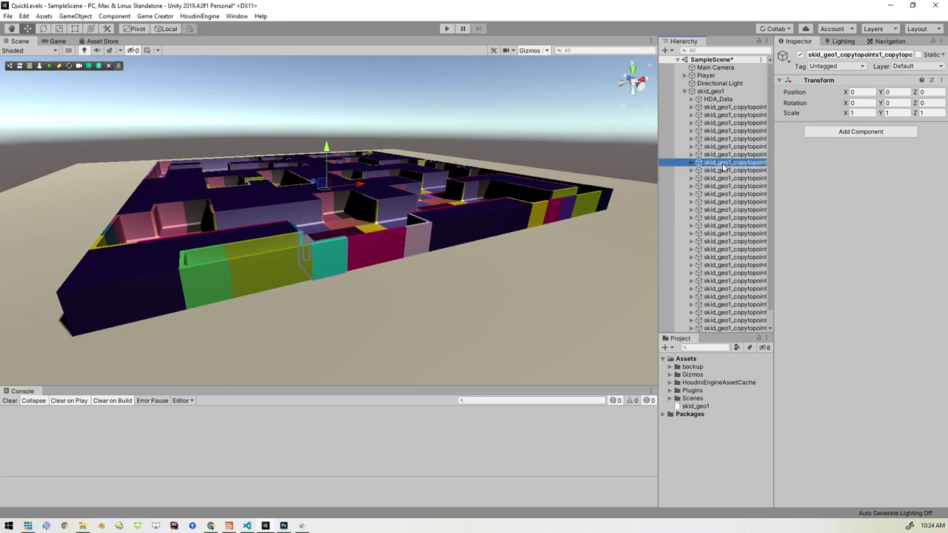
left_click(723, 178)
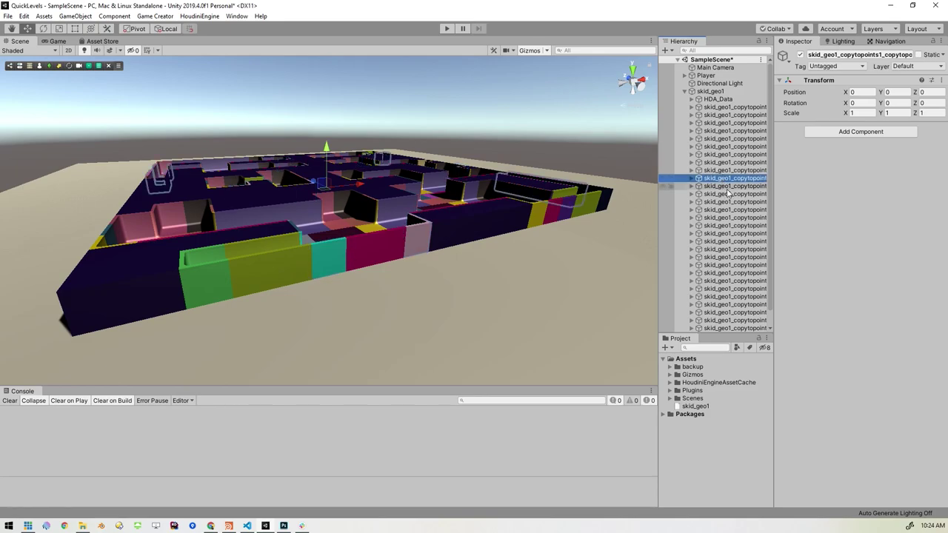
left_click(726, 186)
left_click(700, 210)
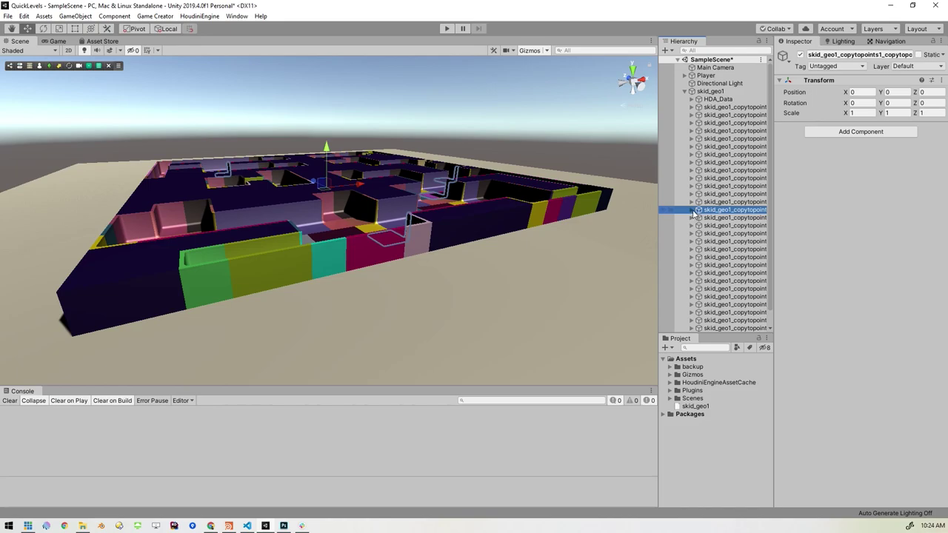
left_click(719, 249)
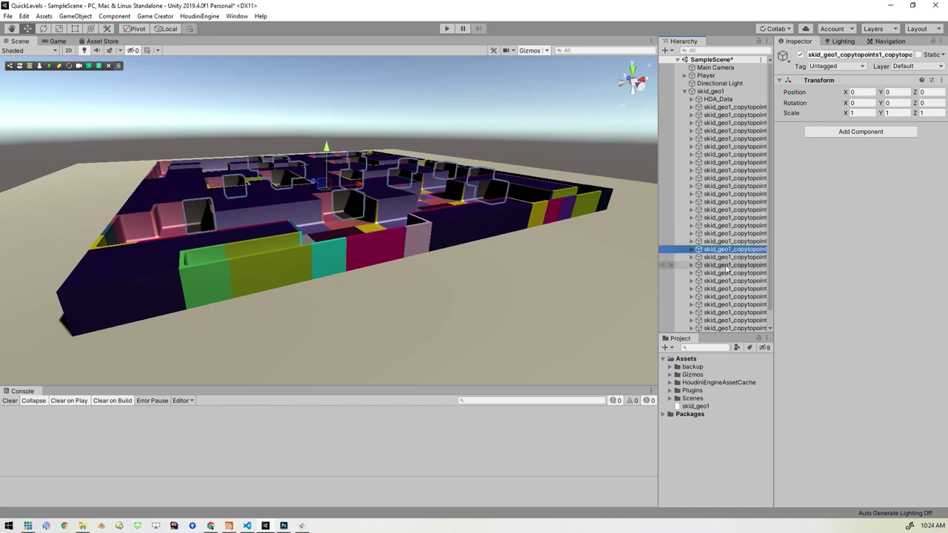
left_click(722, 272)
left_click(726, 297)
left_click(730, 320)
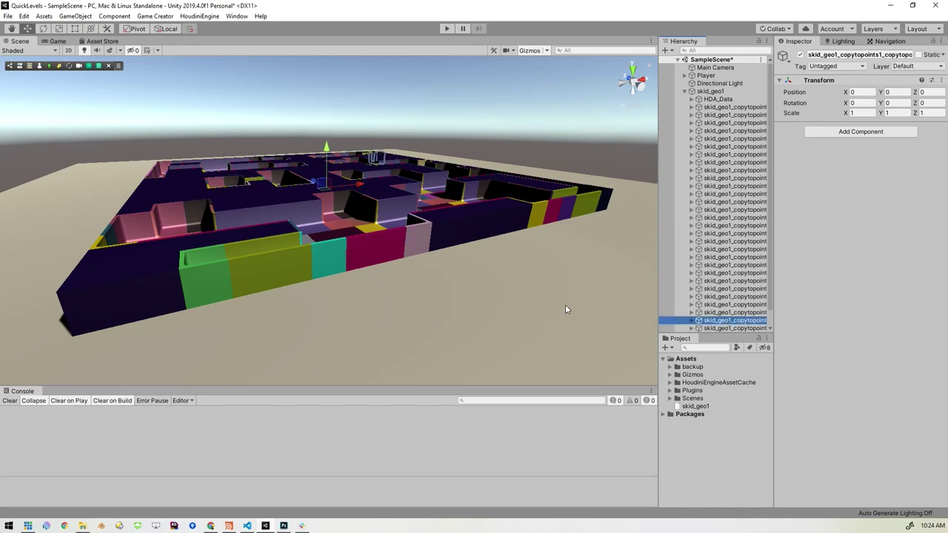
Step: Select the copytopoints child group that holds the pink corner tiles and examine up close where its copies sit in the map
left_click(734, 327)
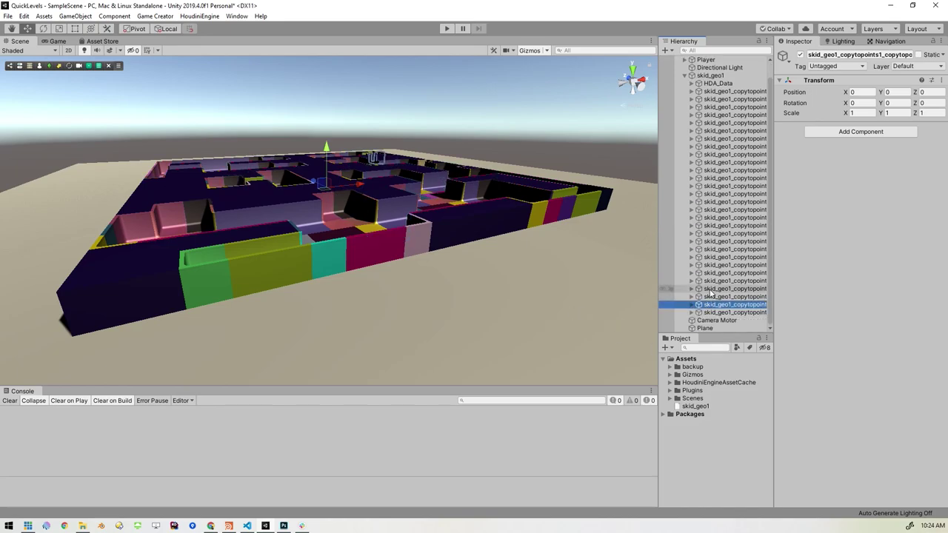
left_click(716, 245)
middle_click(477, 202)
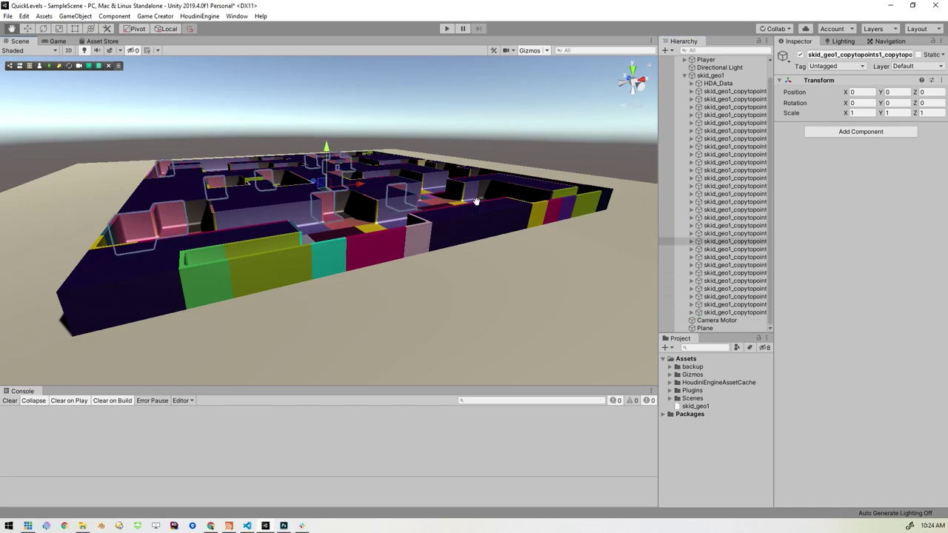
middle_click_drag(477, 202, 474, 226)
left_click_drag(415, 229, 319, 237, "alt")
scroll(309, 240, "up", 5)
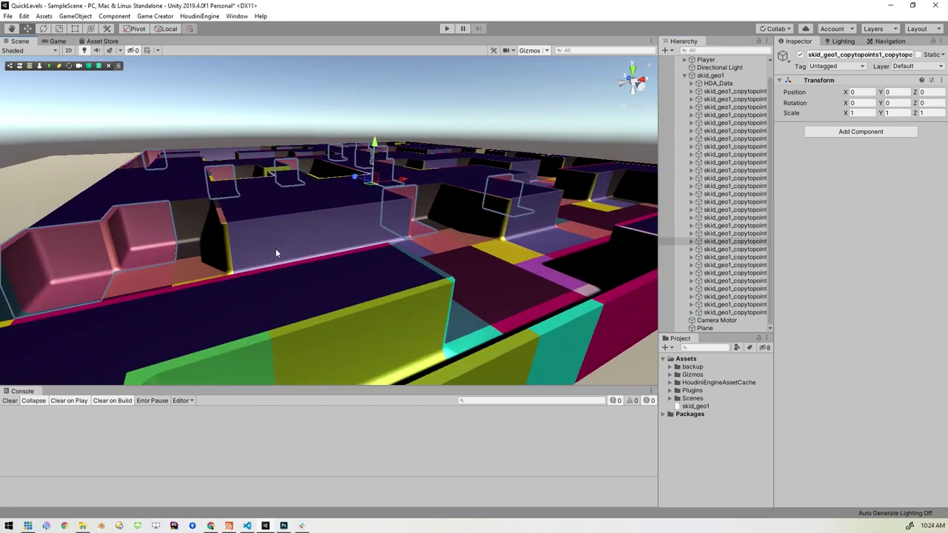
double_click(707, 241)
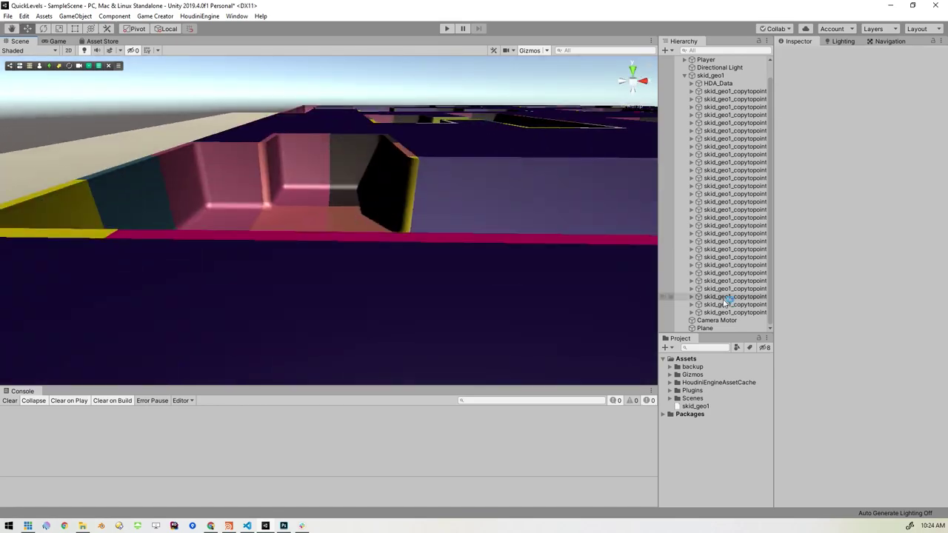
Step: Expand the pink corner tile group and select copytopoints1_38_Instance1, then copytopoints1_38_Instance3, to examine the individual tile instances in the map
left_click(691, 242)
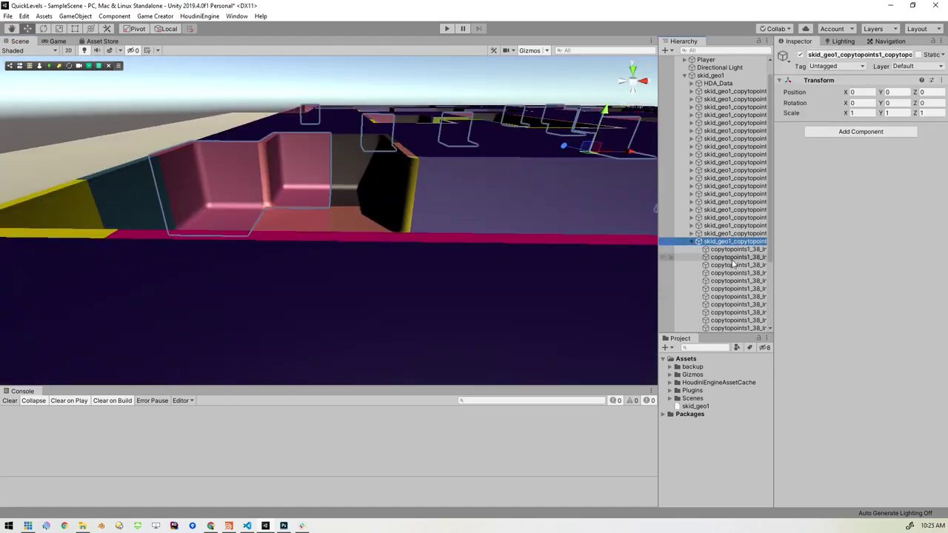
left_click(734, 250)
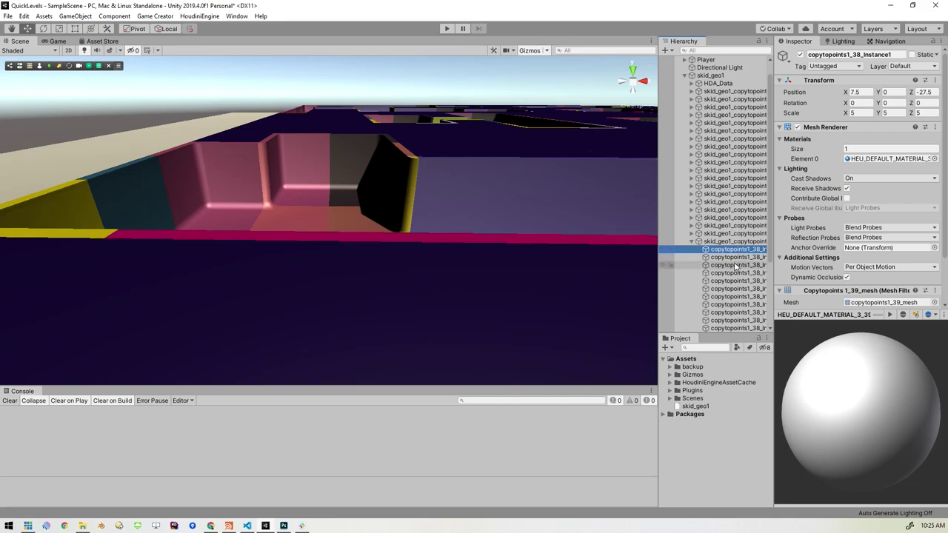
left_click(739, 265)
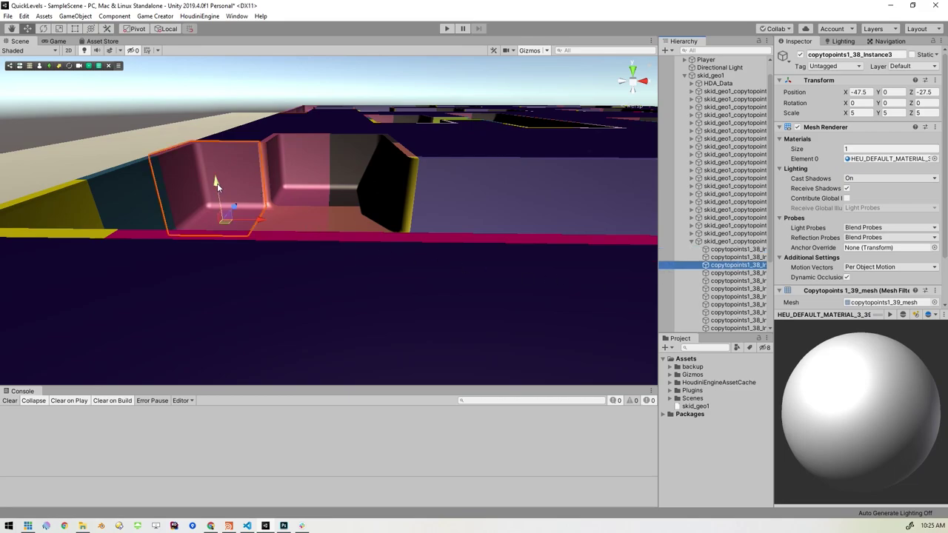
mouse_move(215, 182)
left_mouse_down()
mouse_move(211, 137)
mouse_move(212, 160)
mouse_move(221, 133)
mouse_move(223, 183)
left_mouse_up()
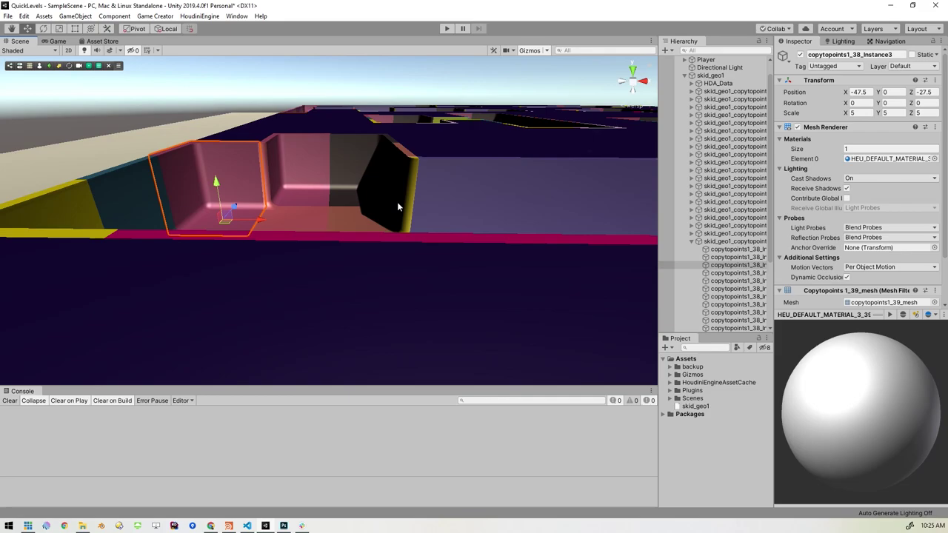
scroll(398, 193, "down", 10)
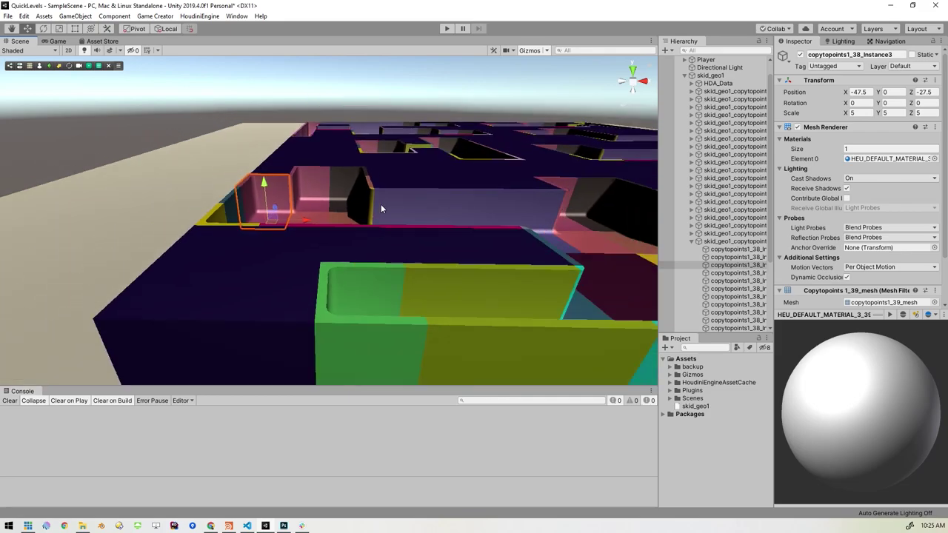
scroll(429, 233, "up", 5)
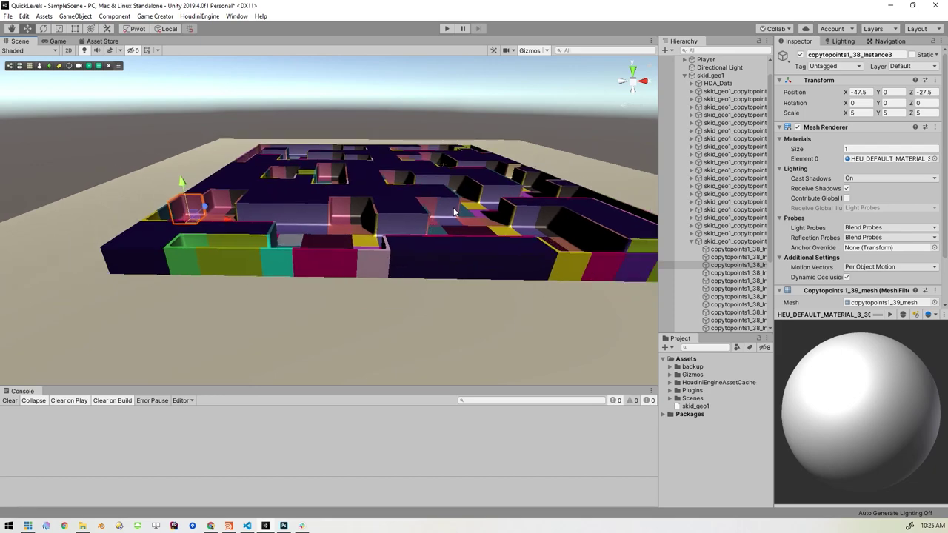